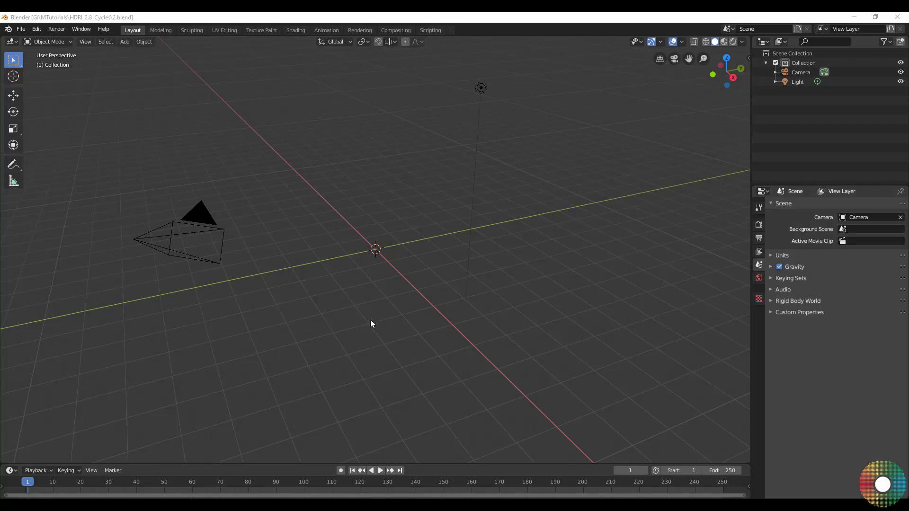
Step: Add a cube and a UV sphere at the origin of the scene
key(shift+a)
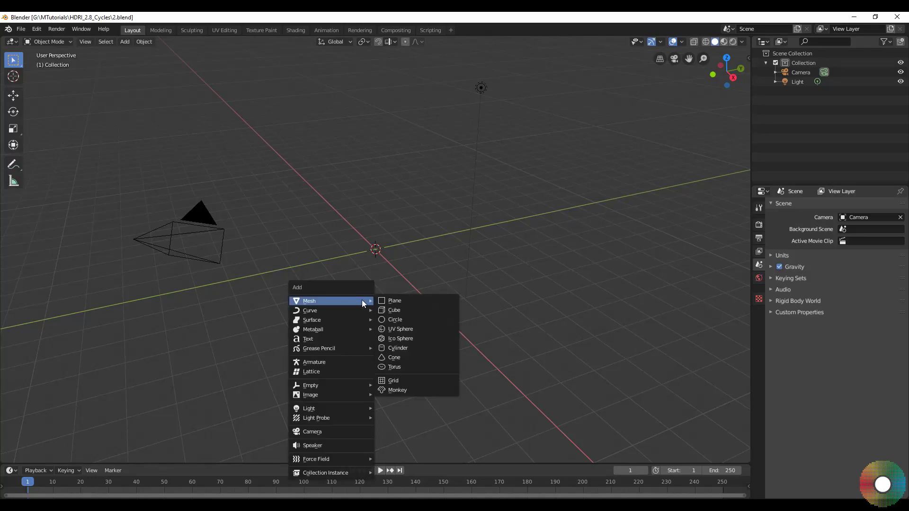
click(393, 313)
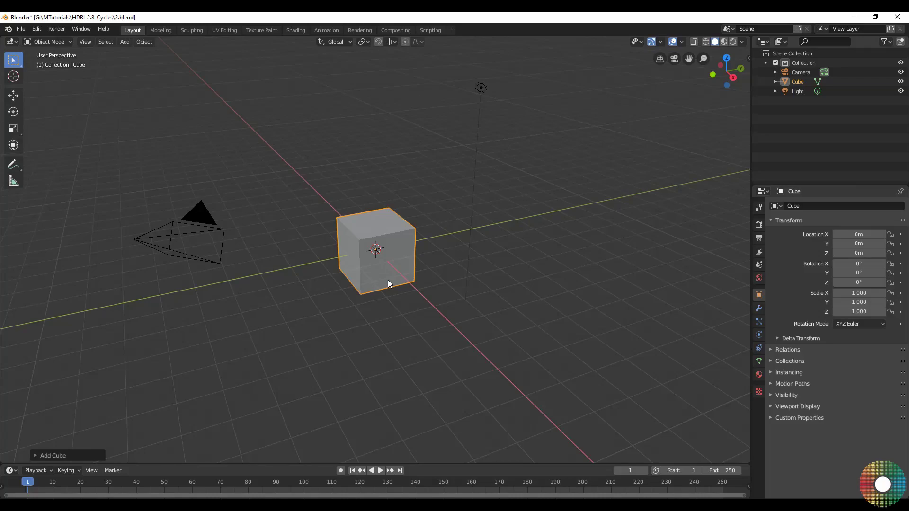
key(shift+a)
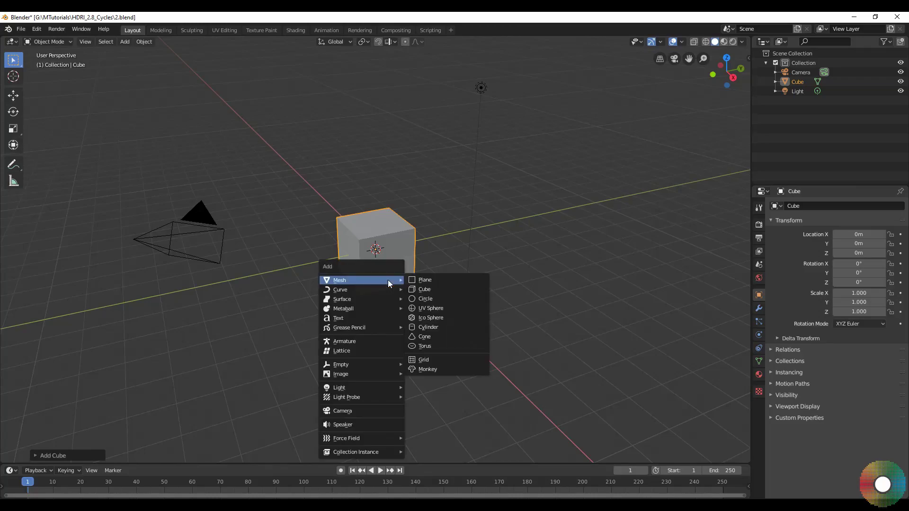
click(440, 309)
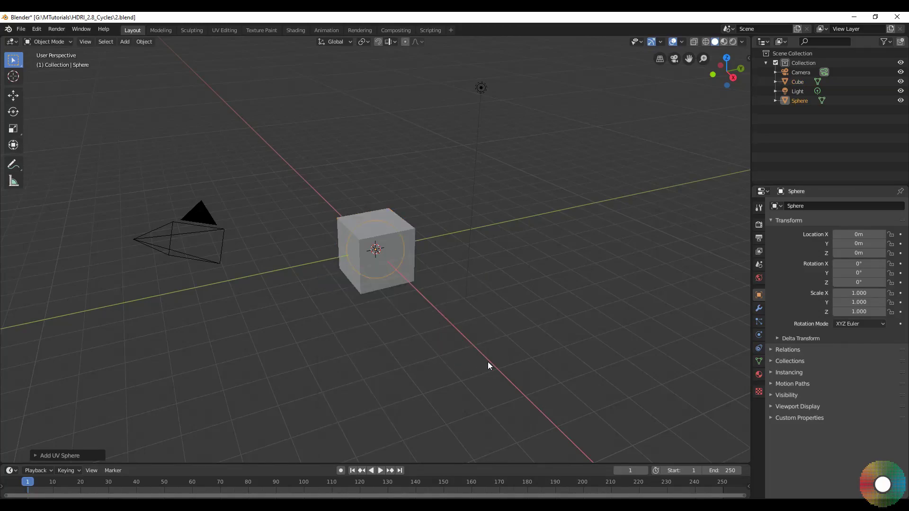
Step: Select the cube and sphere together and raise them along Z to about 1 m so they rest on the ground line
key(ctrl+KP_1)
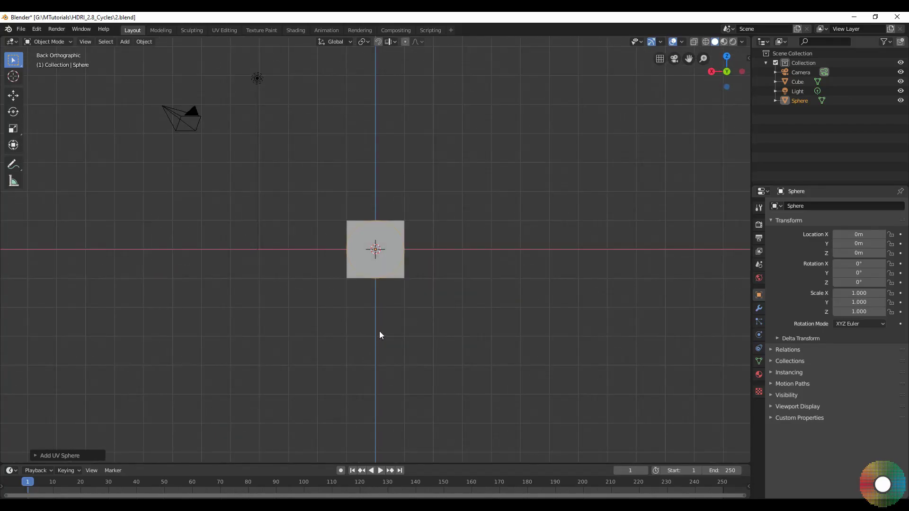
scroll(379, 331, up, 6)
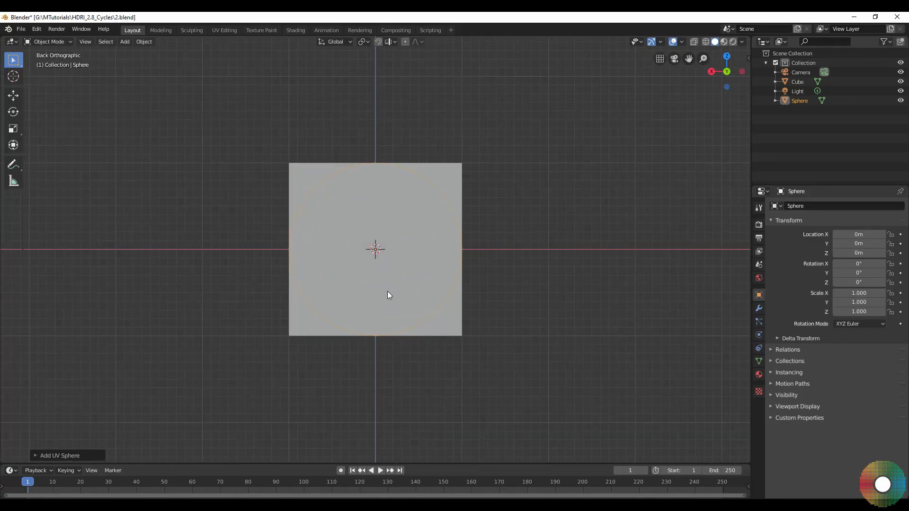
drag(485, 363, 259, 289)
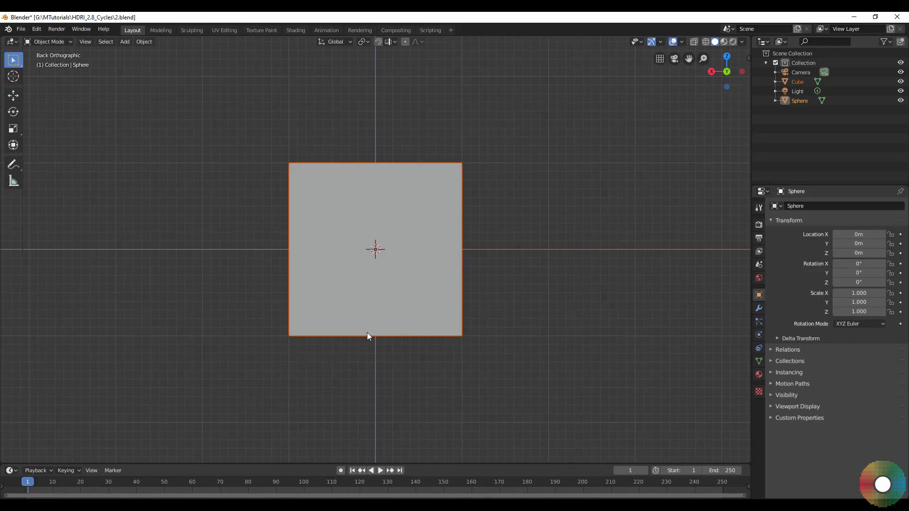
key(g)
key(z)
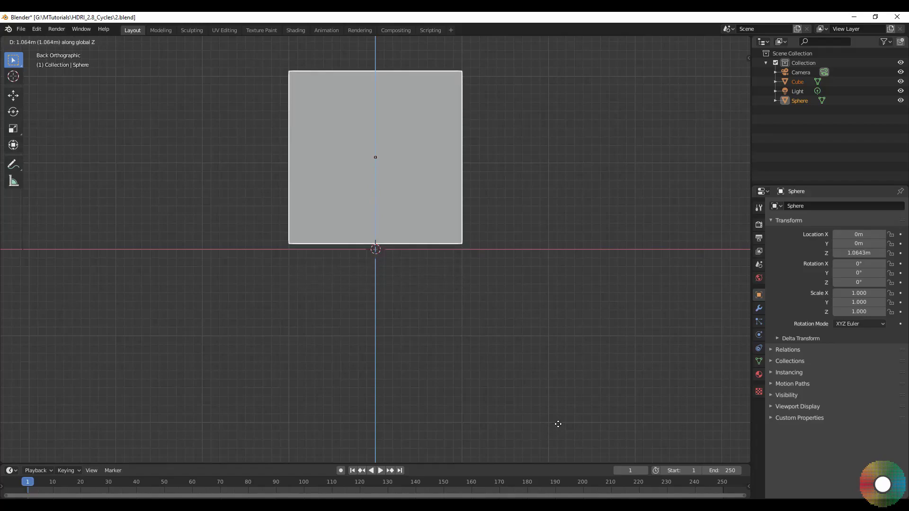
click(568, 447)
scroll(404, 406, up, 8)
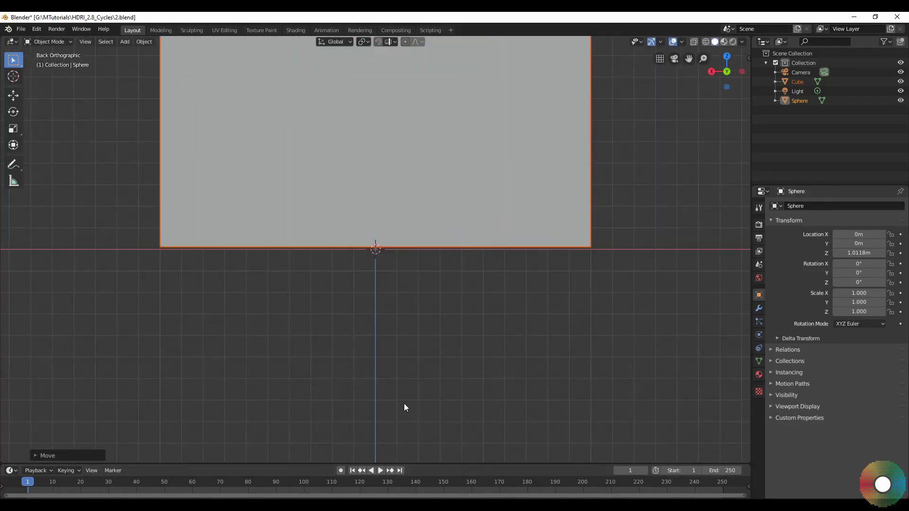
key(g)
key(z)
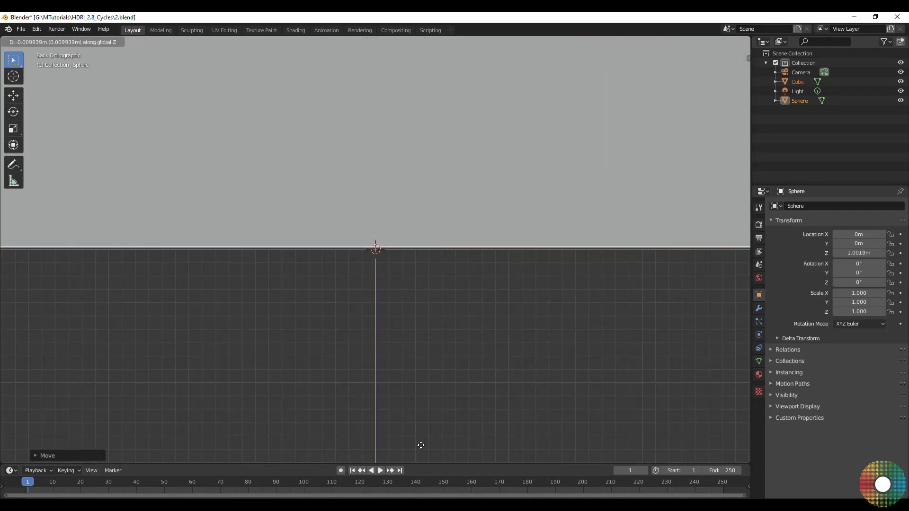
click(420, 454)
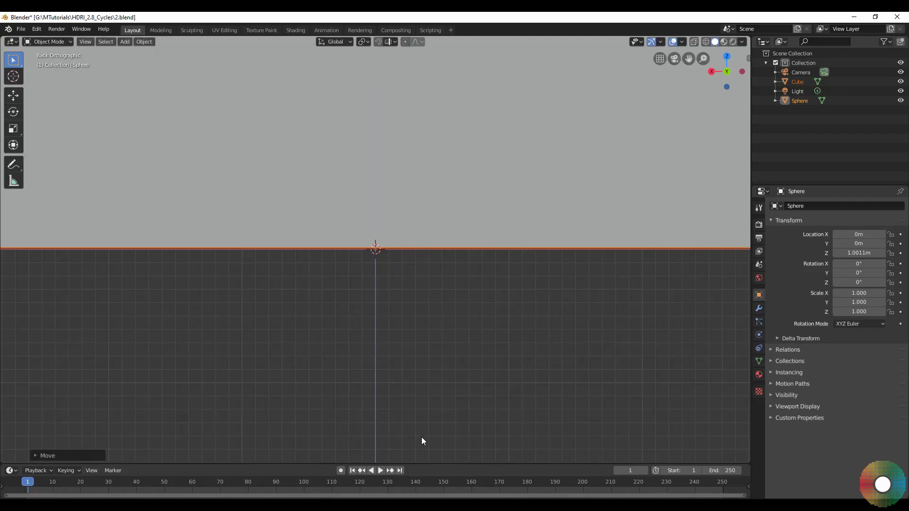
Step: Move only the cube along the negative X axis to about -2.32 m
key(KP_3)
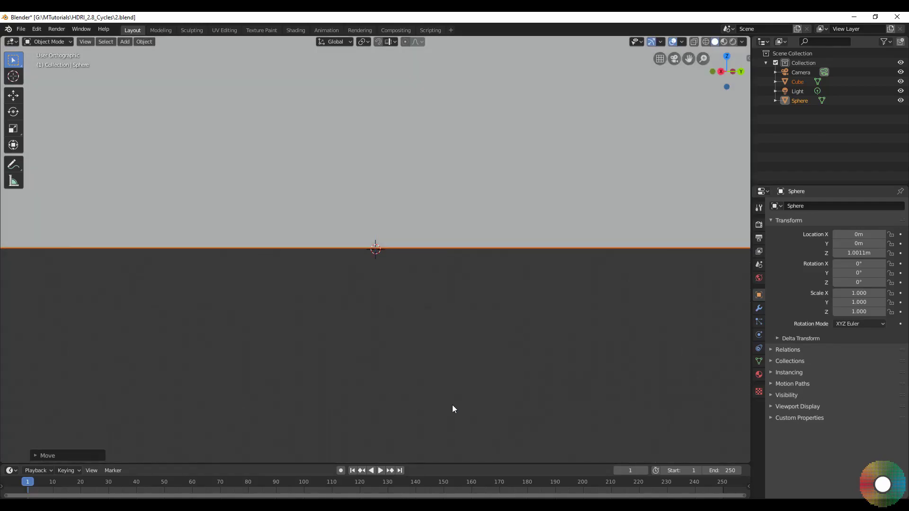
scroll(464, 411, down, 10)
middle_drag(463, 412, 416, 406)
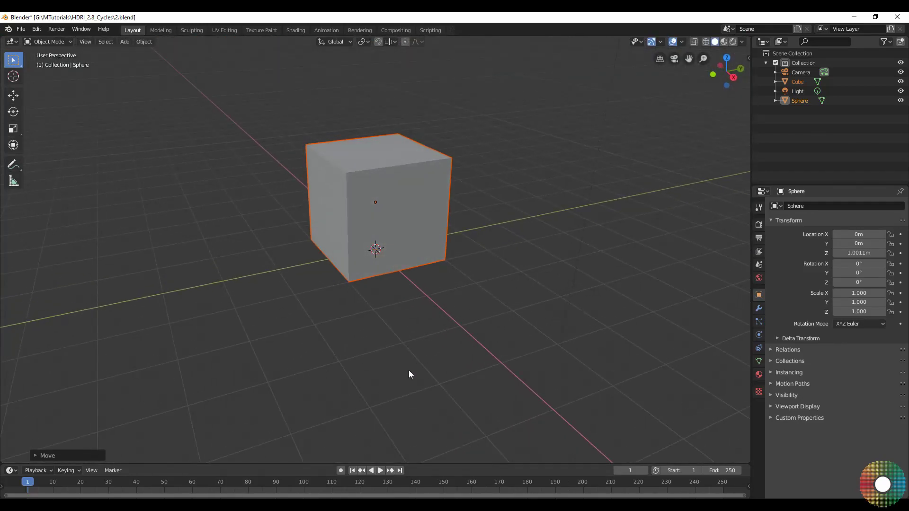
click(798, 81)
middle_drag(425, 344, 450, 330)
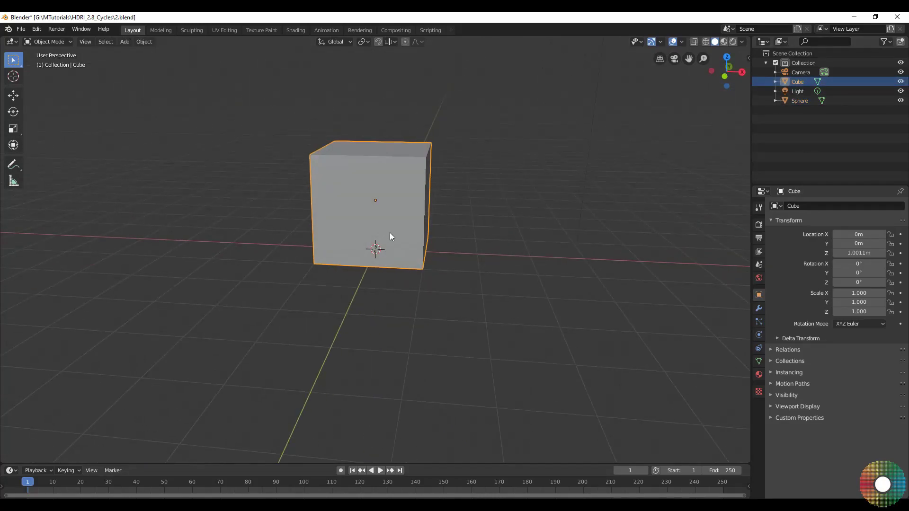
key(g)
key(x)
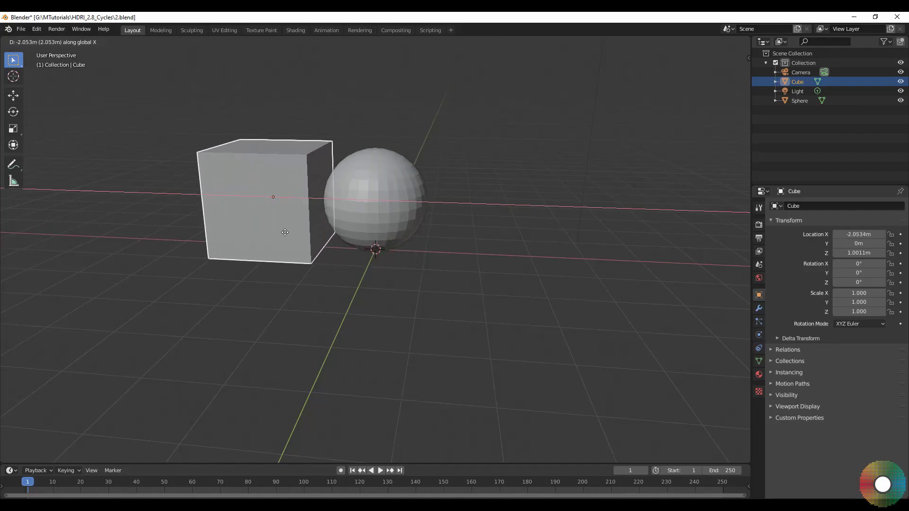
click(334, 236)
Step: Move the sphere along the positive X axis to about 2.13 m, away from the cube
click(379, 219)
key(g)
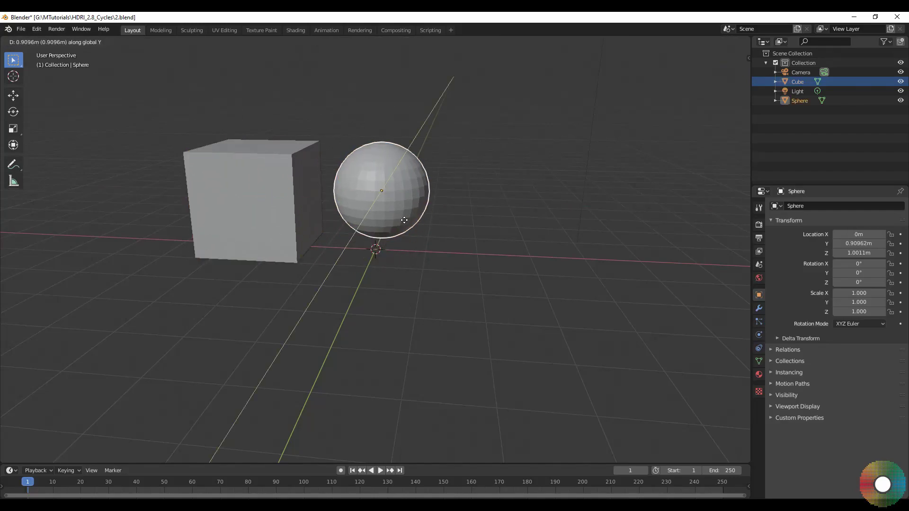
right_click(405, 225)
key(g)
key(x)
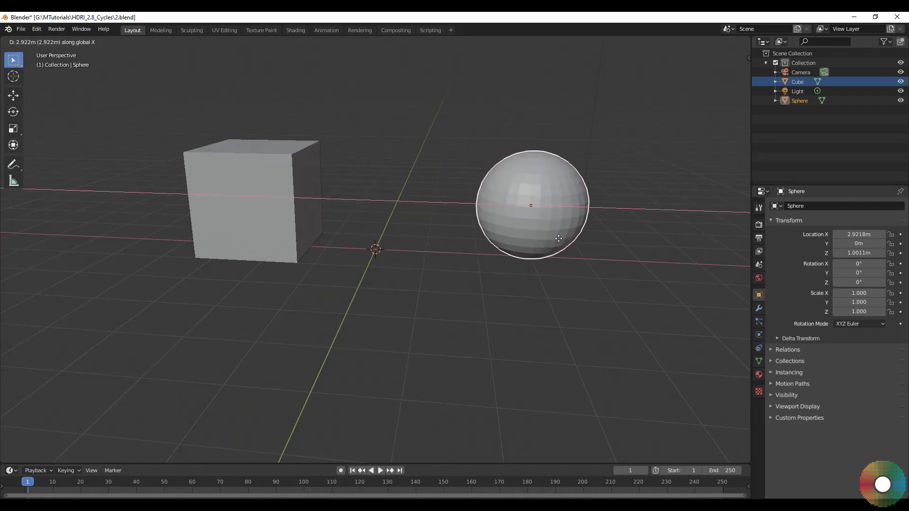
click(518, 266)
Step: Apply smooth shading to both the cube and the sphere
middle_drag(519, 266, 492, 355)
scroll(493, 353, down, 4)
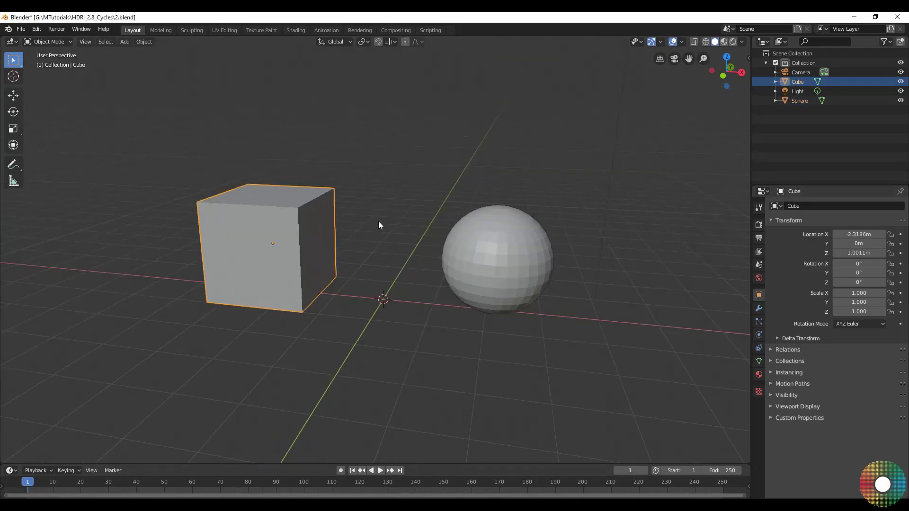
right_click(377, 167)
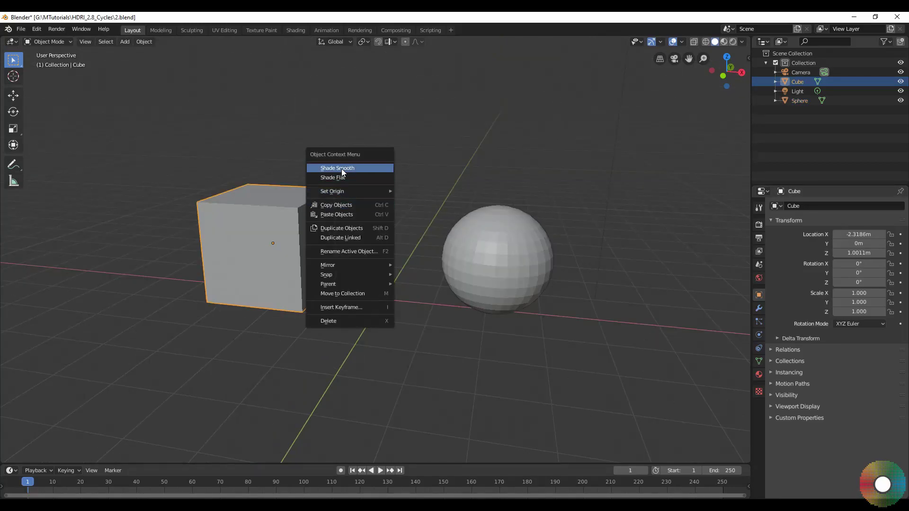
click(342, 169)
click(489, 251)
right_click(397, 179)
click(396, 179)
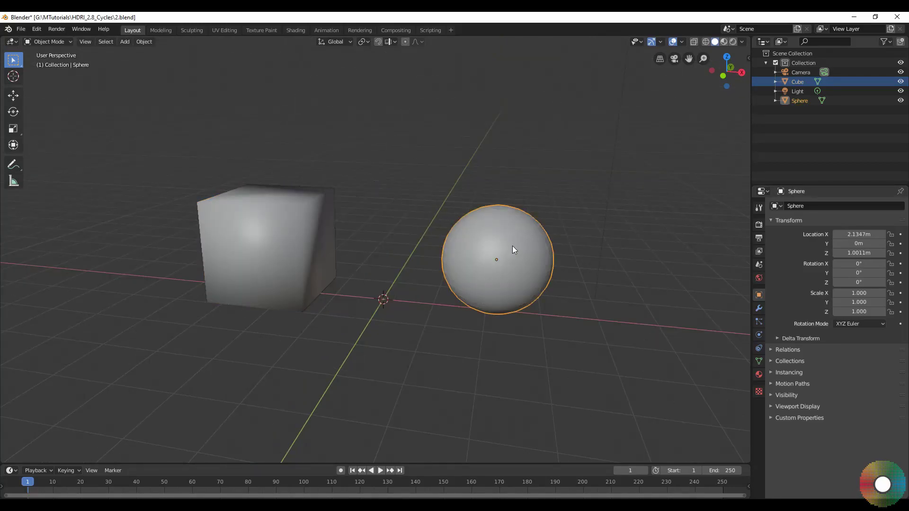
Step: Add a Bevel modifier and a Subdivision Surface modifier to the cube
click(298, 260)
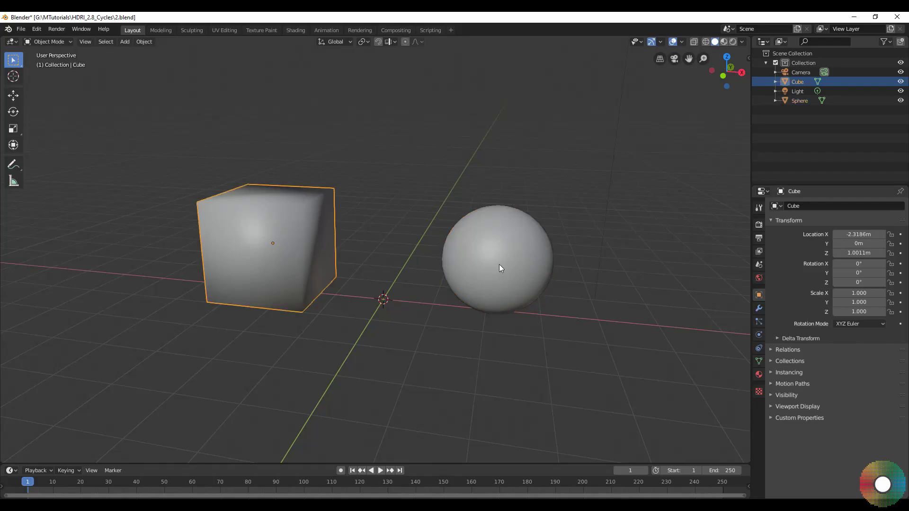
click(760, 308)
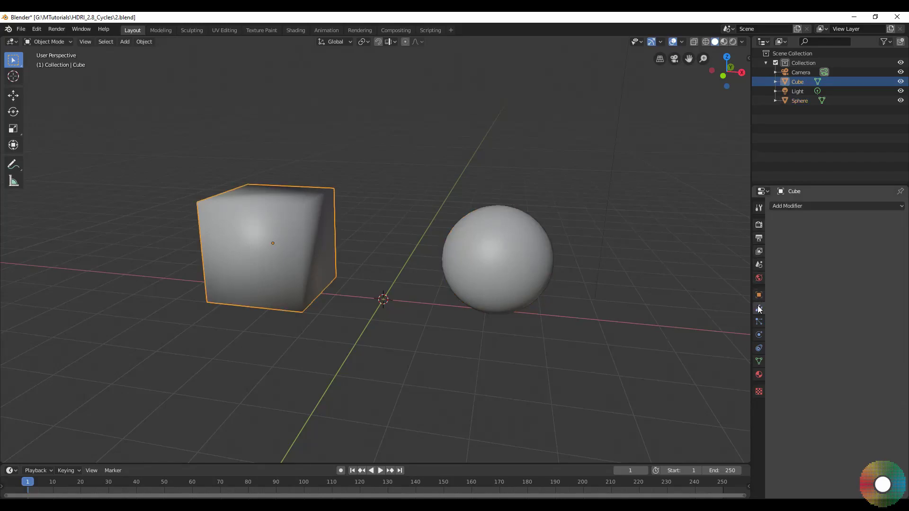
click(795, 208)
key(b)
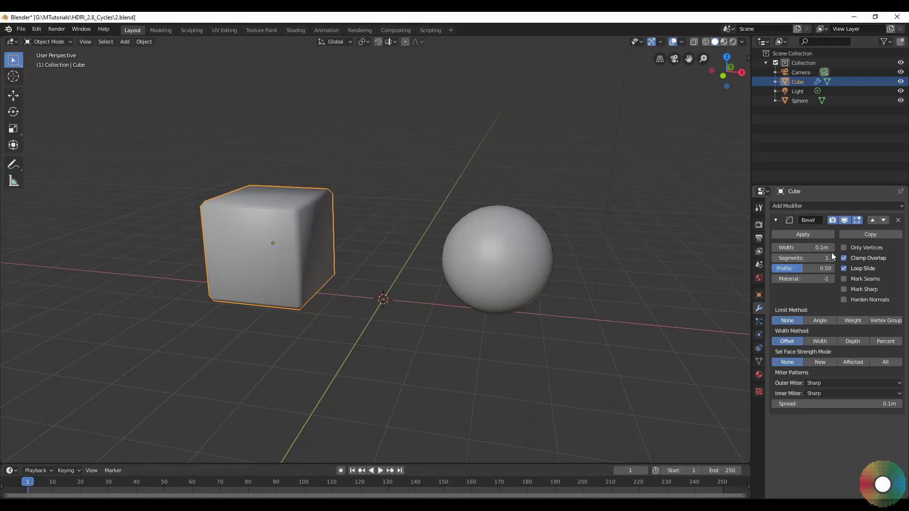
click(781, 207)
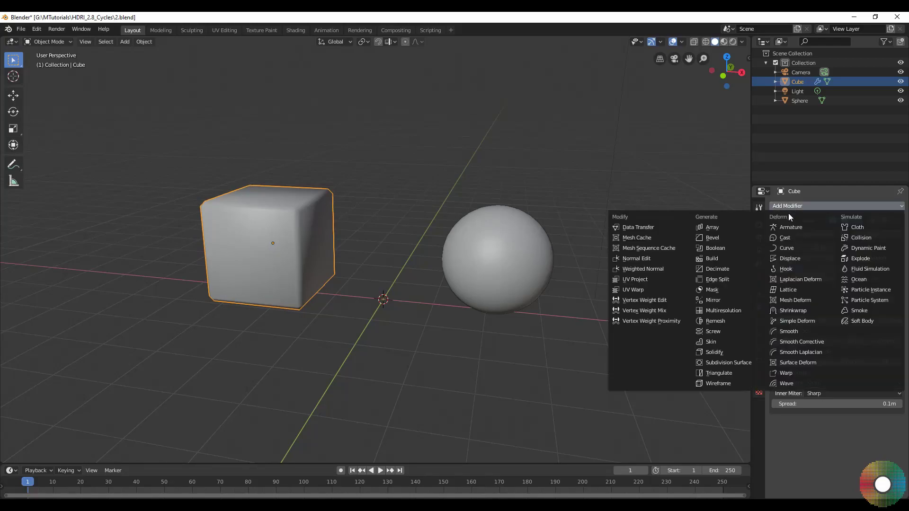
click(734, 362)
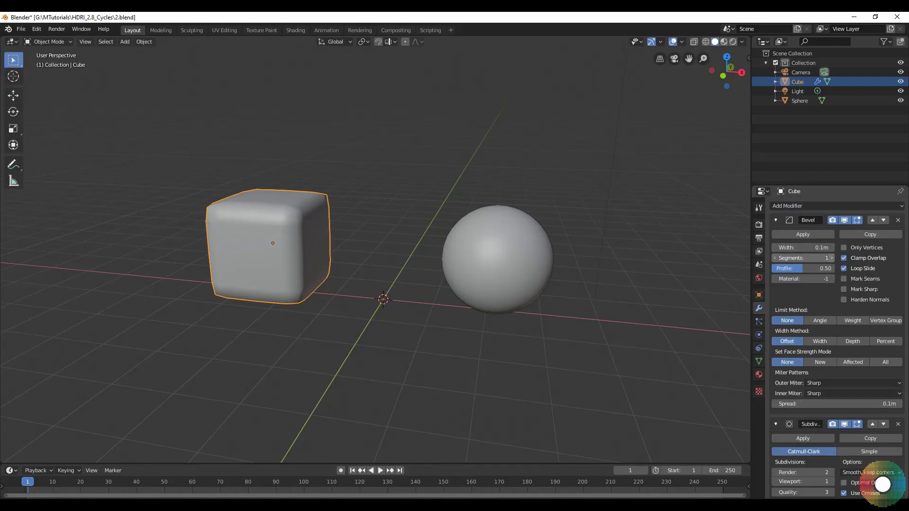
Step: Set the cube's Bevel modifier to 2 segments with a width of 0.19 m
click(832, 258)
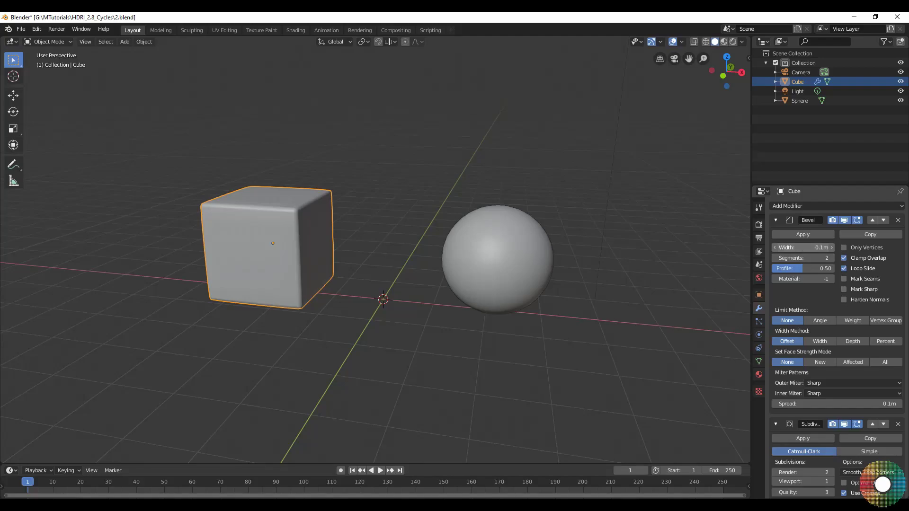
drag(802, 248, 828, 248)
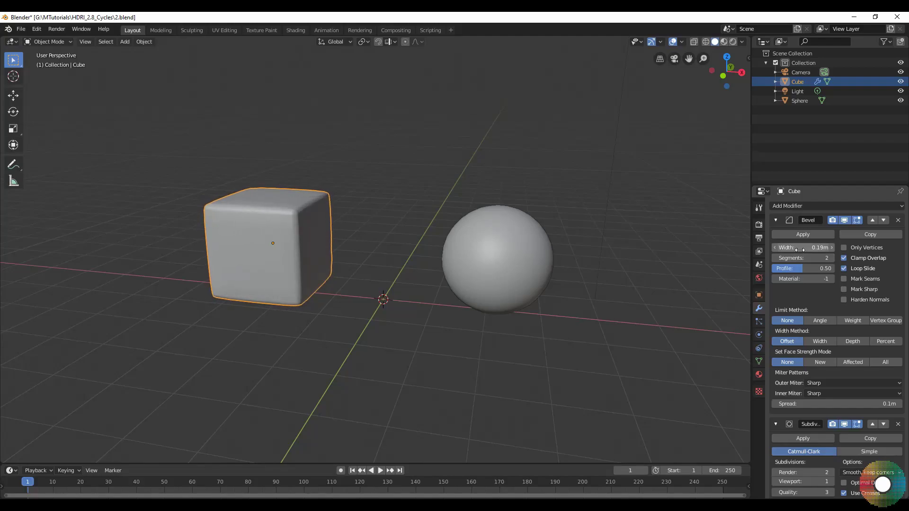
scroll(792, 447, down, 1)
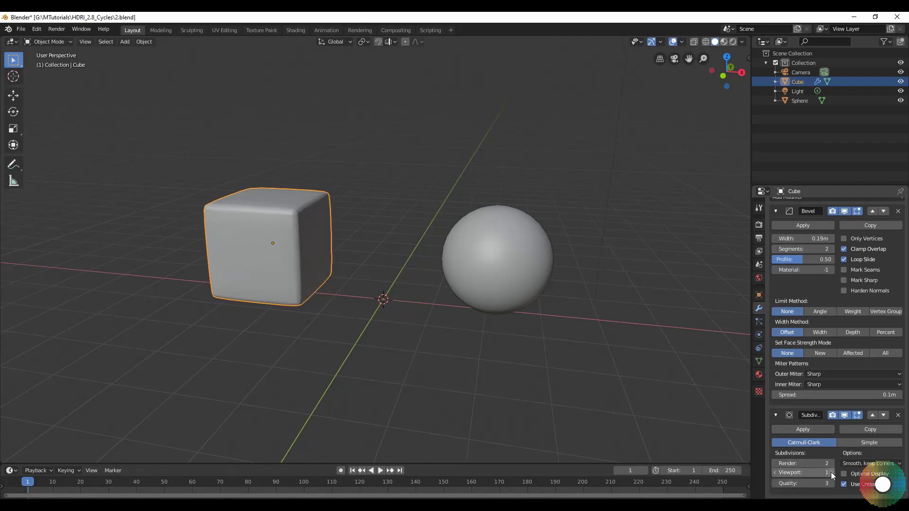
scroll(831, 473, down, 1)
mouse_move(465, 365)
middle_down()
mouse_move(503, 321)
mouse_move(459, 356)
middle_up()
Step: Add a Subdivision Surface modifier with 2 viewport levels to the sphere
click(478, 294)
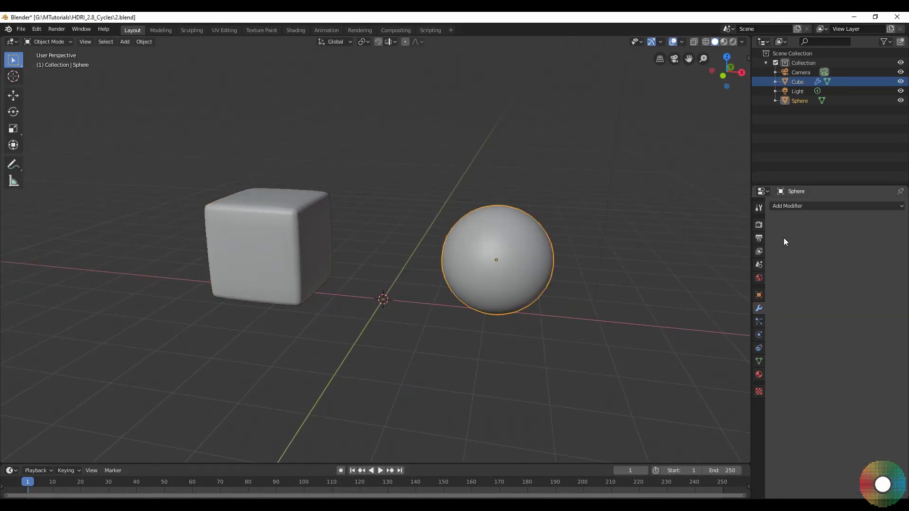
key(ctrl+2)
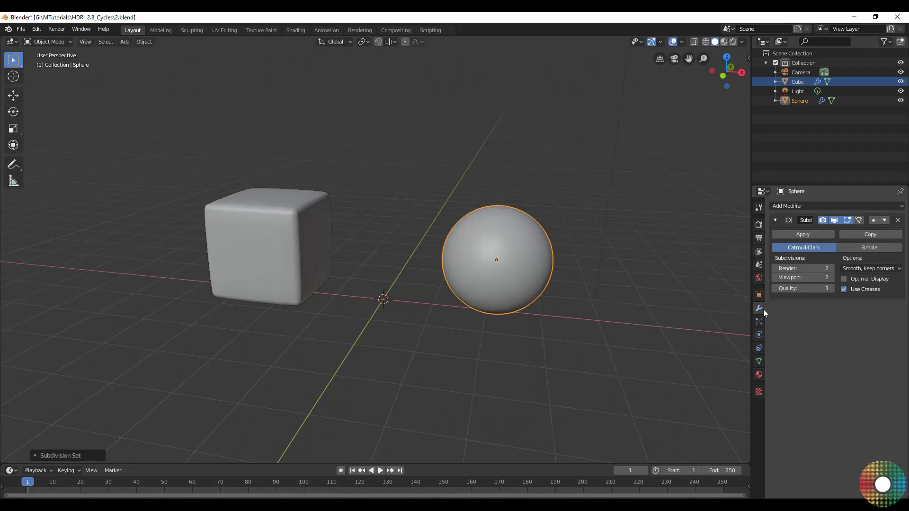
mouse_move(527, 290)
middle_down()
mouse_move(552, 276)
mouse_move(538, 286)
mouse_move(543, 297)
middle_up()
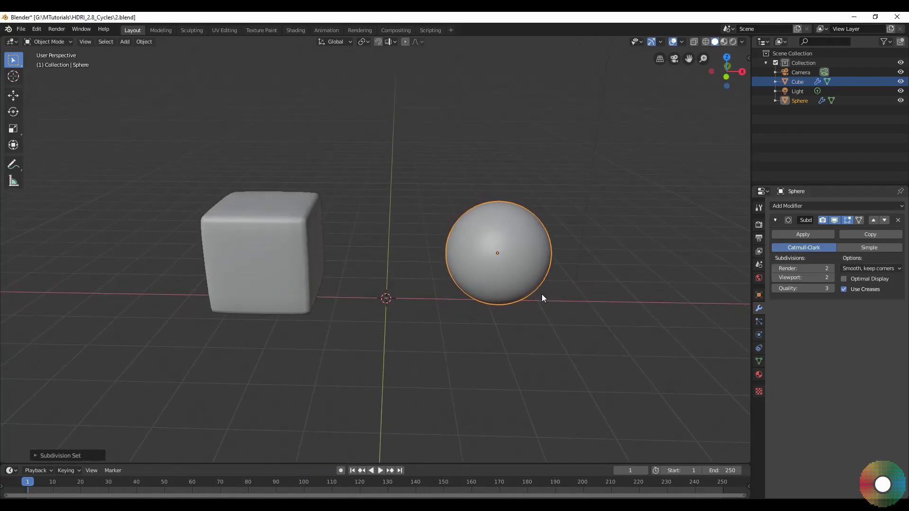
Step: Switch to the Shading workspace with the finished cube and sphere in the scene
middle_drag(499, 322, 397, 300)
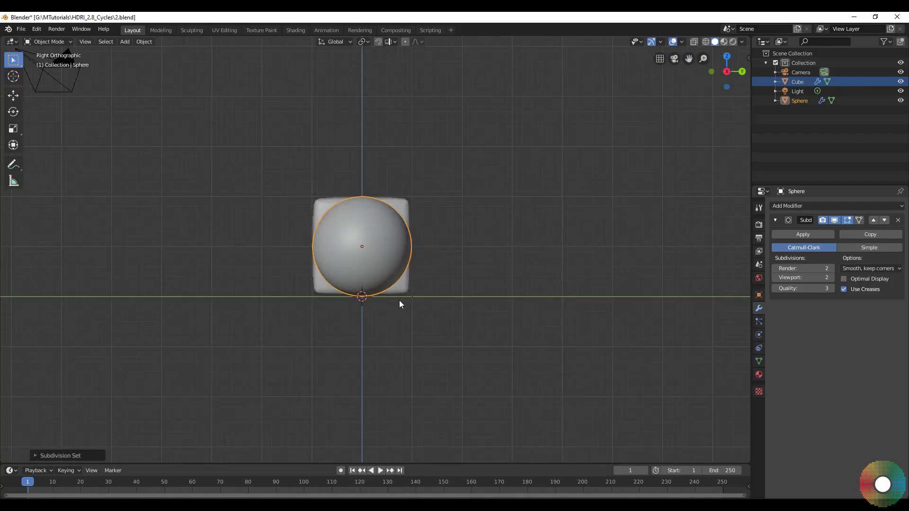
scroll(396, 300, up, 8)
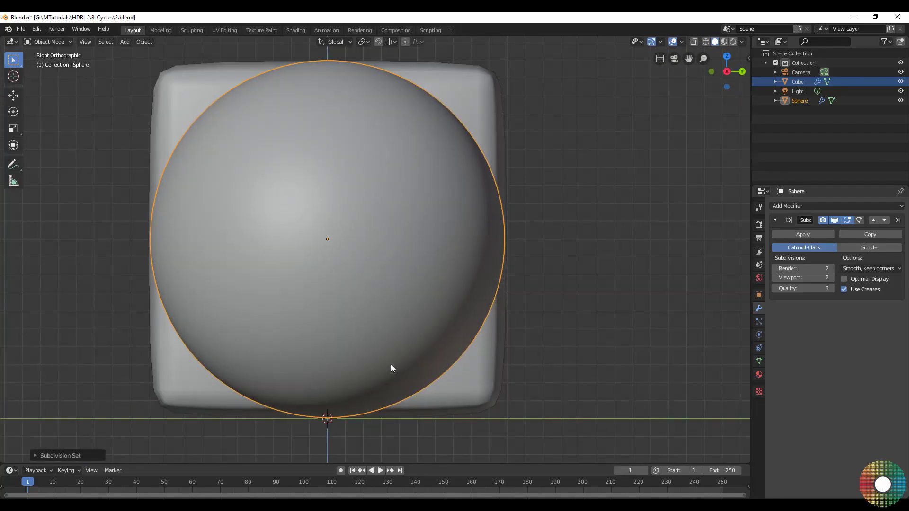
middle_drag(392, 365, 502, 379)
scroll(502, 379, down, 8)
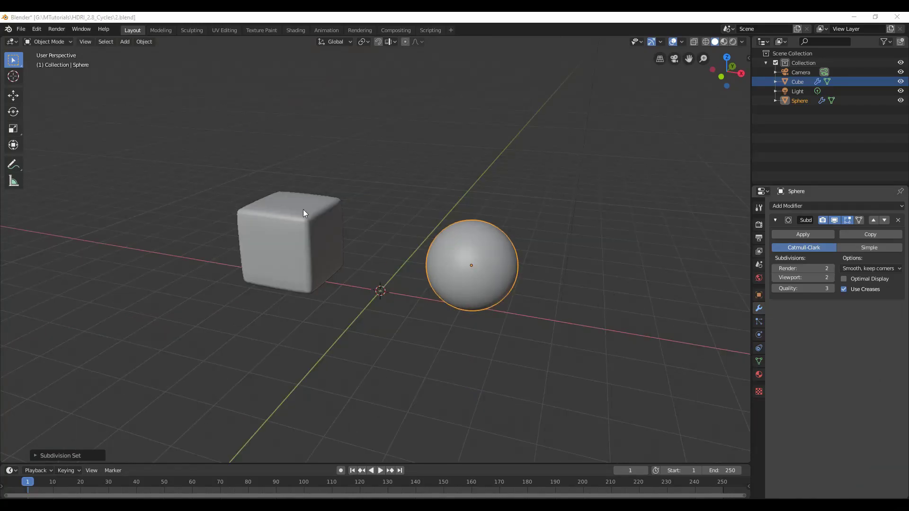
click(294, 30)
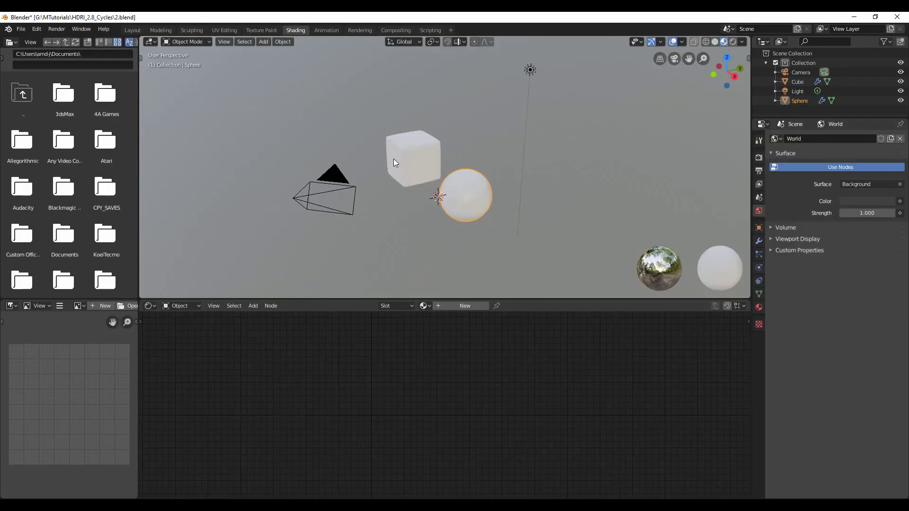
Step: Display the 3D viewport in rendered shading and set the render engine to Cycles
middle_drag(445, 243, 462, 244)
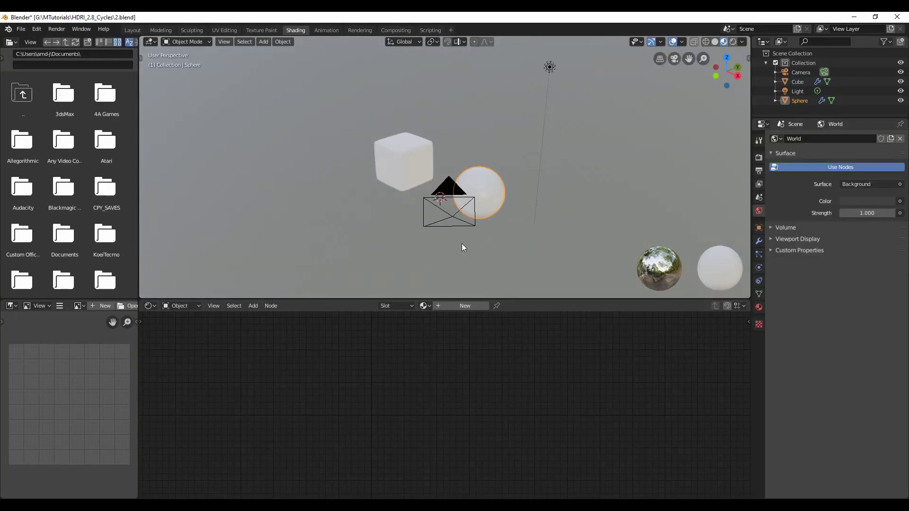
click(733, 42)
middle_drag(501, 220, 617, 208)
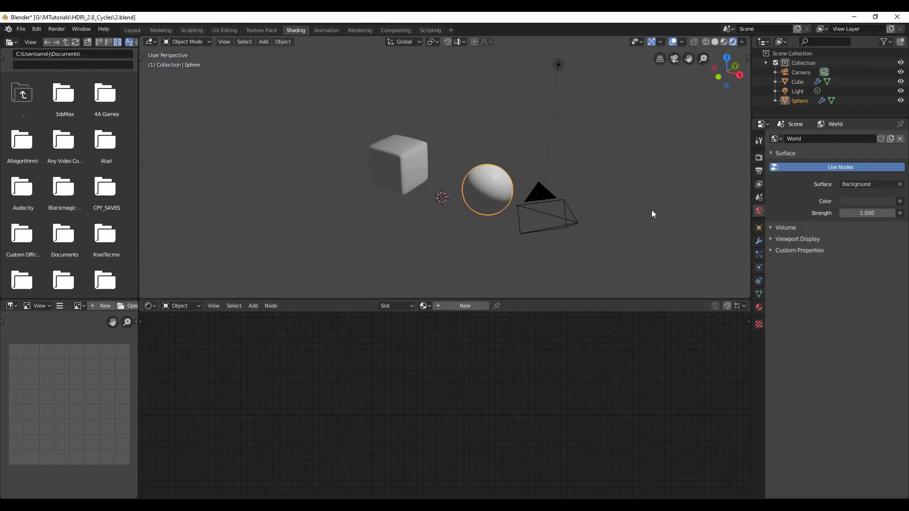
click(760, 140)
click(758, 158)
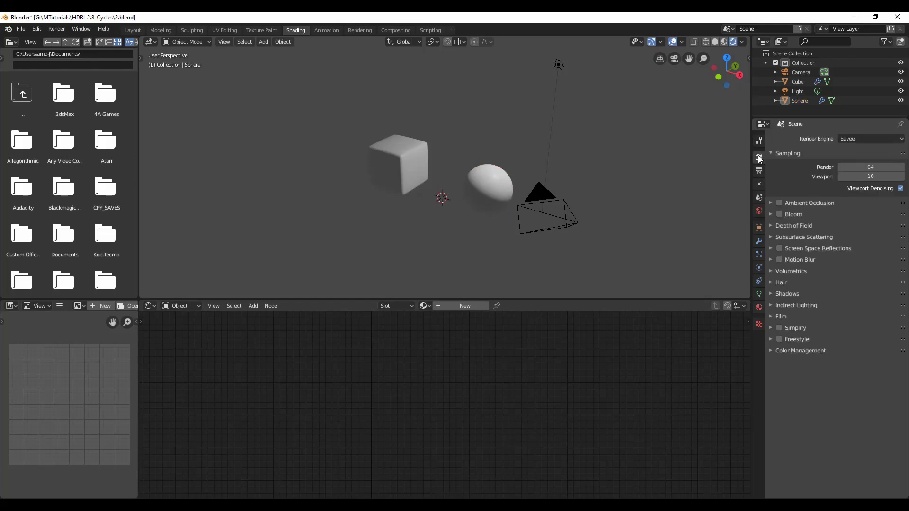
click(876, 139)
click(859, 170)
scroll(515, 231, up, 3)
scroll(492, 209, down, 3)
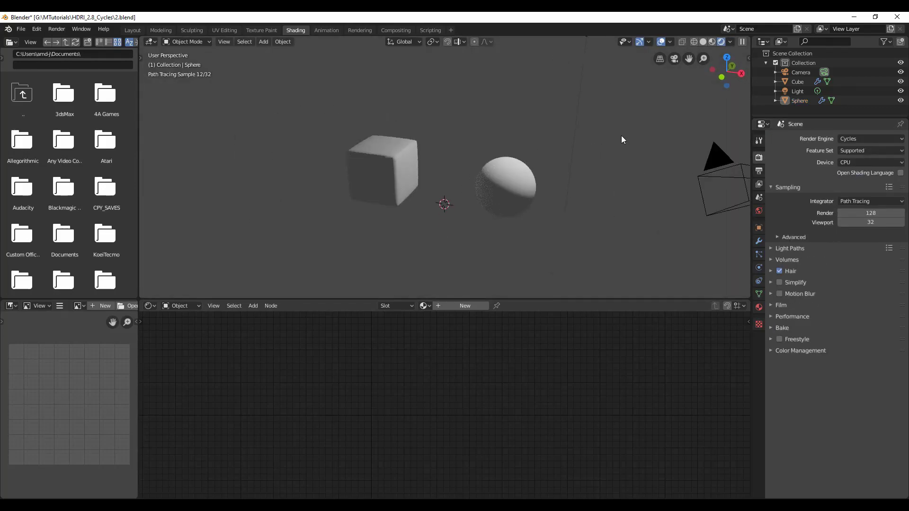
Step: Delete the default light from the scene
middle_drag(621, 135, 618, 144)
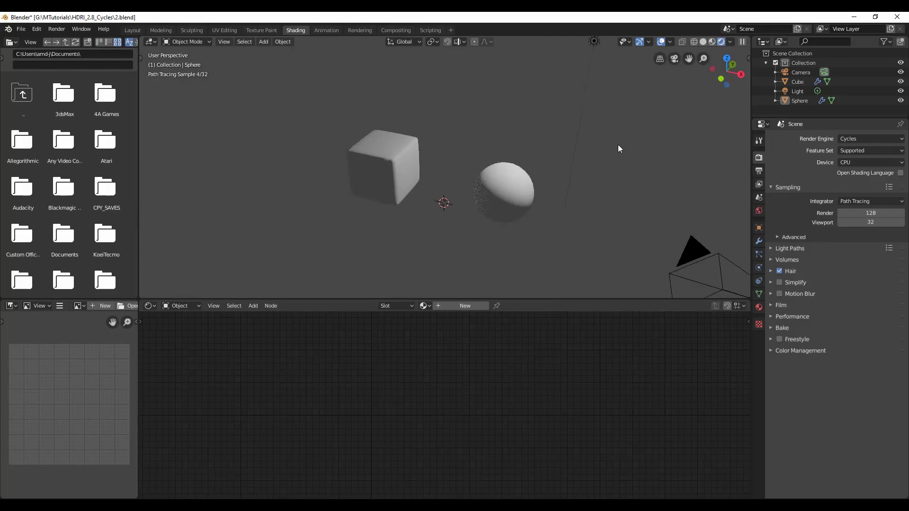
click(595, 42)
key(x)
click(586, 91)
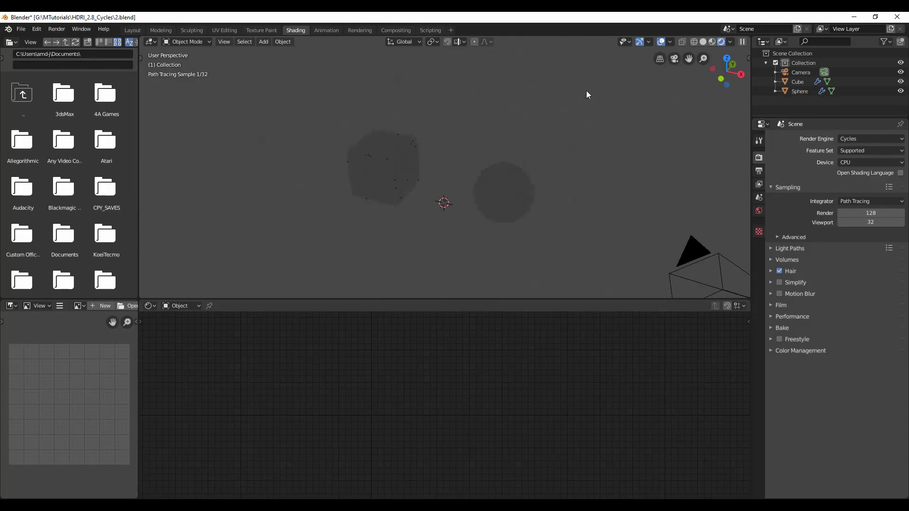
Step: Switch the shader editor from the object shader to the World shader
click(183, 306)
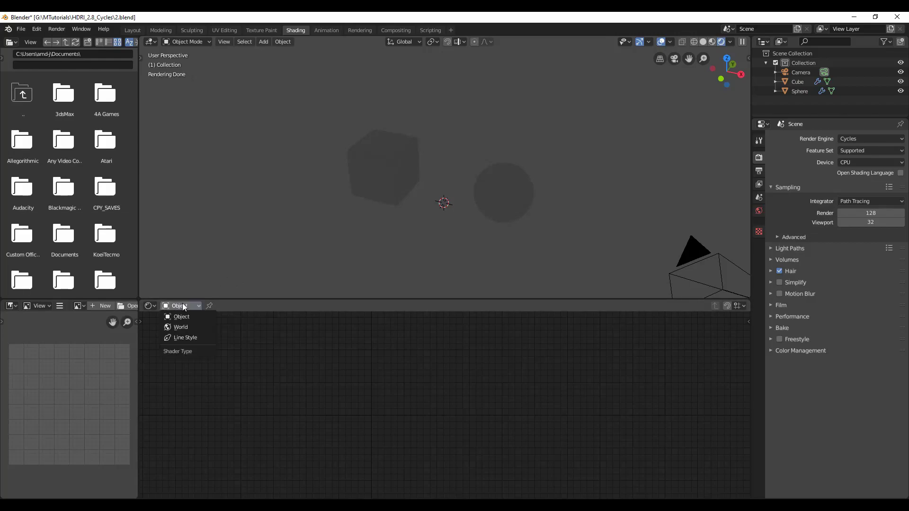
click(179, 327)
middle_drag(521, 362, 534, 402)
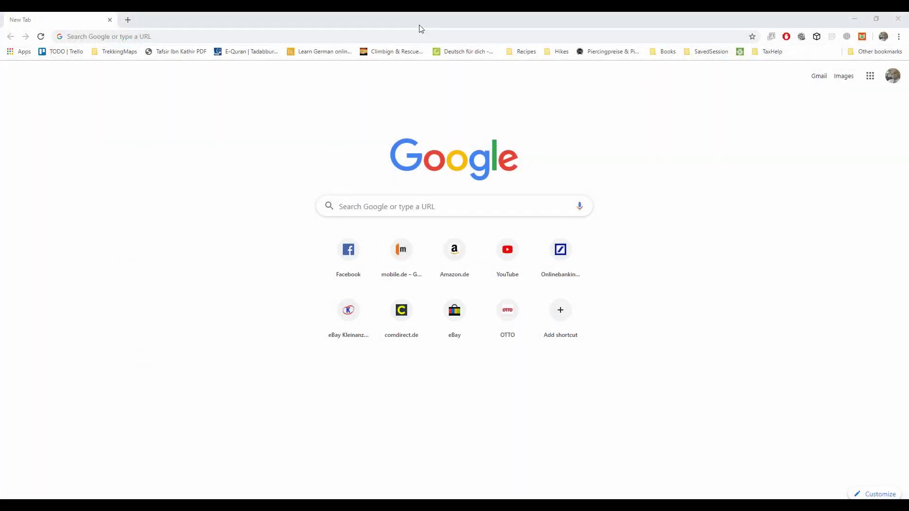
Step: Switch to the Chrome browser, go to hdrihaven.com and open the Outdoor category of its HDRIs
click(405, 40)
text(hdrihave)
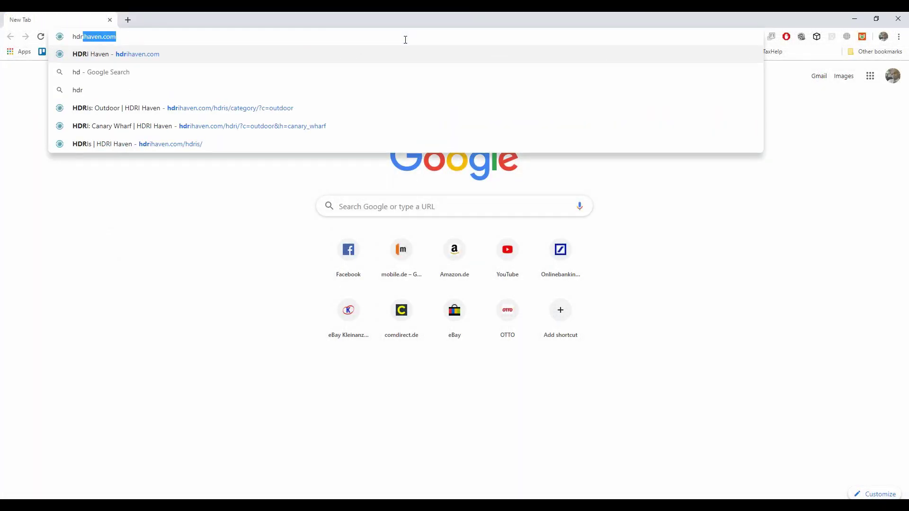
text(n)
key(Return)
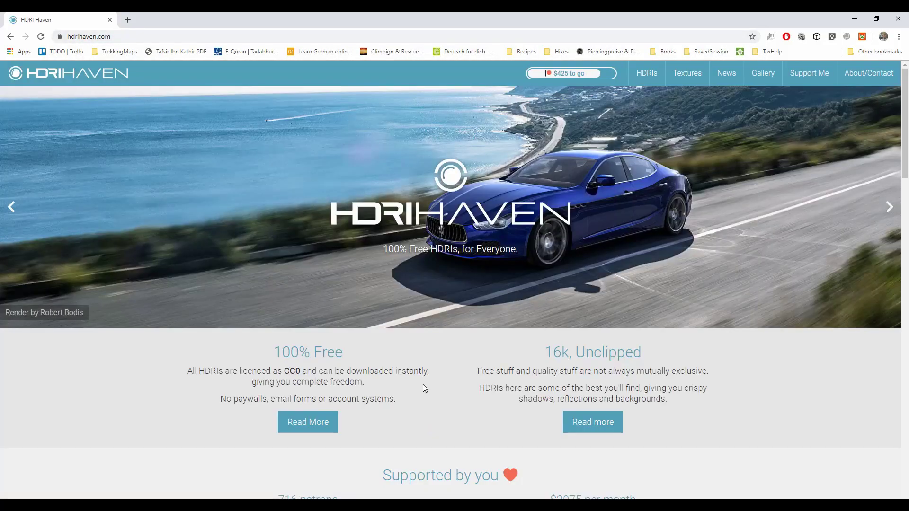
click(646, 74)
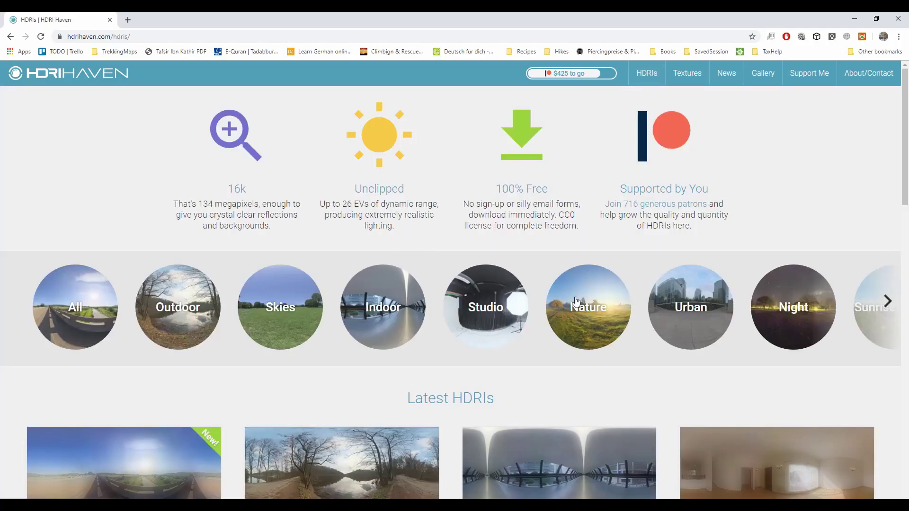
click(171, 320)
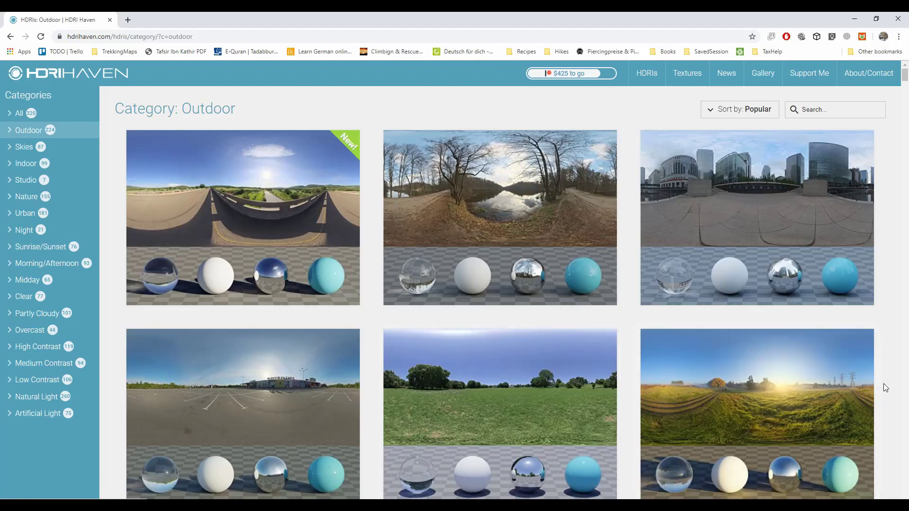
Step: Browse the outdoor HDRIs and open the Venetian Crossroads page
scroll(883, 386, down, 10)
scroll(888, 388, down, 3)
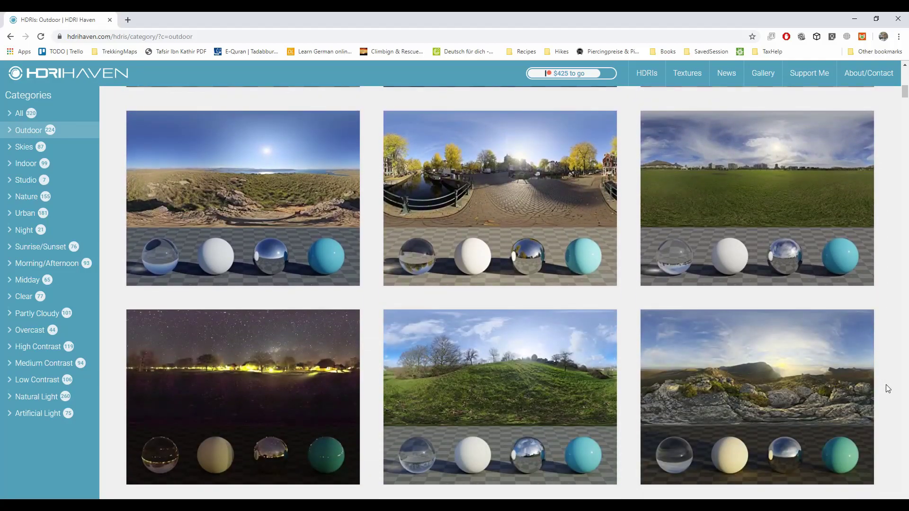
scroll(888, 388, down, 5)
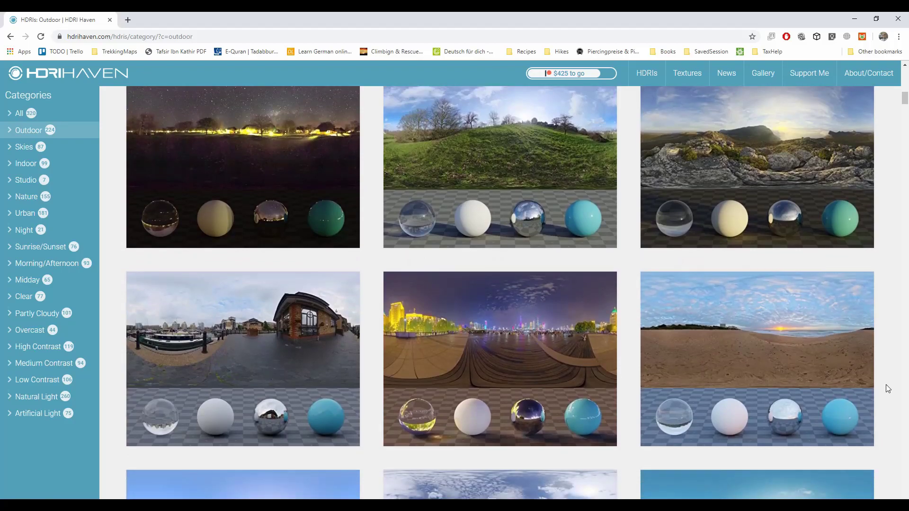
scroll(888, 388, down, 9)
scroll(888, 389, down, 5)
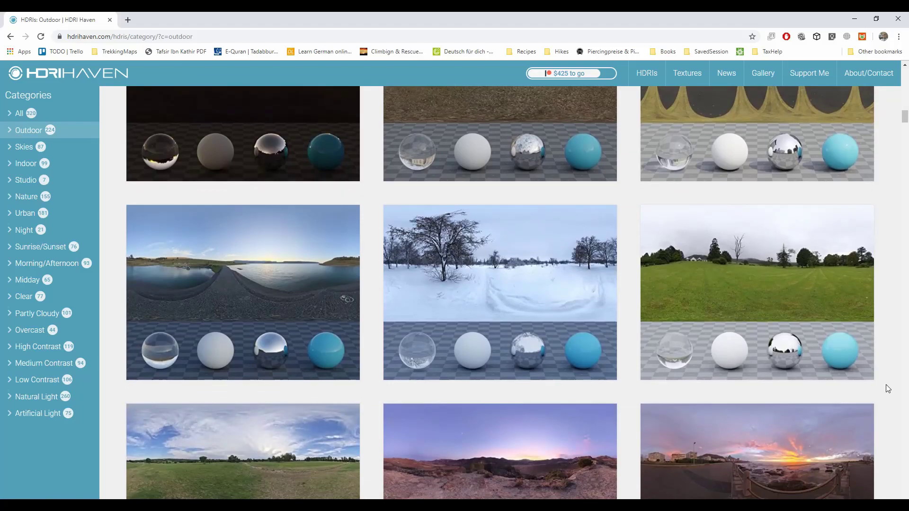
scroll(887, 386, down, 4)
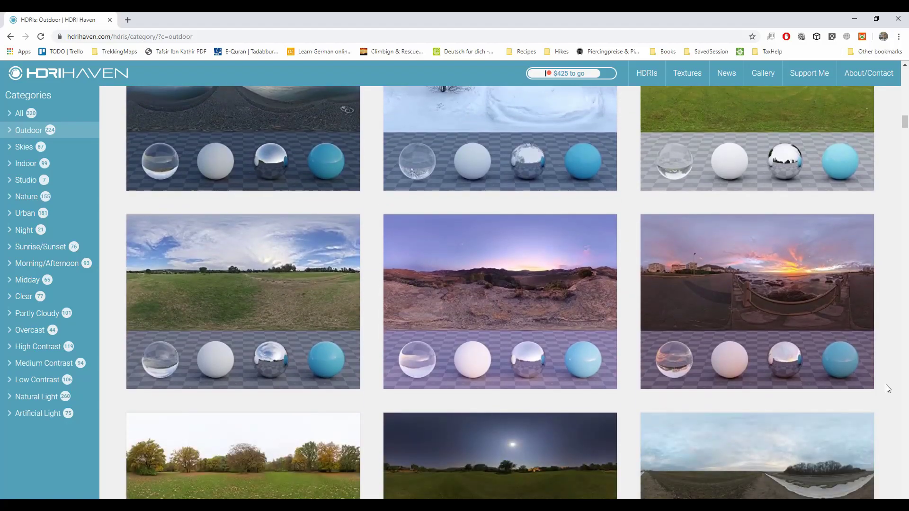
scroll(888, 388, down, 5)
scroll(888, 388, down, 6)
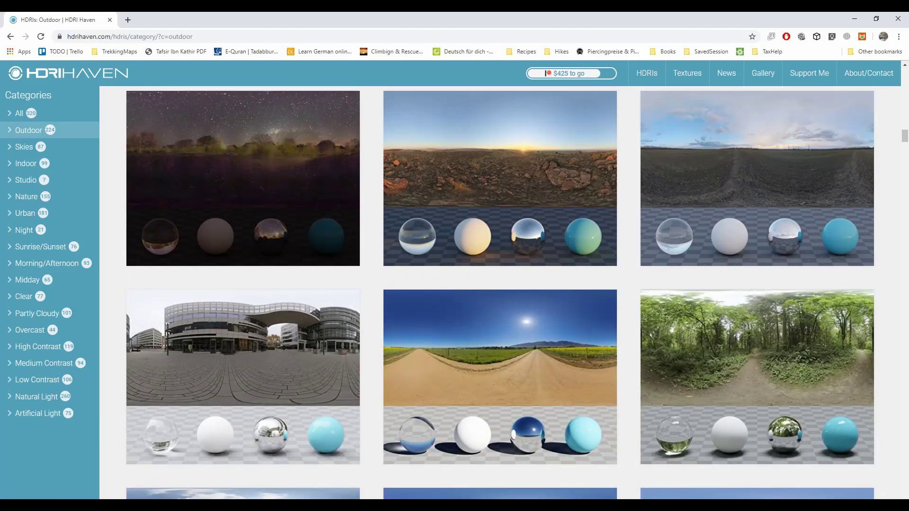
scroll(455, 346, down, 9)
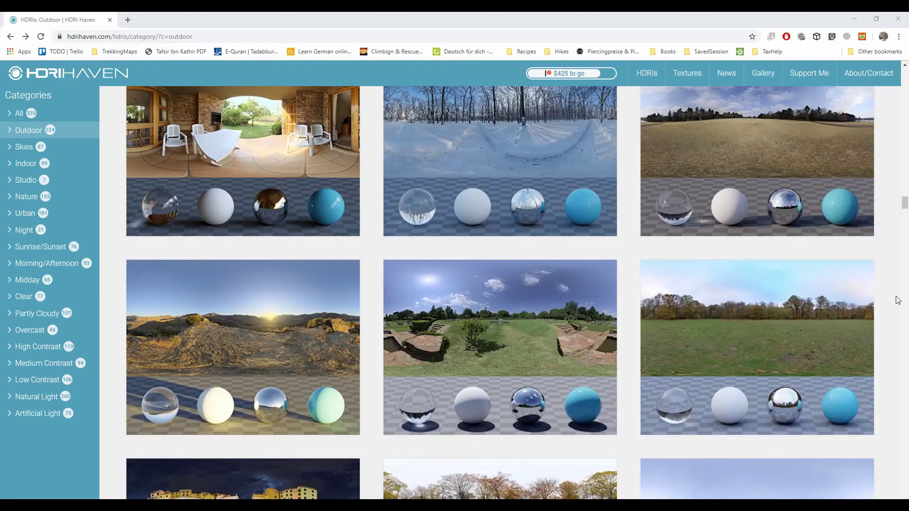
scroll(895, 299, down, 7)
scroll(898, 299, down, 16)
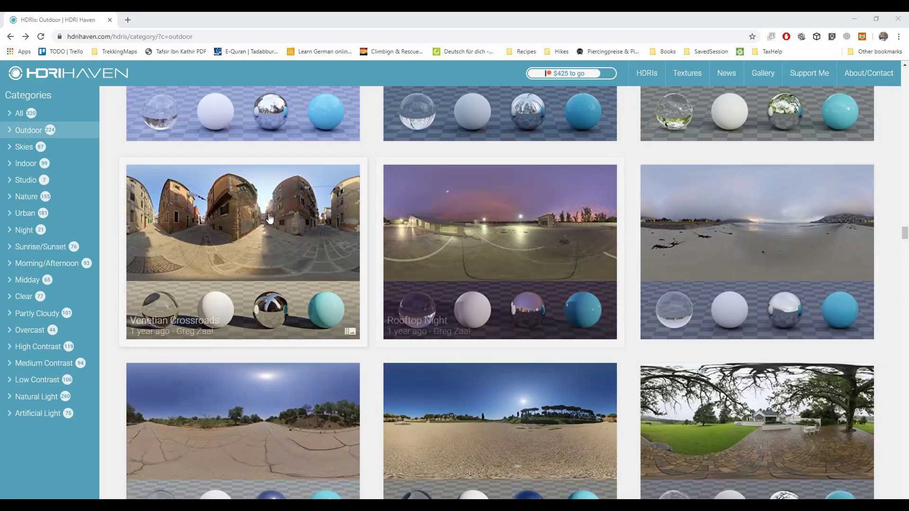
click(241, 242)
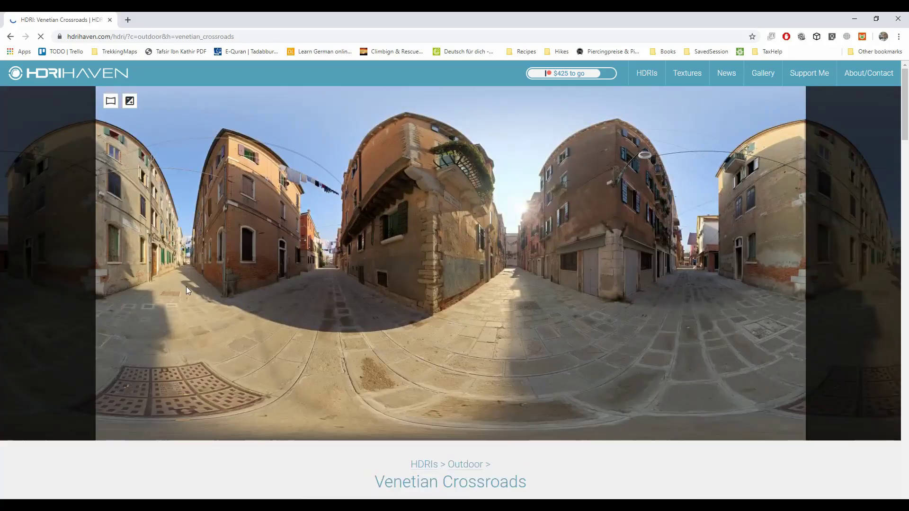
Step: Open the Venetian Crossroads backplate of the alley with laundry hanging at its far end and download it as Plain JPG
scroll(637, 368, down, 8)
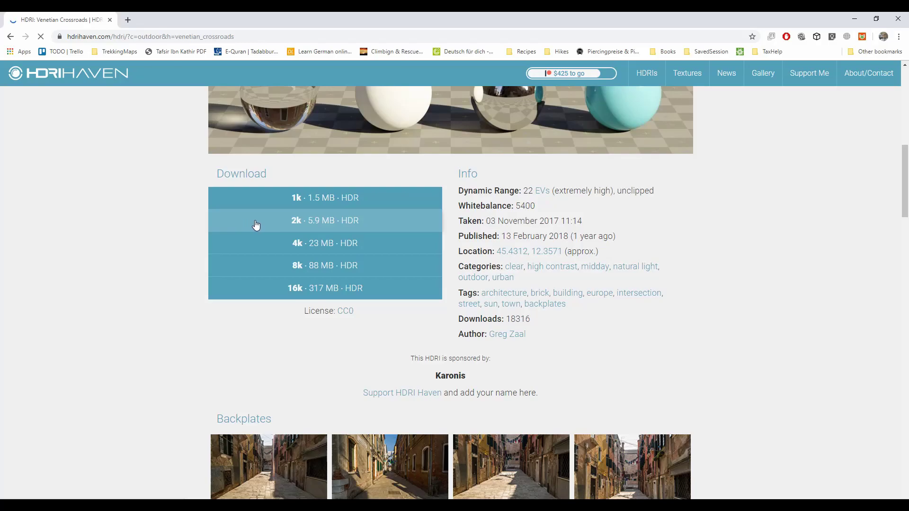
scroll(152, 352, down, 6)
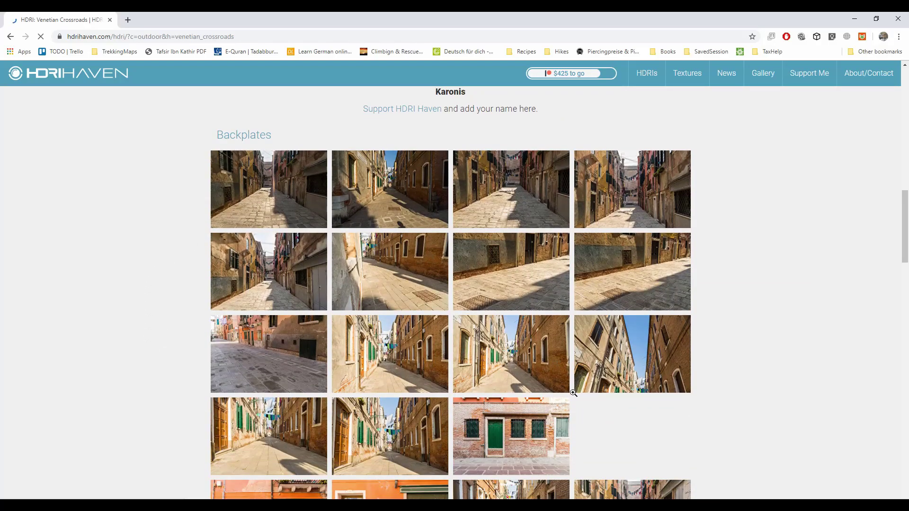
scroll(762, 428, down, 3)
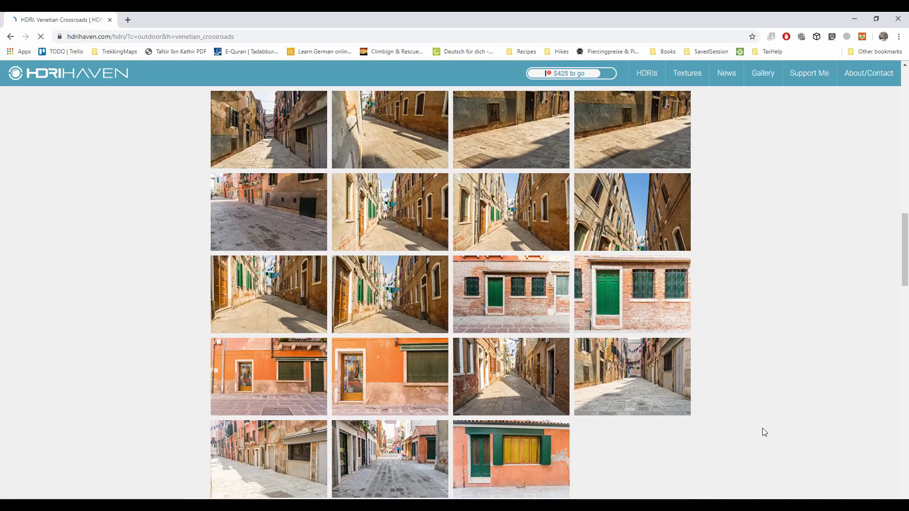
click(639, 378)
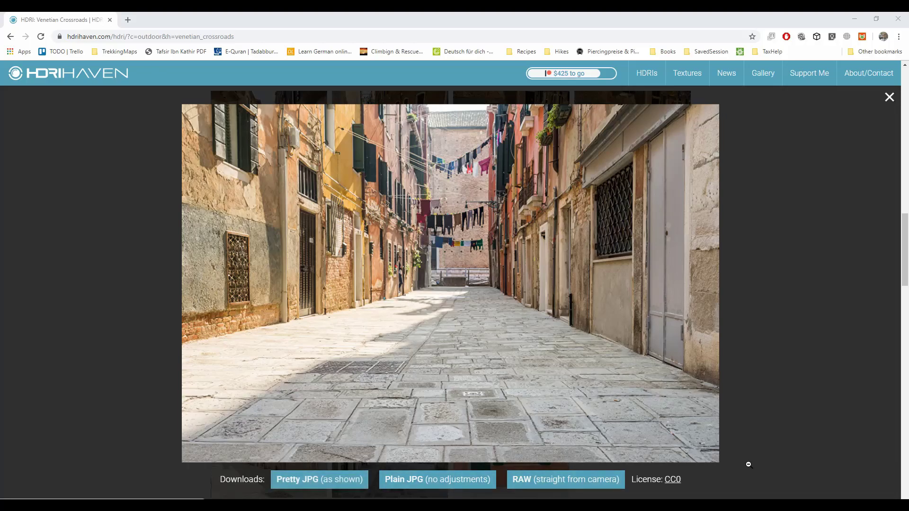
click(412, 482)
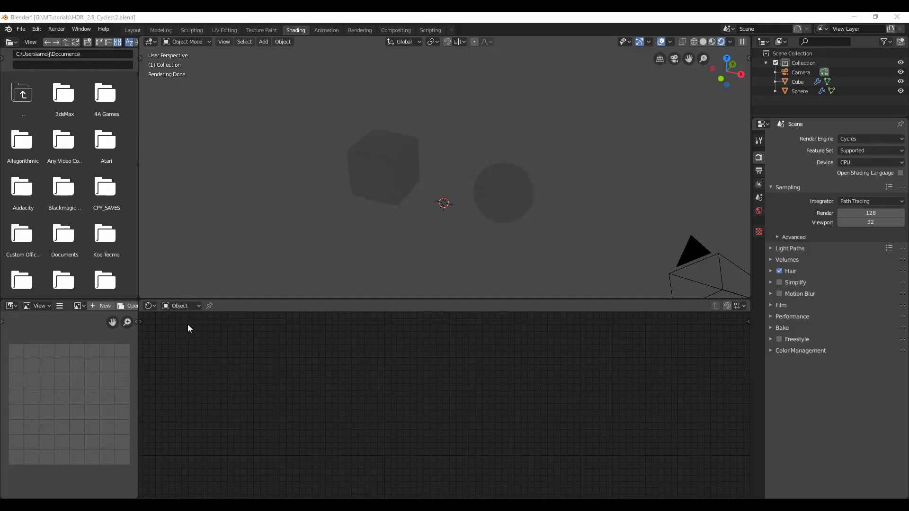
Step: Return to Blender and show the World shader nodes in the shader editor
click(190, 306)
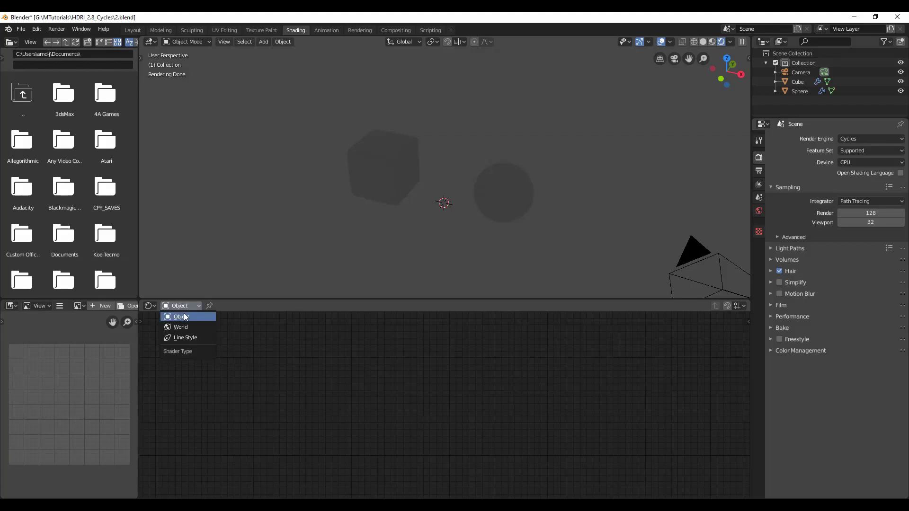
click(182, 327)
middle_drag(432, 440, 550, 449)
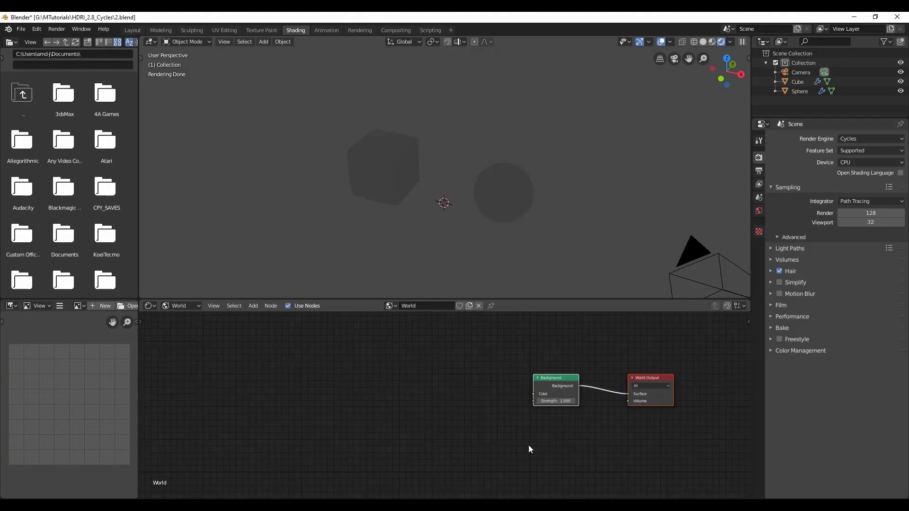
Step: Add an Environment Texture node, load venetian_crossroads_2k.hdr into it and connect its Color to the Background node's Color
key(shift+a)
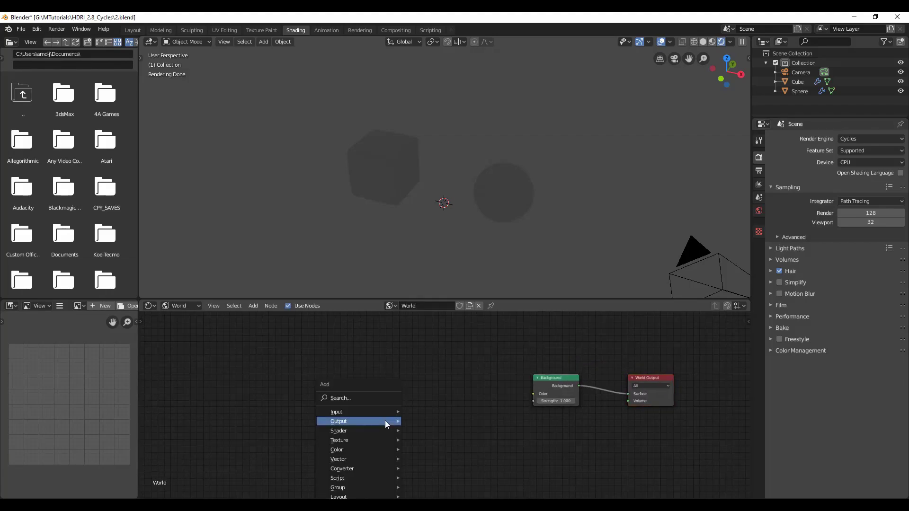
click(366, 400)
text(env)
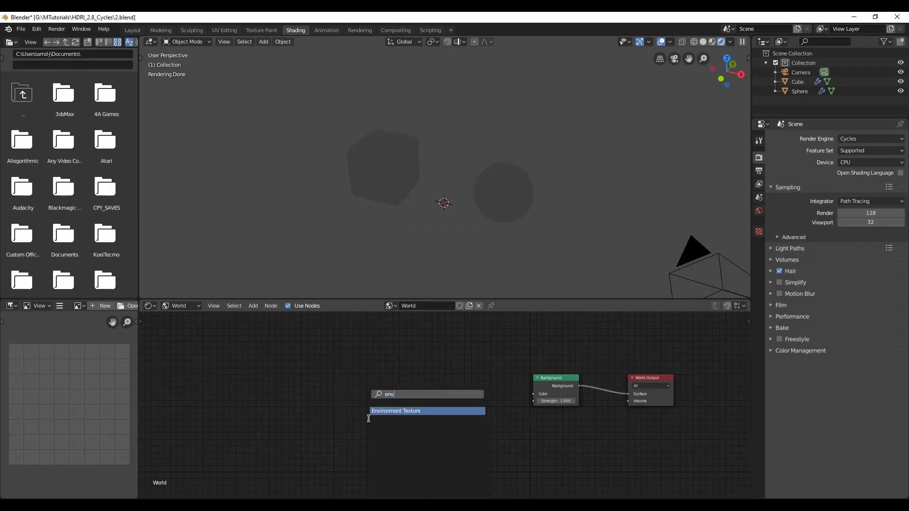
click(389, 410)
click(392, 362)
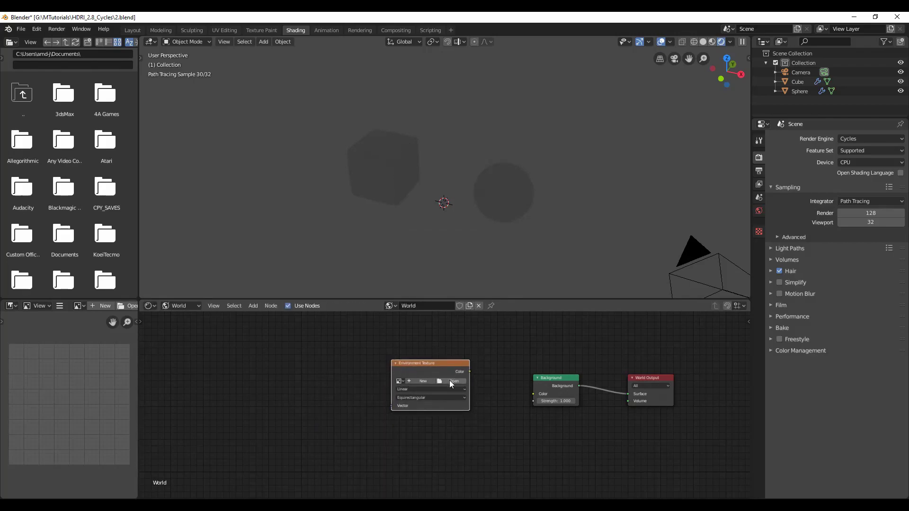
click(450, 380)
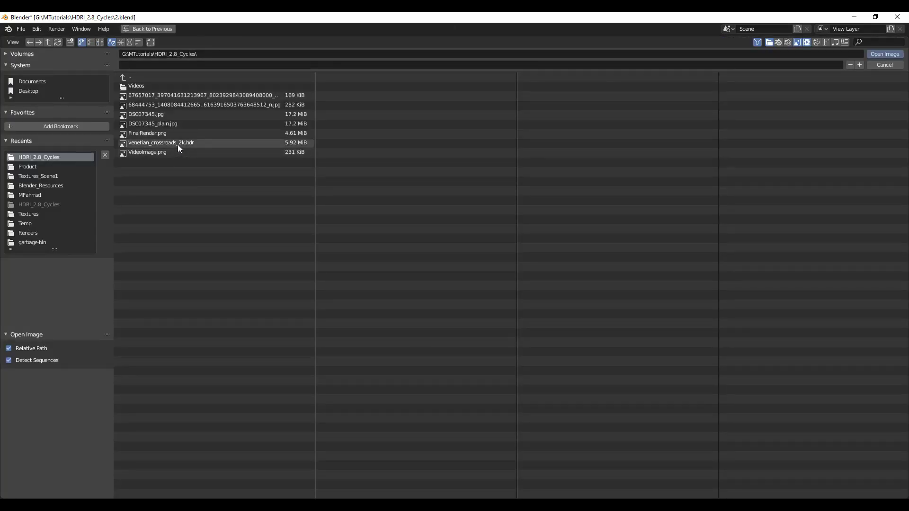
double_click(154, 144)
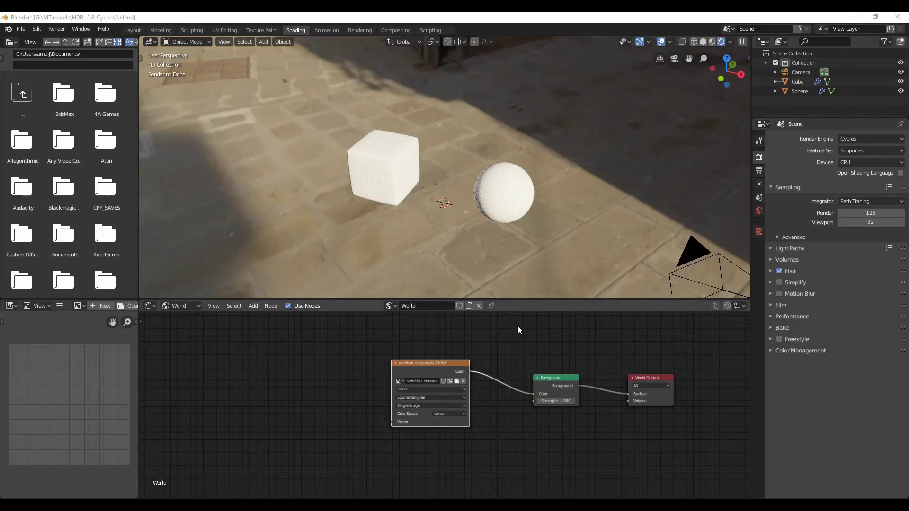
Step: Create a new material for the cube in the object shader nodes
click(362, 176)
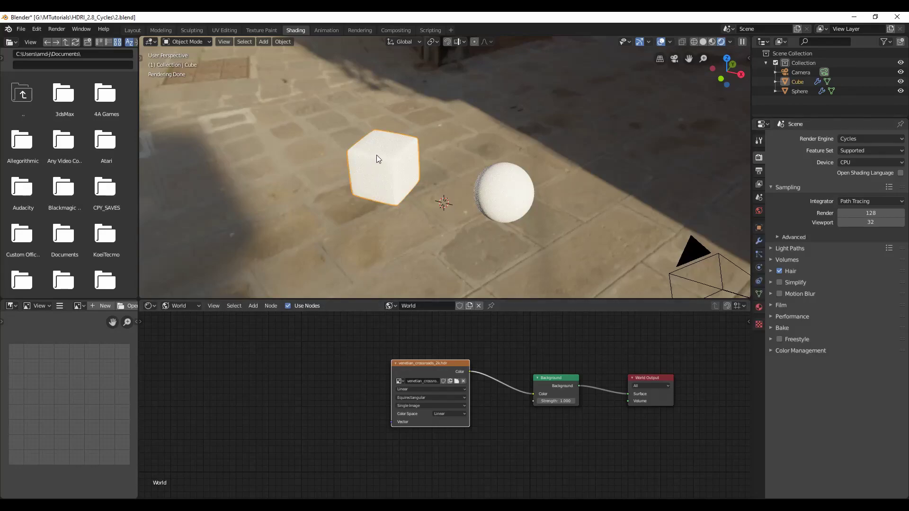
click(180, 305)
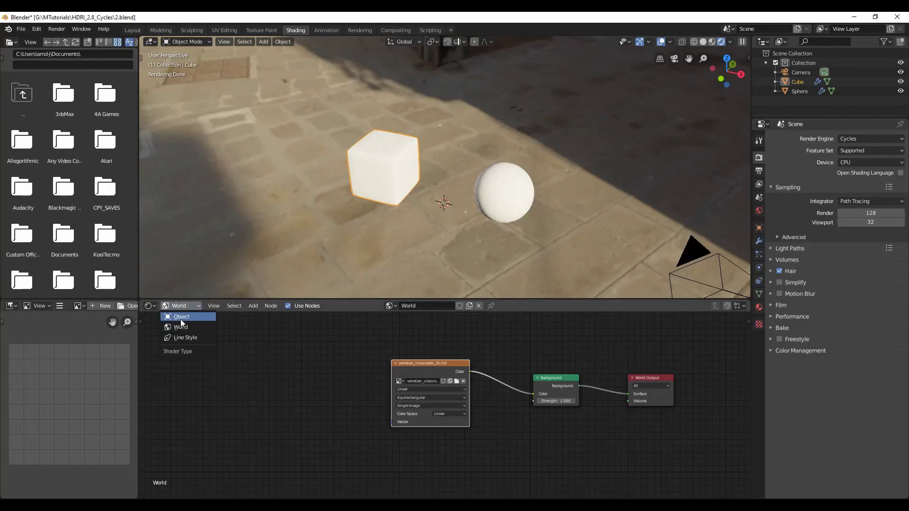
click(182, 317)
click(444, 306)
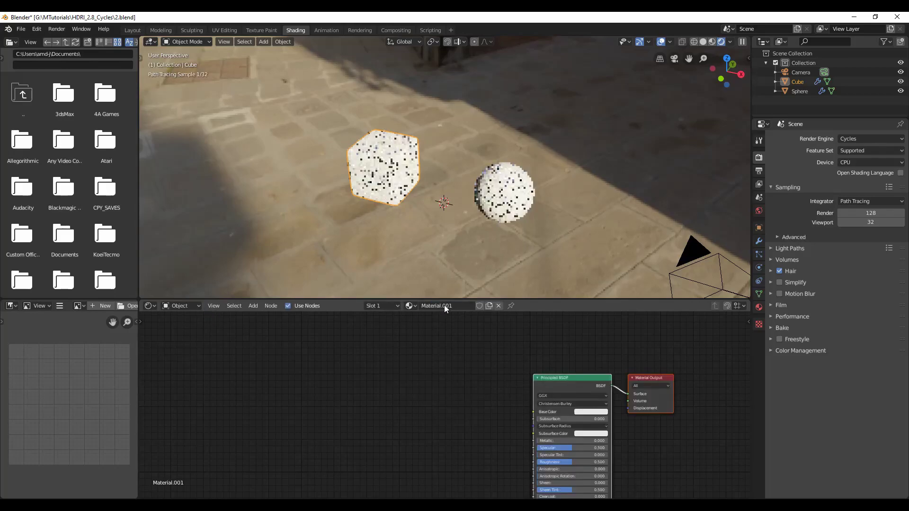
Step: Name the cube's new material Cube and change its Base Color to a bright cyan
text(Cube)
key(Return)
middle_drag(467, 414, 418, 395)
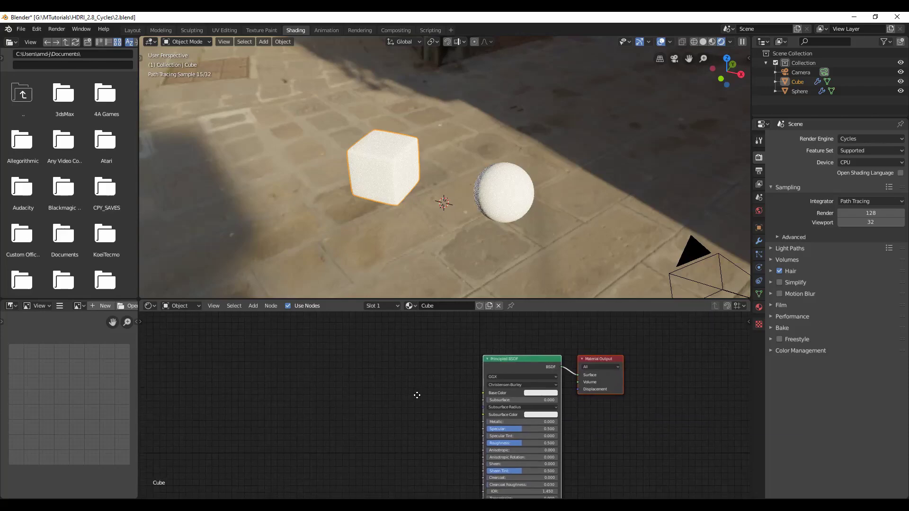
click(546, 393)
drag(555, 325, 554, 304)
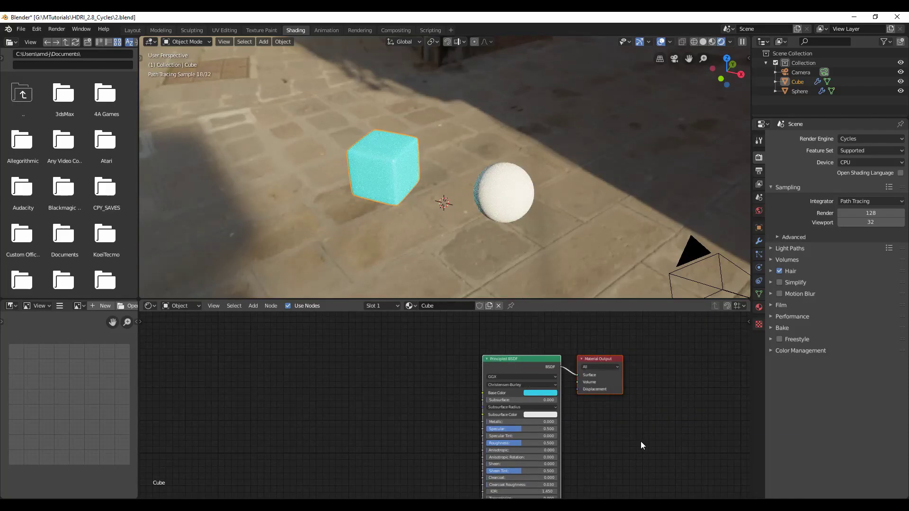
Step: Set the cube material's Roughness to about 0.88 and its Specular to about 0.27
middle_drag(604, 456, 587, 409)
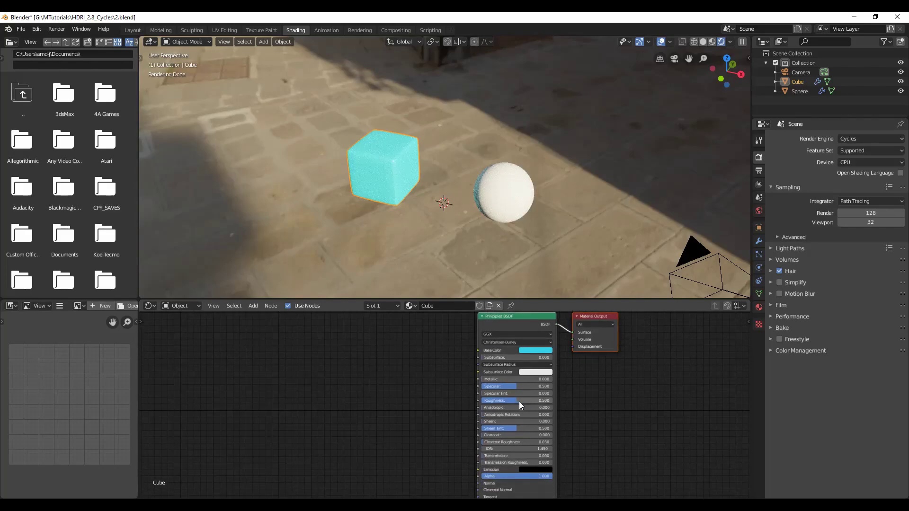
mouse_move(519, 401)
mouse_down()
mouse_move(547, 402)
mouse_move(508, 386)
mouse_up()
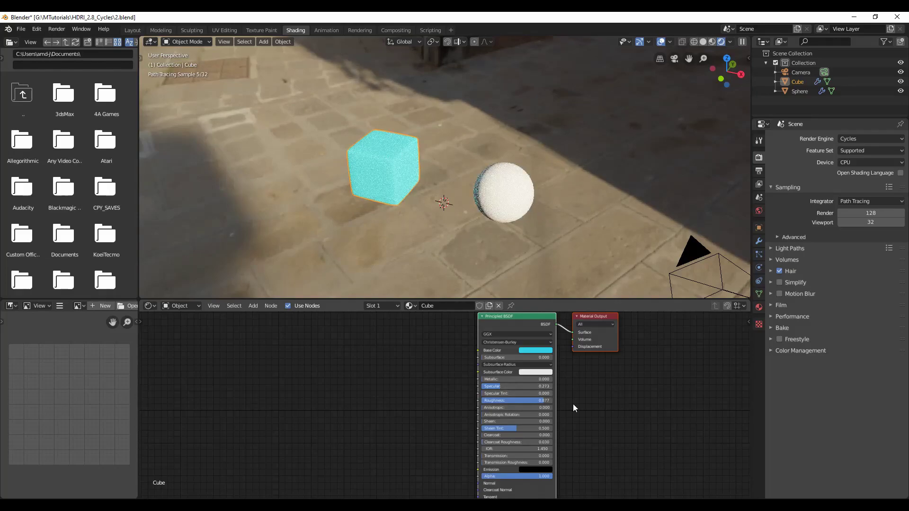
scroll(582, 412, down, 2)
Step: Create a material named Sphere for the sphere and make it mirror-like with Metallic 1.000, Specular about 0.73 and Roughness 0.000
click(500, 187)
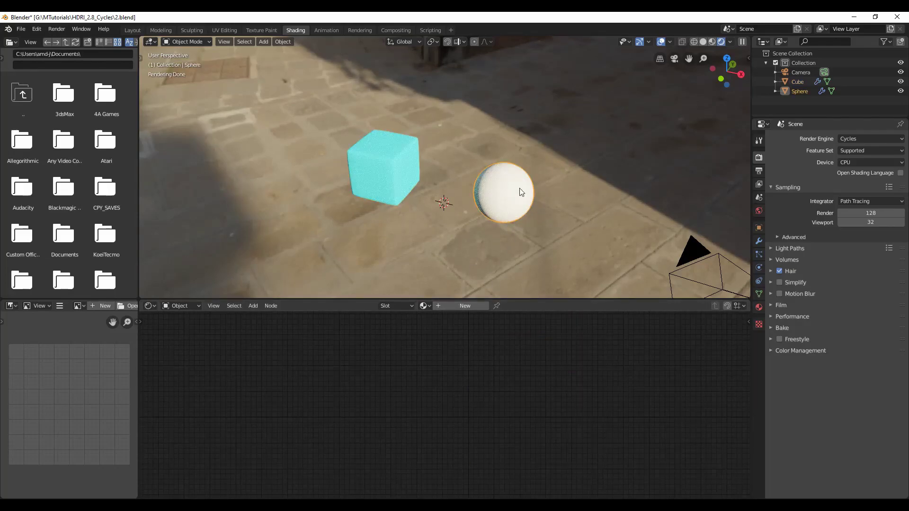
click(451, 305)
click(458, 305)
text(Sp)
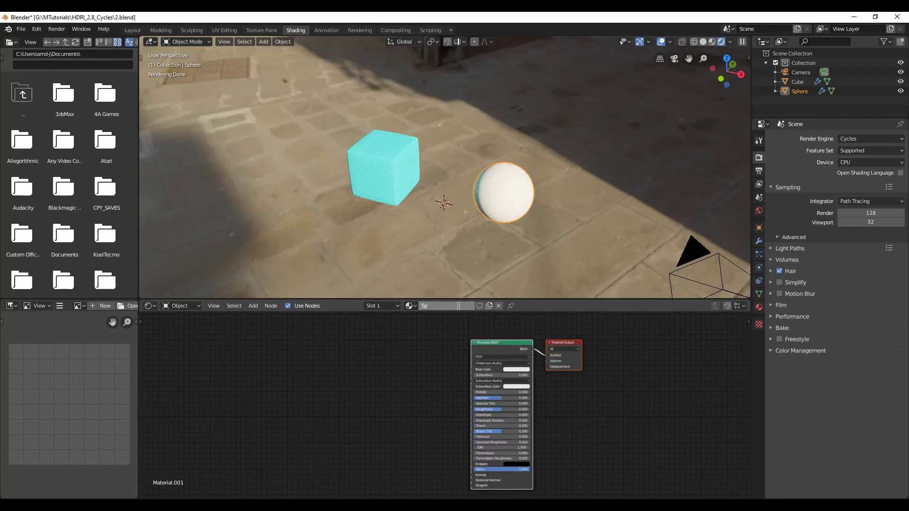
text(here)
key(Return)
drag(479, 393, 515, 399)
middle_drag(495, 259, 495, 180)
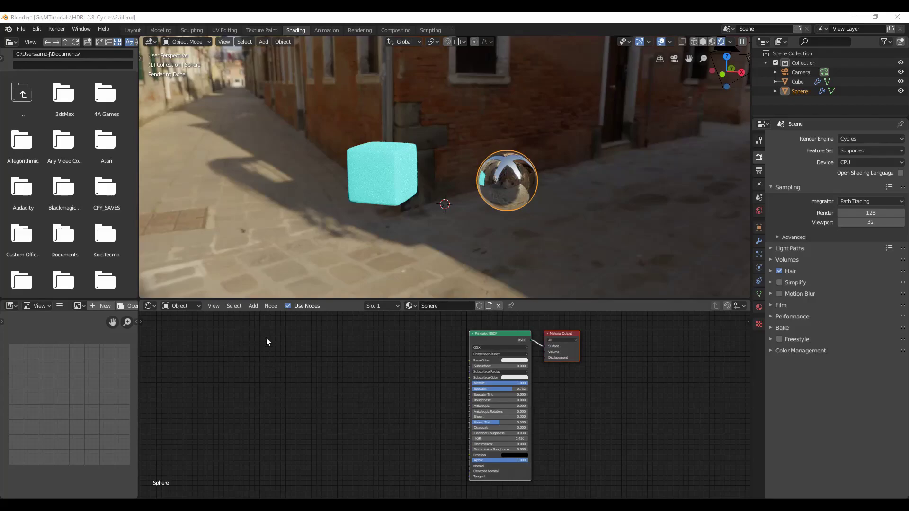
Step: Select the camera in the Layout workspace and show its lens settings
click(132, 30)
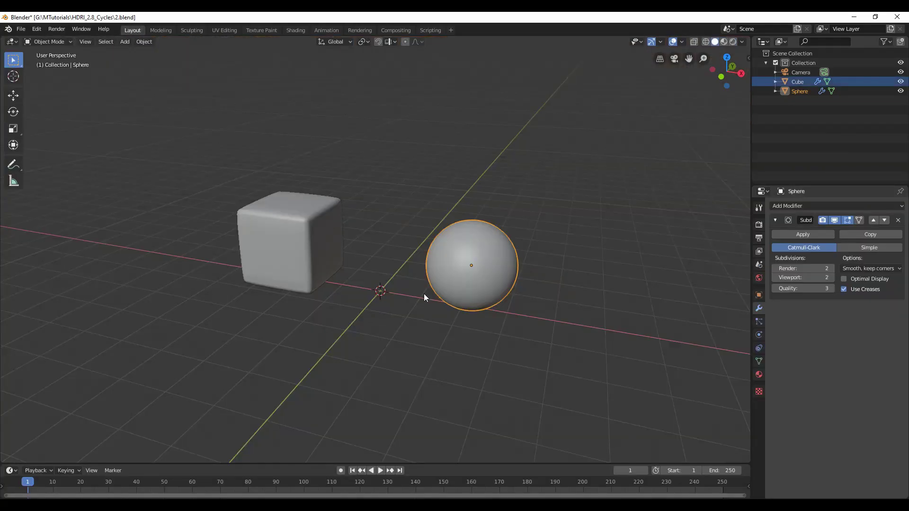
click(801, 72)
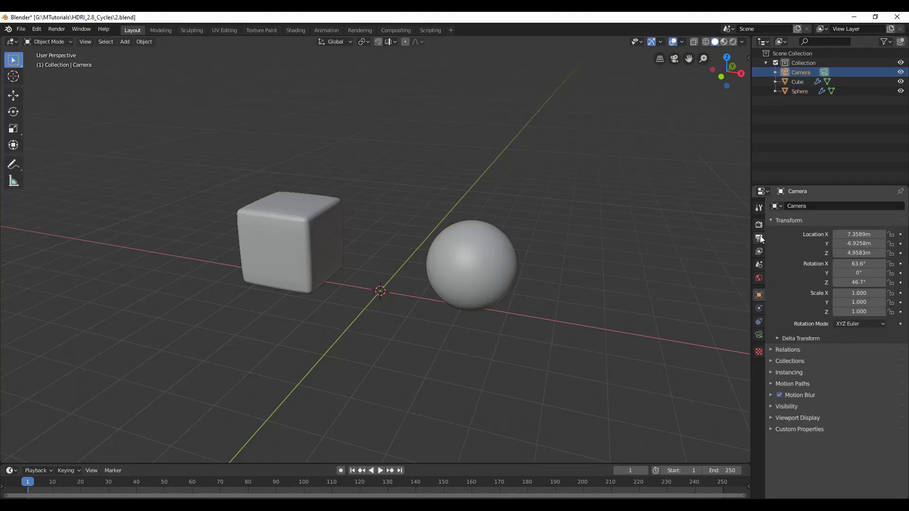
click(760, 335)
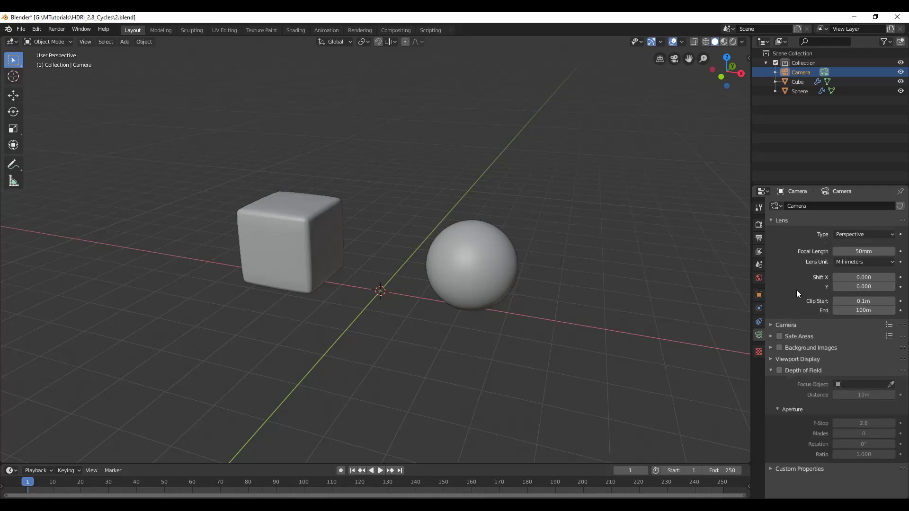
Step: Switch to the HDRI_2.8_Cycles folder in File Explorer and examine the image dimensions in the detailed properties of DSC07345.jpg
click(104, 506)
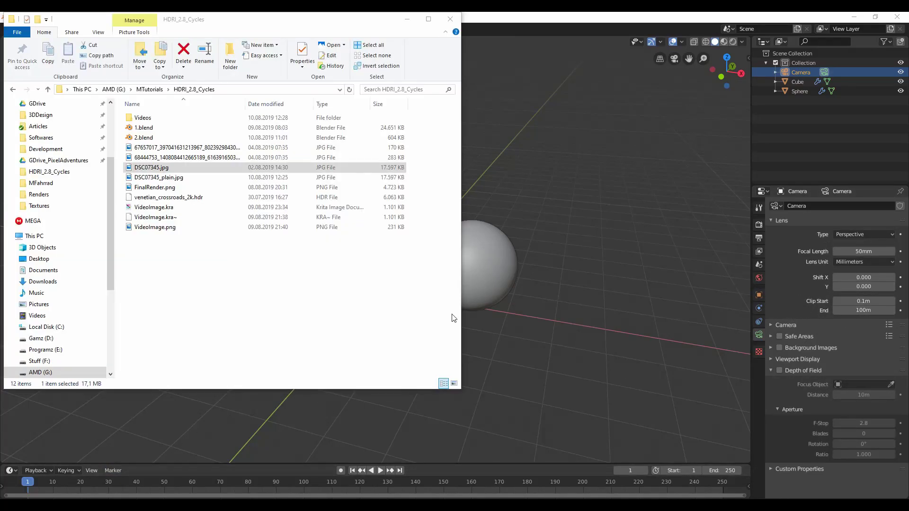
right_click(153, 168)
click(97, 478)
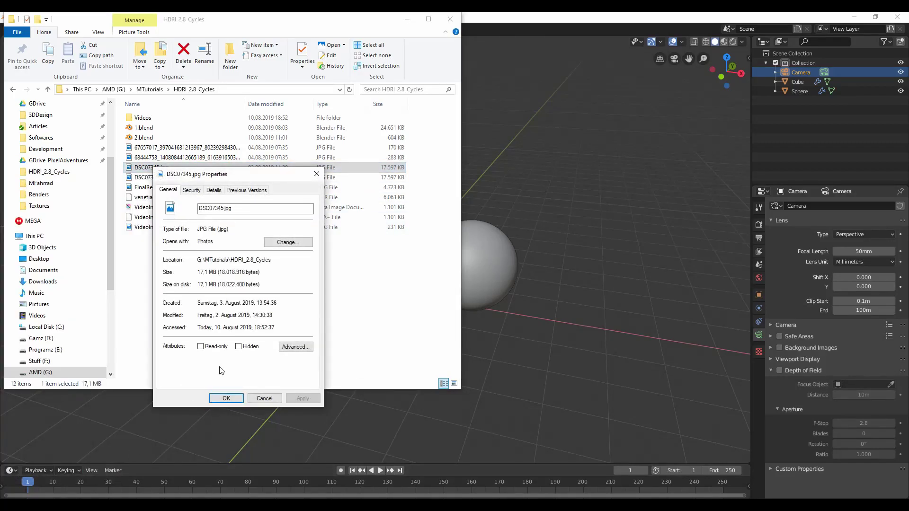
click(214, 190)
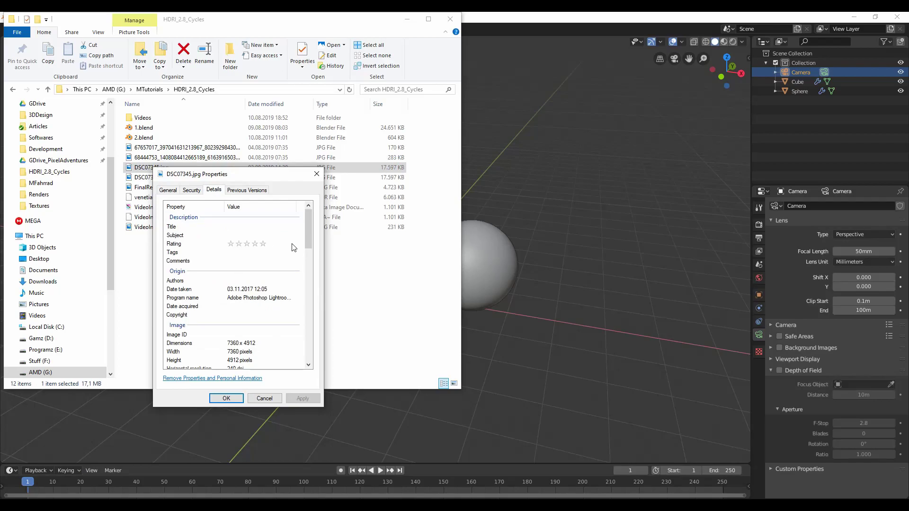
scroll(311, 230, down, 3)
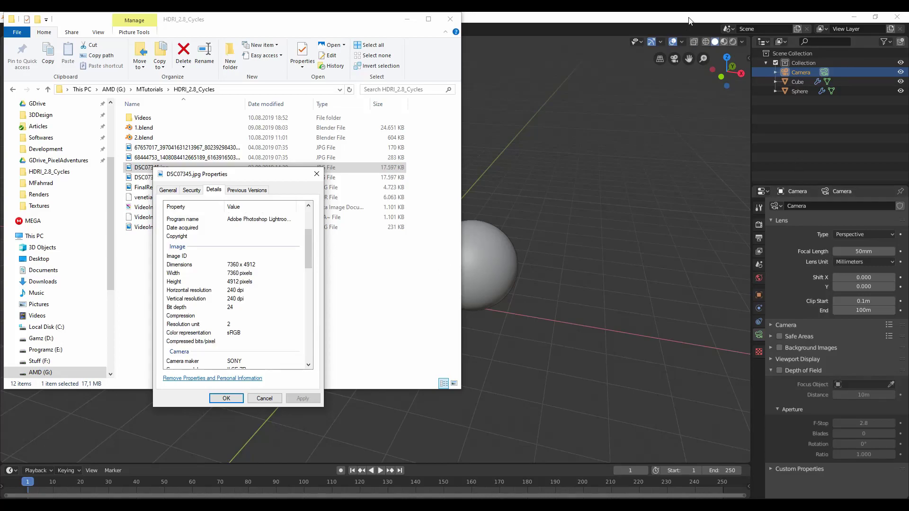
Step: Return to Blender and set the render resolution to 7360 by 4912 px
click(690, 19)
click(759, 238)
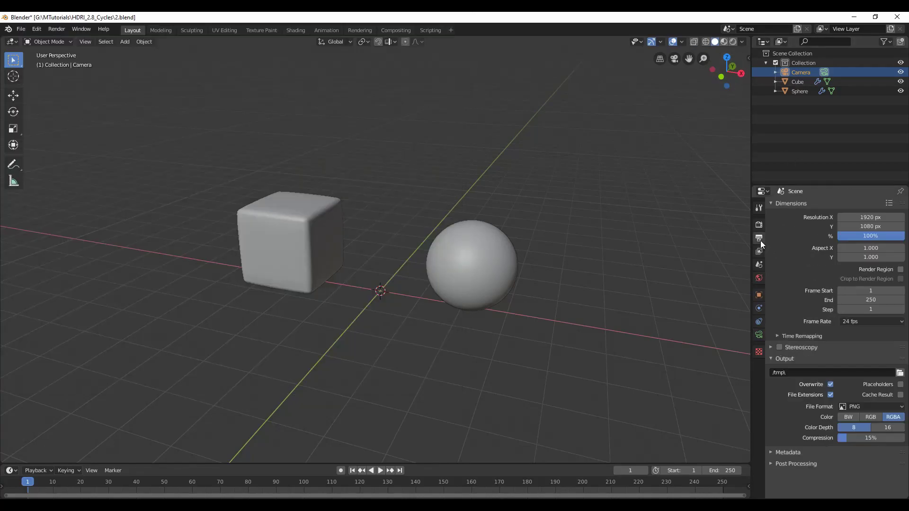
click(868, 217)
text(7360)
key(Tab)
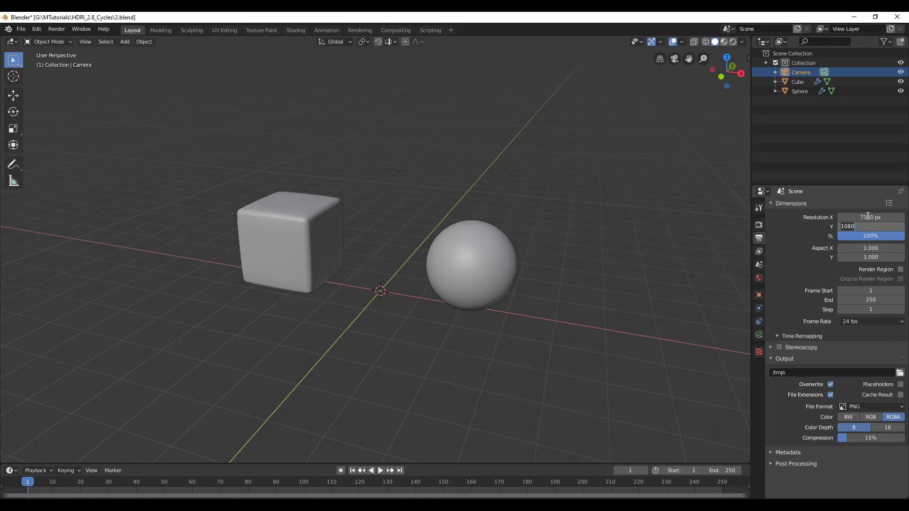
text(4912)
key(Return)
Step: Reduce the render resolution percentage to 25%
key(alt+Tab)
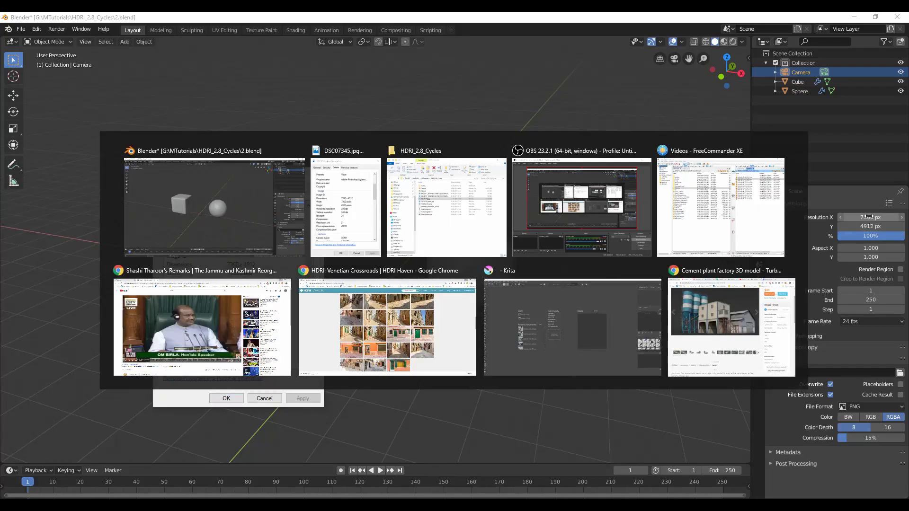
key(alt+Tab)
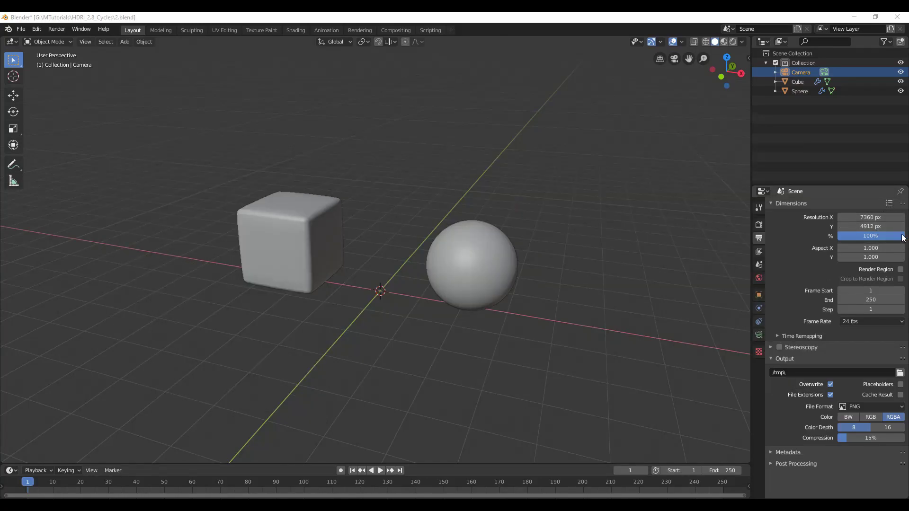
drag(897, 236, 858, 236)
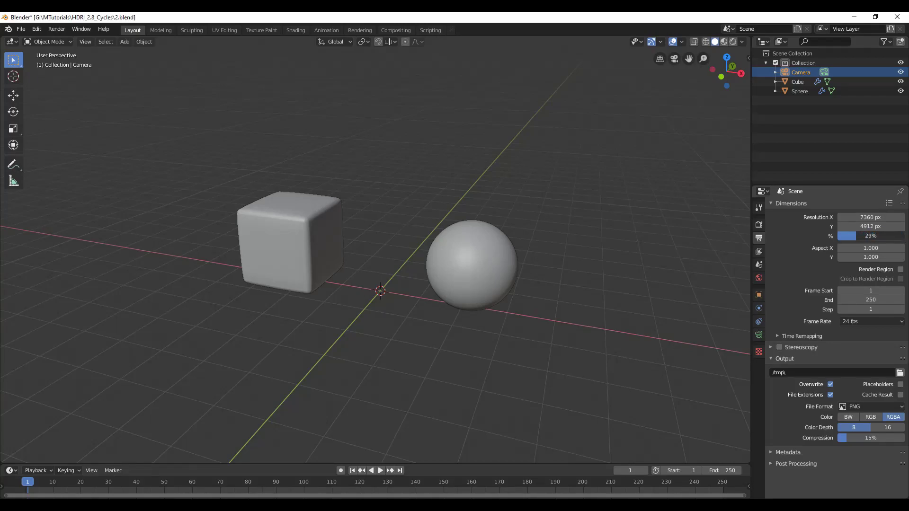
drag(853, 236, 853, 236)
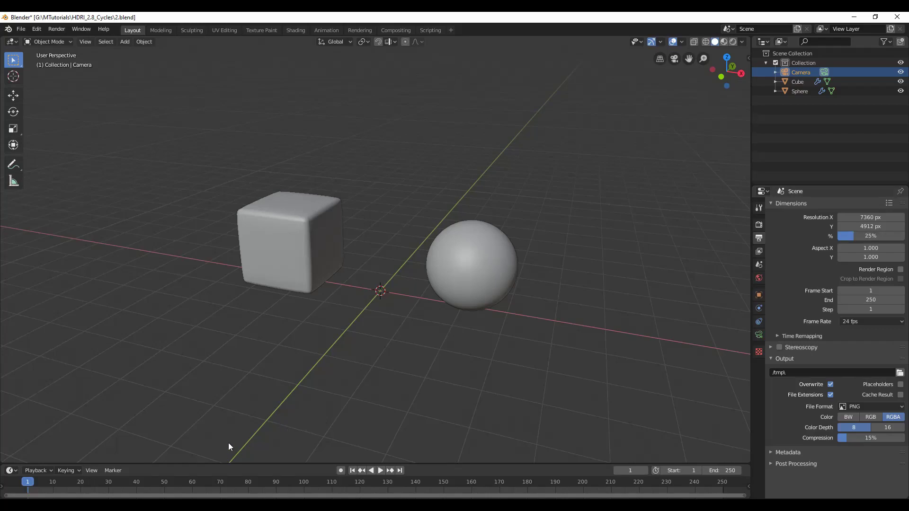
Step: Bring up the file properties of DSC07345.jpg again and look up the focal length in the camera details
click(61, 506)
click(92, 480)
scroll(245, 326, down, 3)
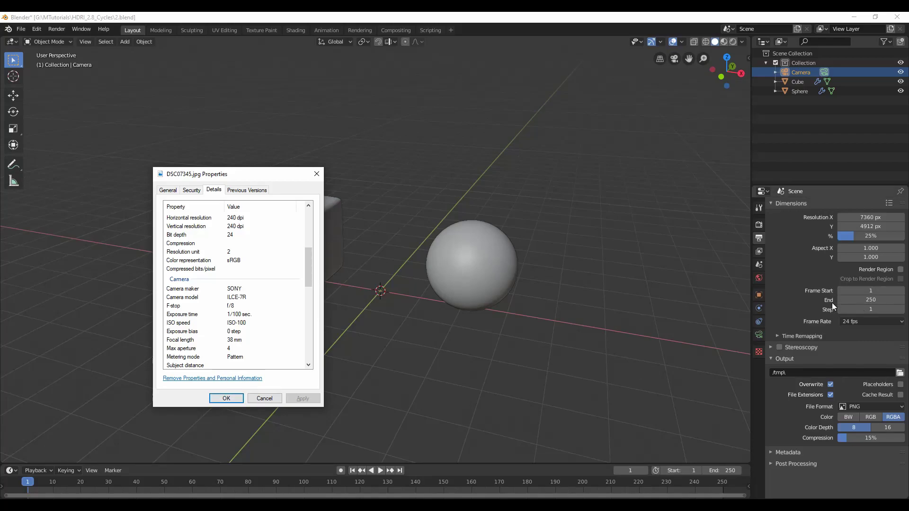
Step: Set the Blender camera's focal length to 38 mm and look at the scene through the camera
click(759, 335)
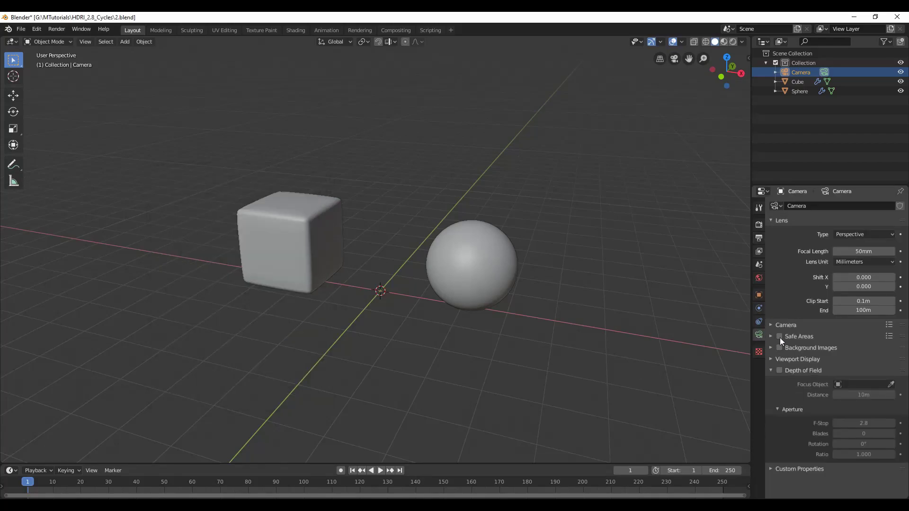
click(865, 255)
text(38)
key(Return)
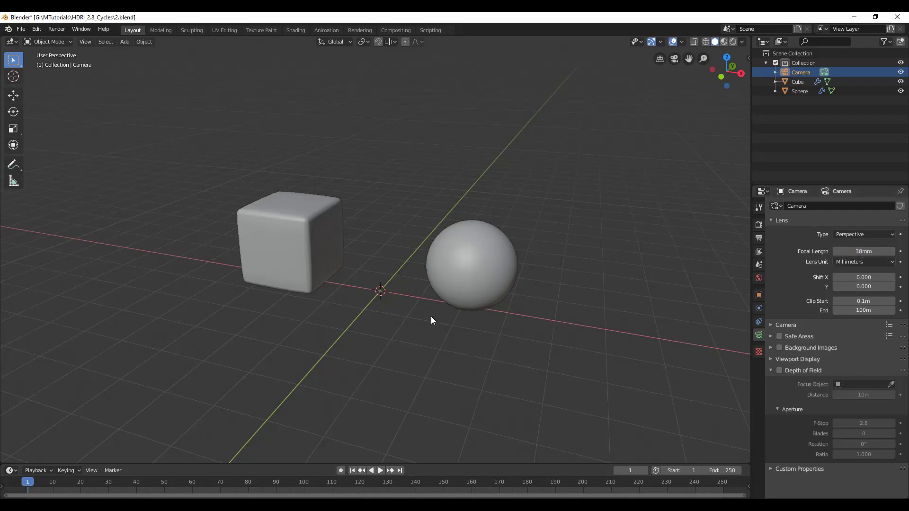
key(KP_0)
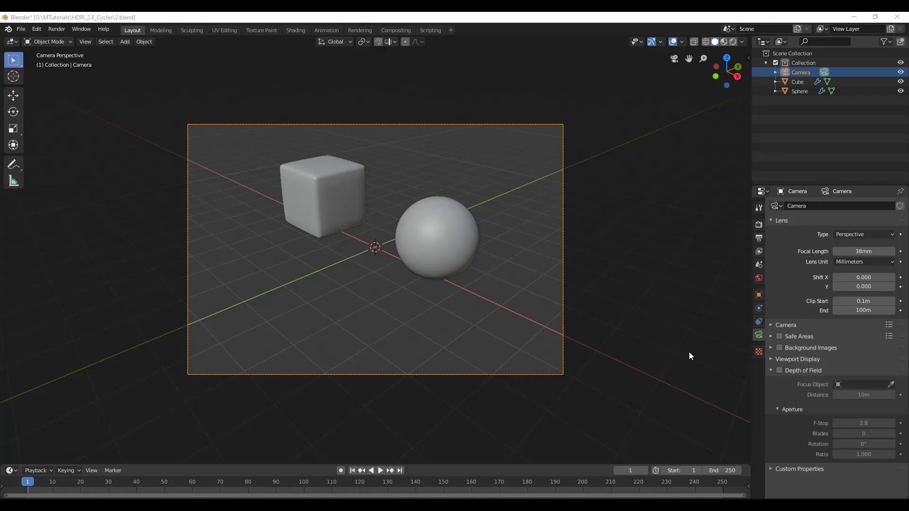
Step: Enable Background Images for the camera and load DSC07345.jpg as its background image
click(780, 347)
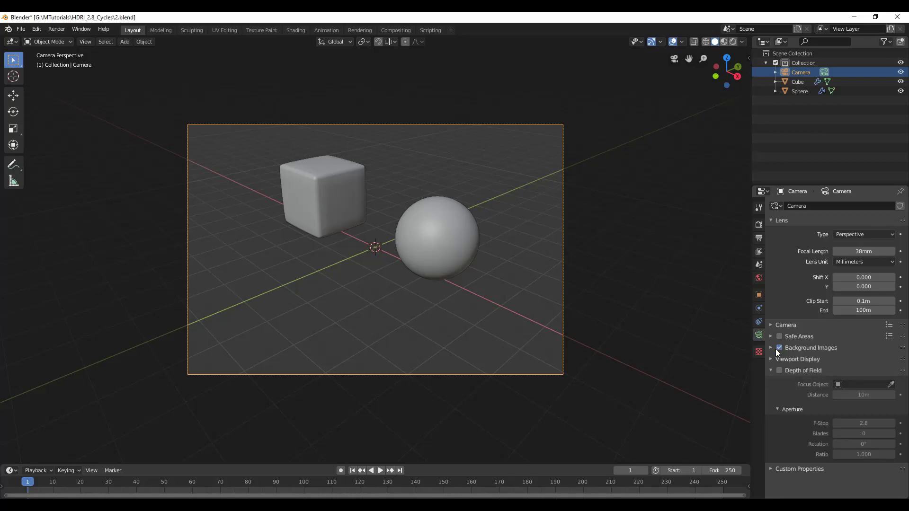
click(771, 349)
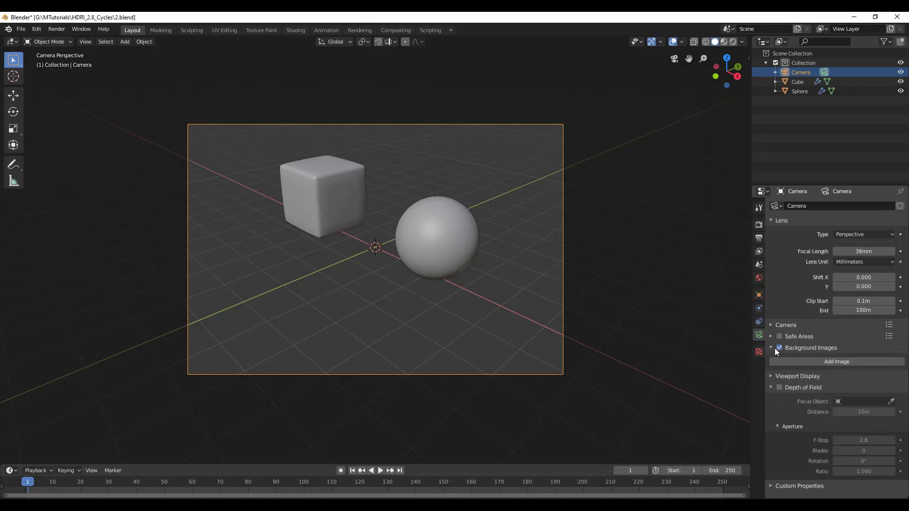
click(853, 361)
click(870, 401)
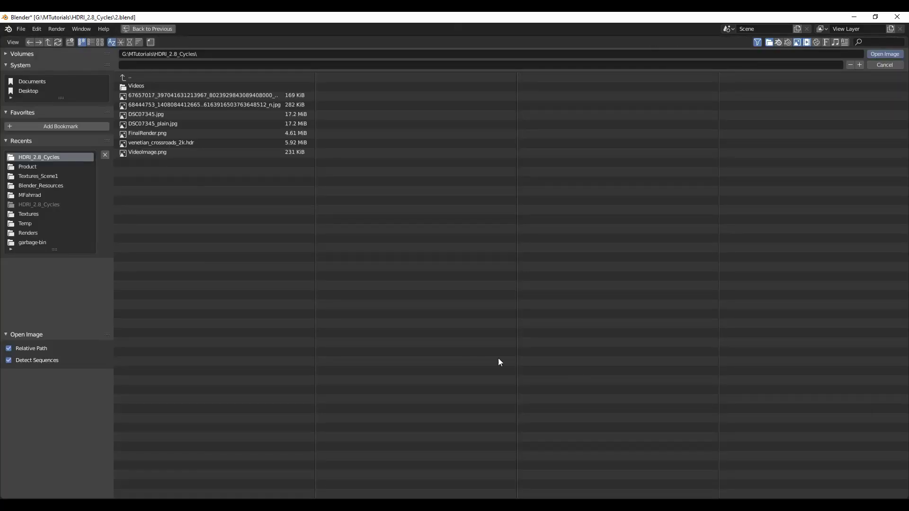
click(153, 117)
double_click(152, 114)
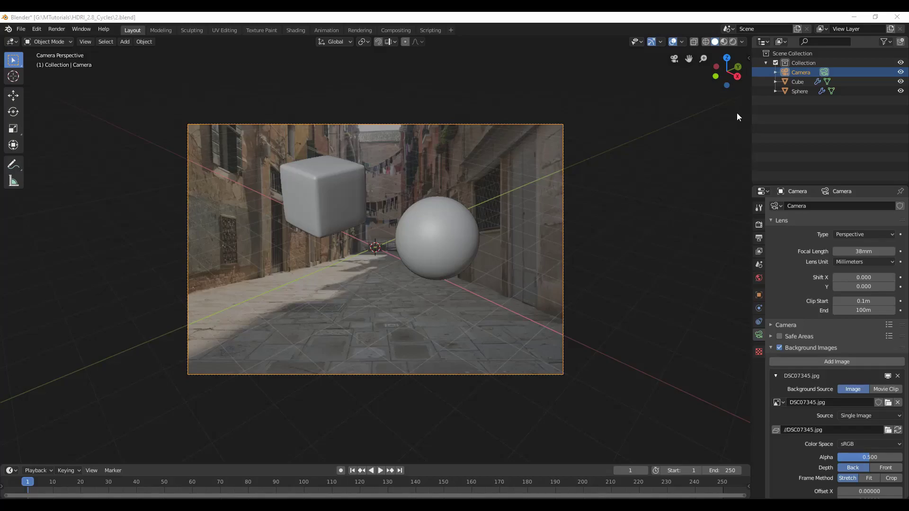
Step: Show the 3D view's View settings in the sidebar and turn on Lock Camera to View
right_click(700, 112)
key(n)
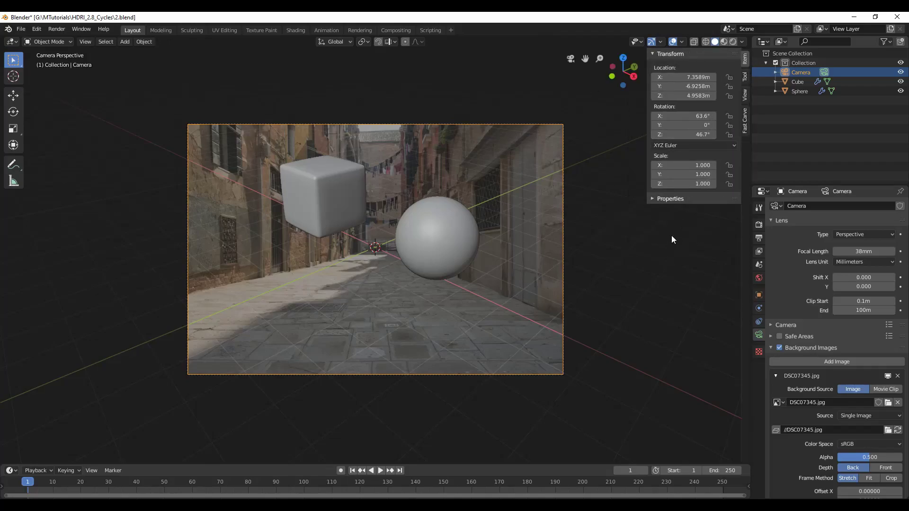
click(745, 95)
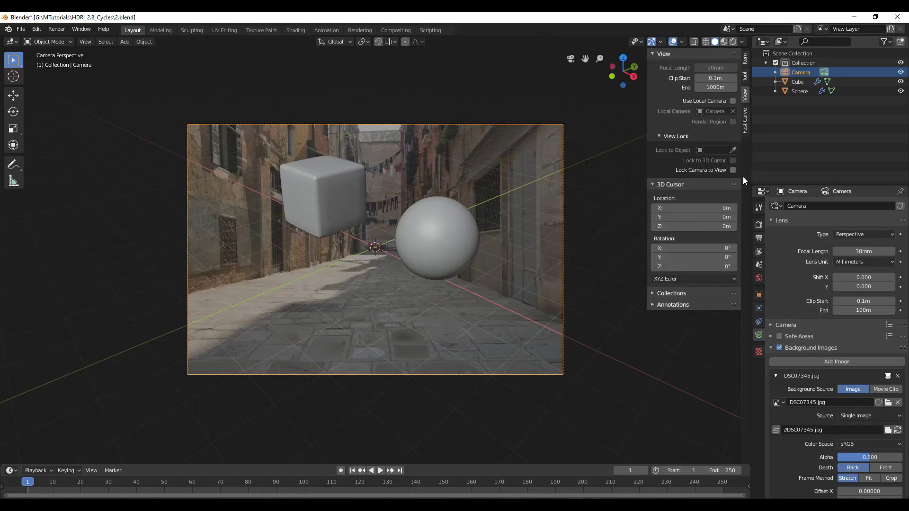
click(732, 170)
Step: Reposition the camera so the cube and sphere stand on the alley pavement in matching perspective, and turn off Lock Camera to View
middle_drag(450, 321, 444, 342)
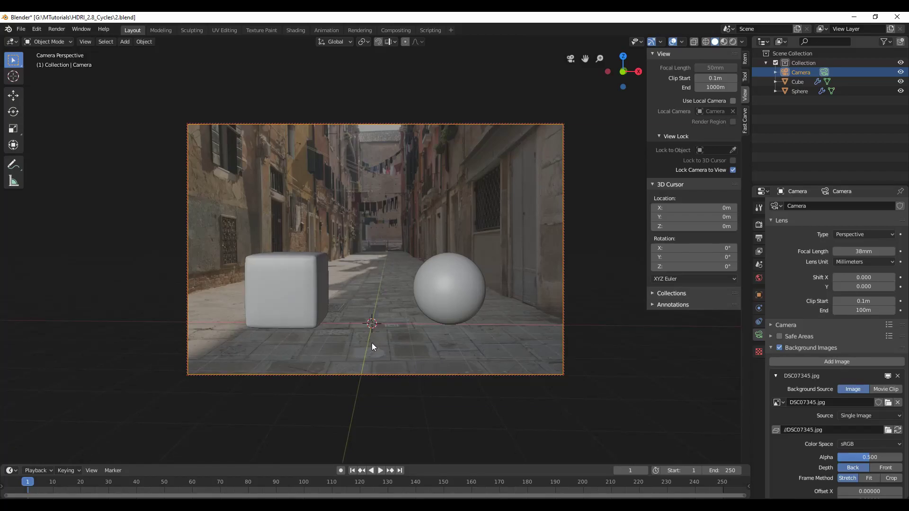
middle_drag(388, 338, 419, 323)
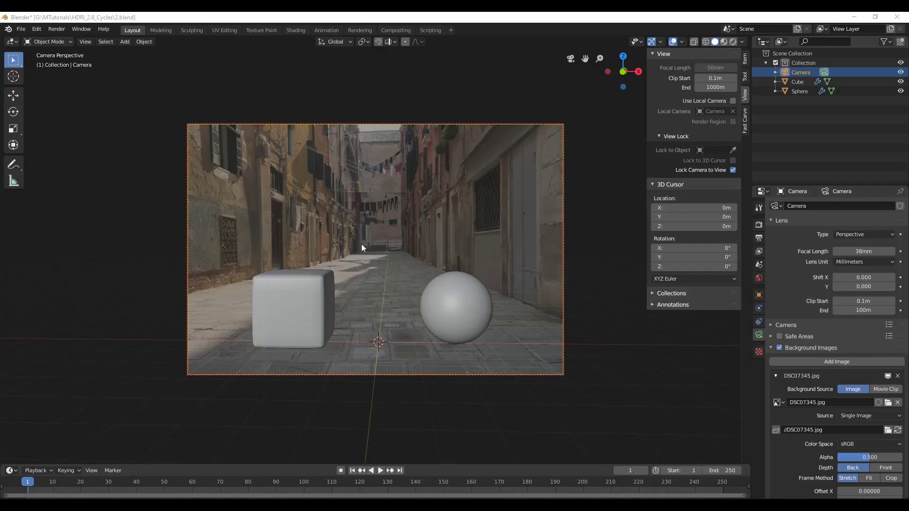
click(733, 170)
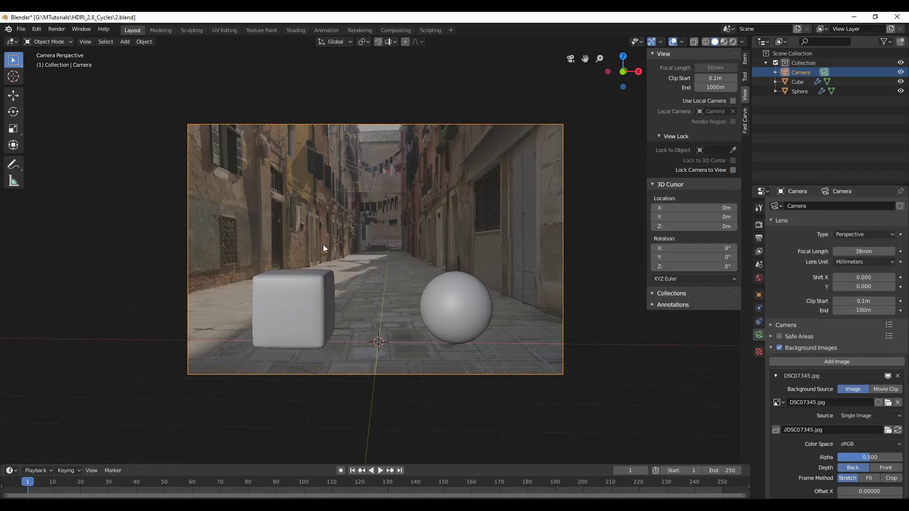
Step: Add a ground plane beneath the cube and sphere and scale it up about 10.8 times
key(shift+a)
mouse_move(323, 244)
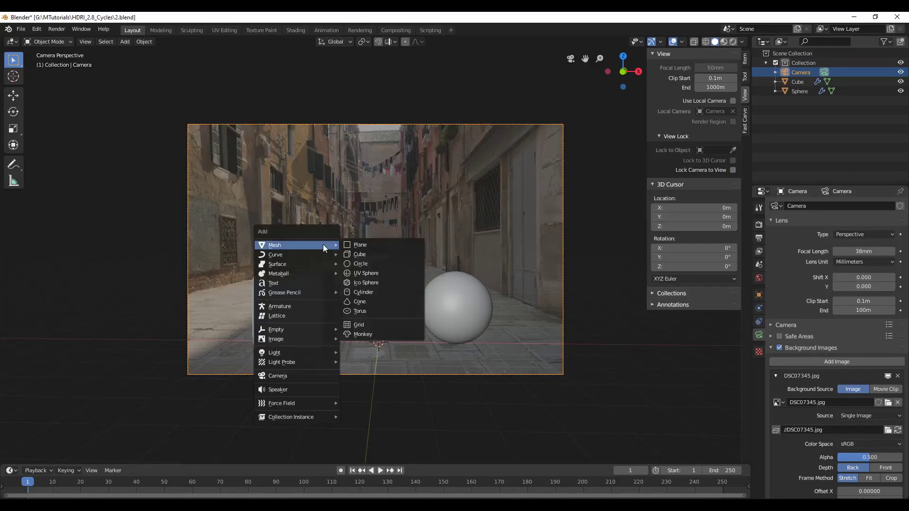
click(370, 249)
key(s)
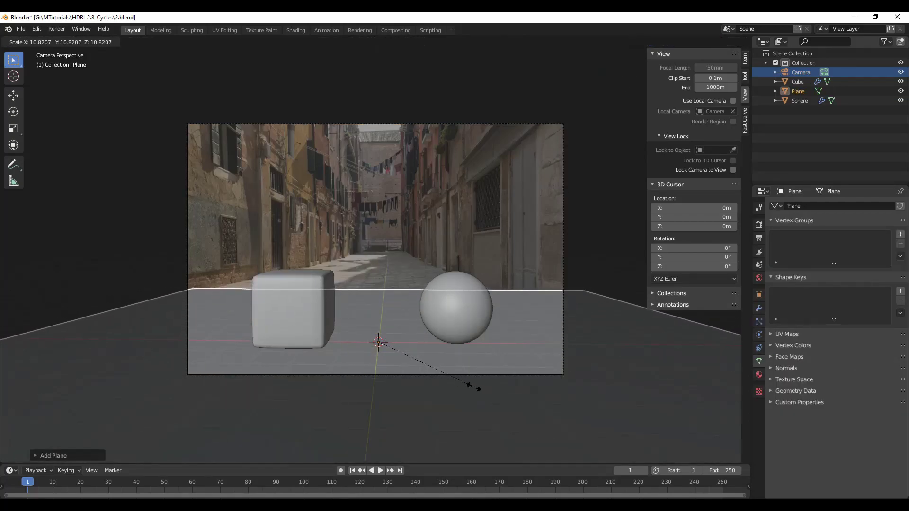
click(474, 387)
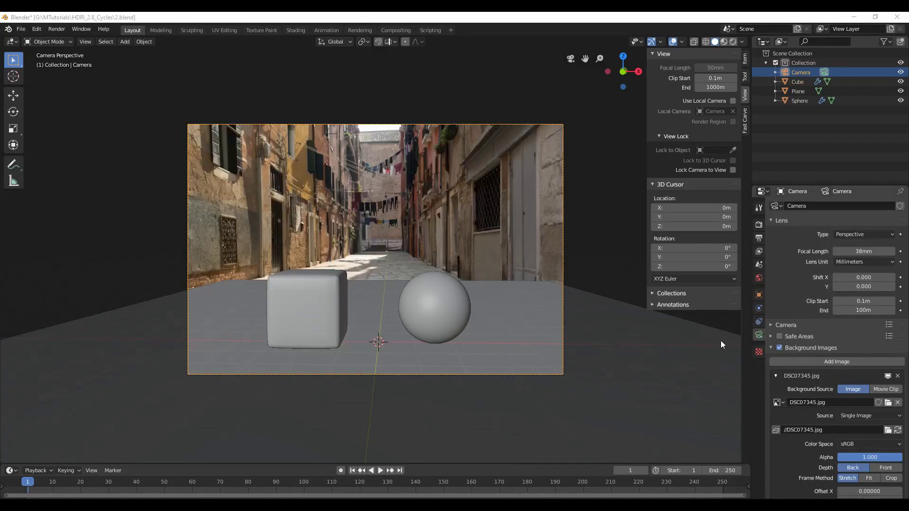
Step: Switch to the Shading workspace and add Texture Coordinate and Mapping nodes ahead of the world's Venetian Crossroads environment texture
click(299, 30)
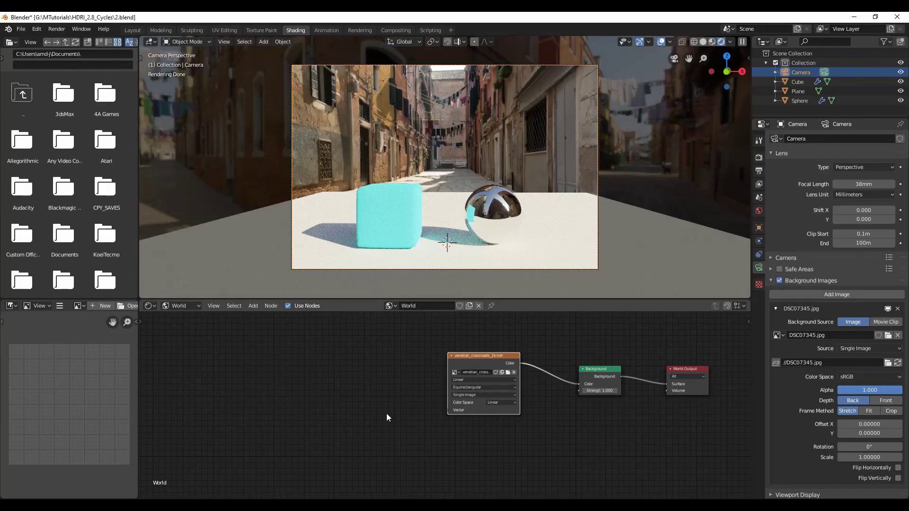
key(ctrl+t)
key(g)
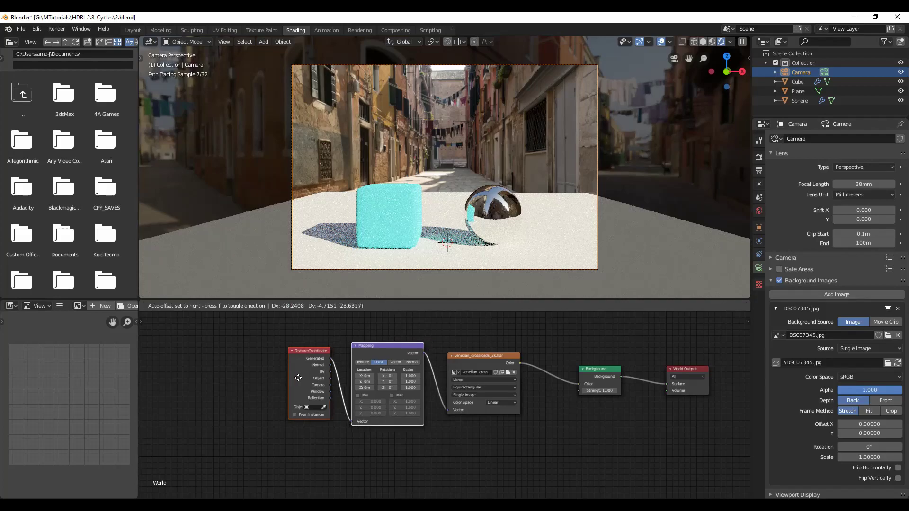
click(295, 376)
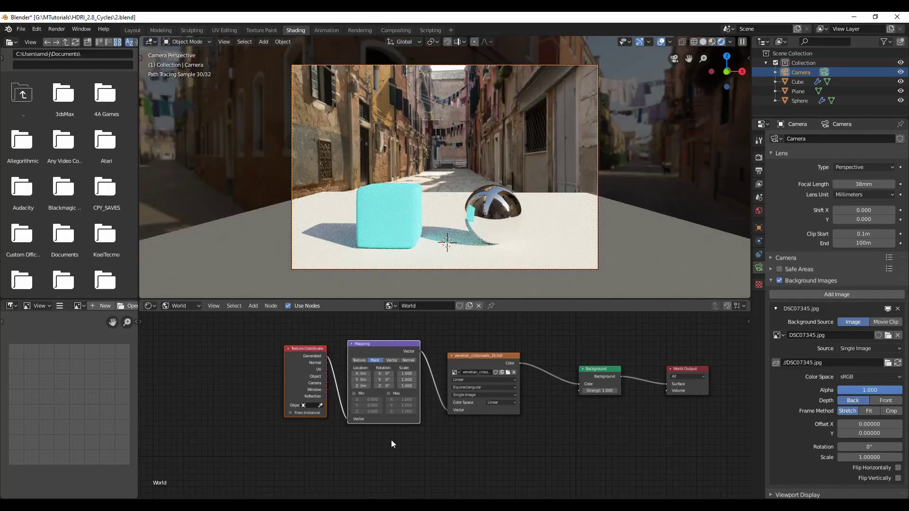
click(404, 439)
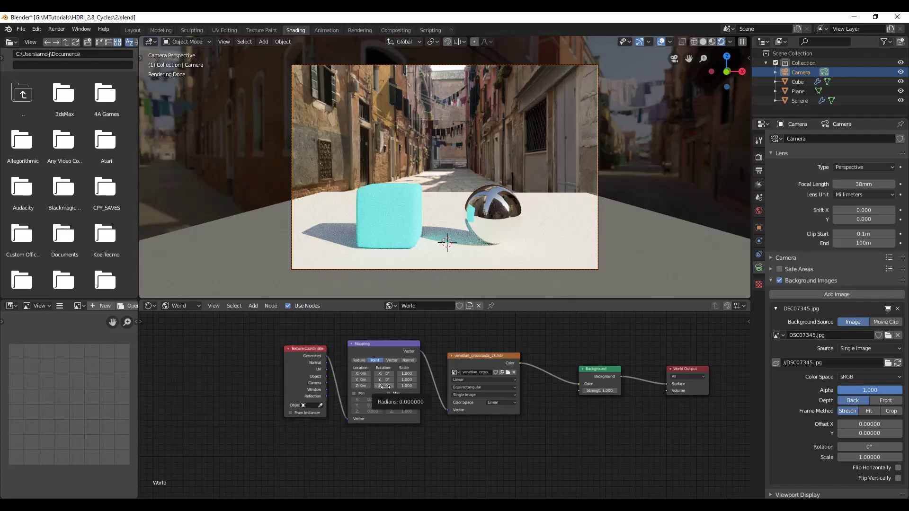
Step: Rotate the HDRI mapping around Z to line up with the backplate, comparing with the background image's alpha at 0, and restore alpha to 1
drag(385, 387, 521, 387)
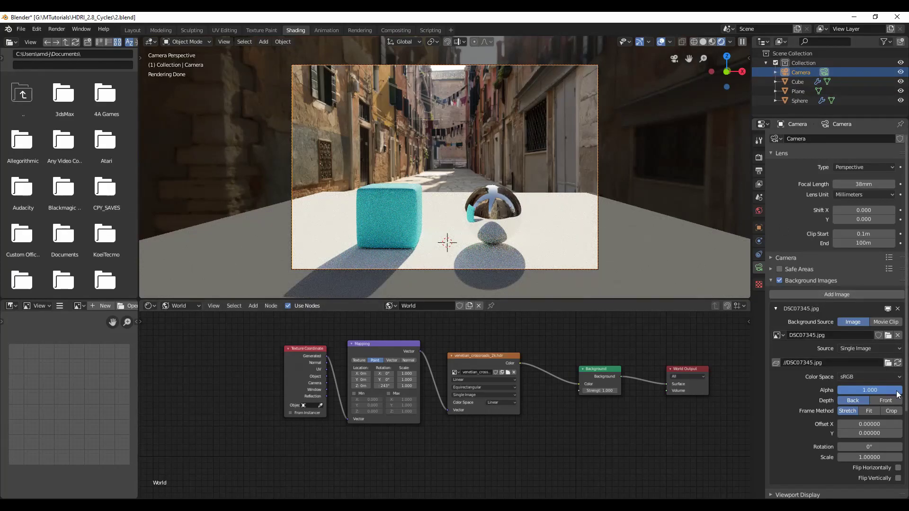
drag(900, 394, 837, 393)
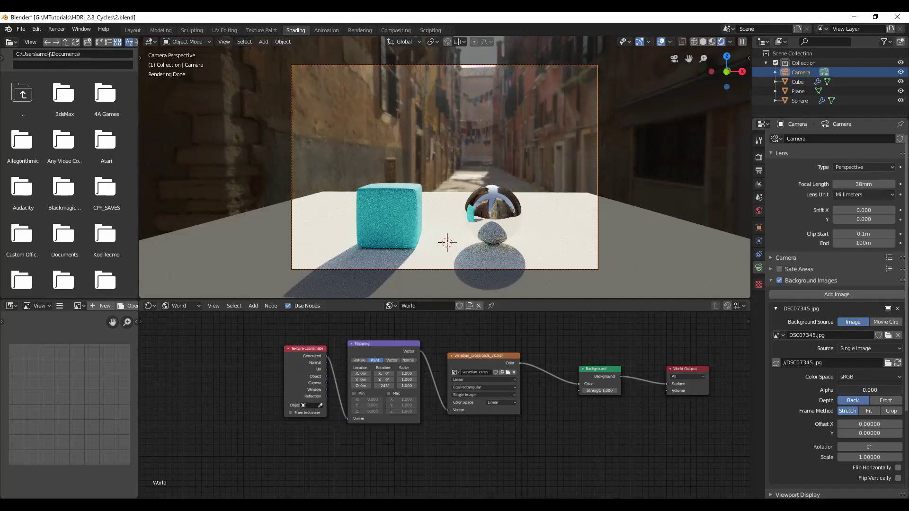
drag(384, 386, 382, 386)
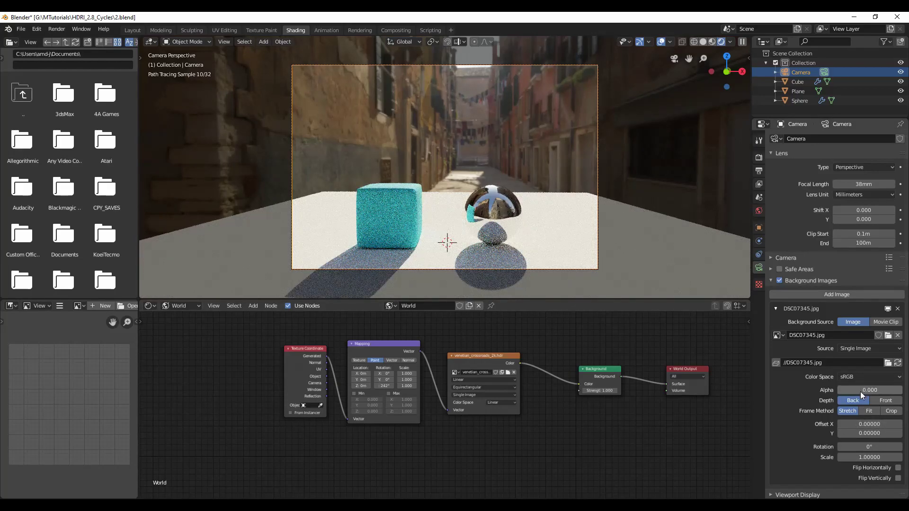
drag(870, 391, 907, 391)
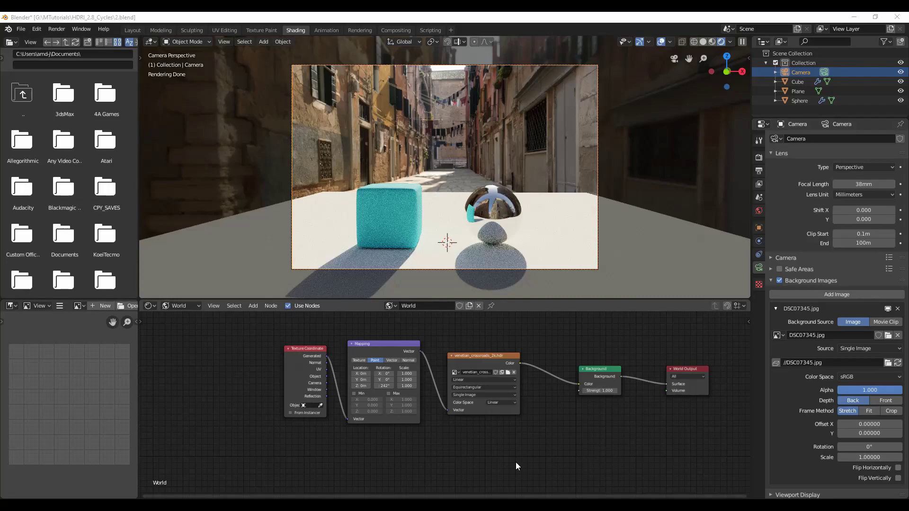
drag(887, 393, 908, 393)
Step: Select the ground plane and rename the object ShadowCatcher
click(554, 203)
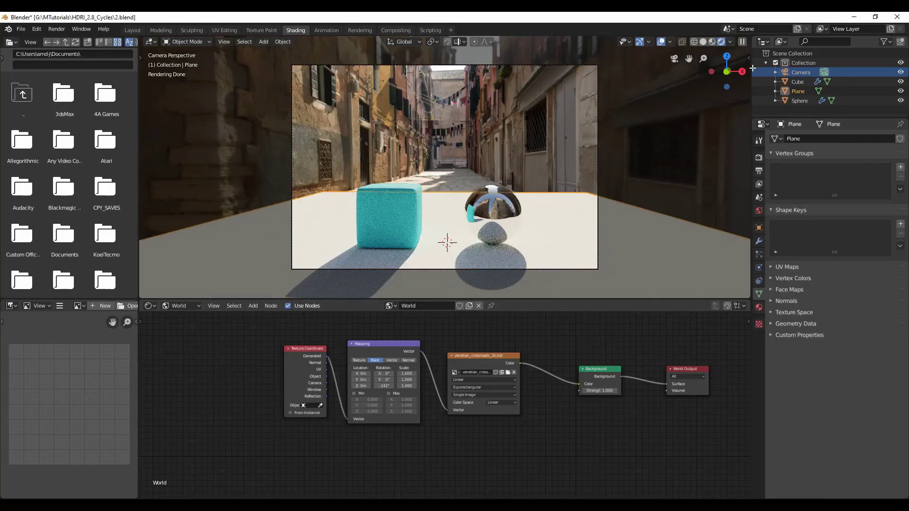
double_click(798, 92)
text(ShadowCatcher)
key(Return)
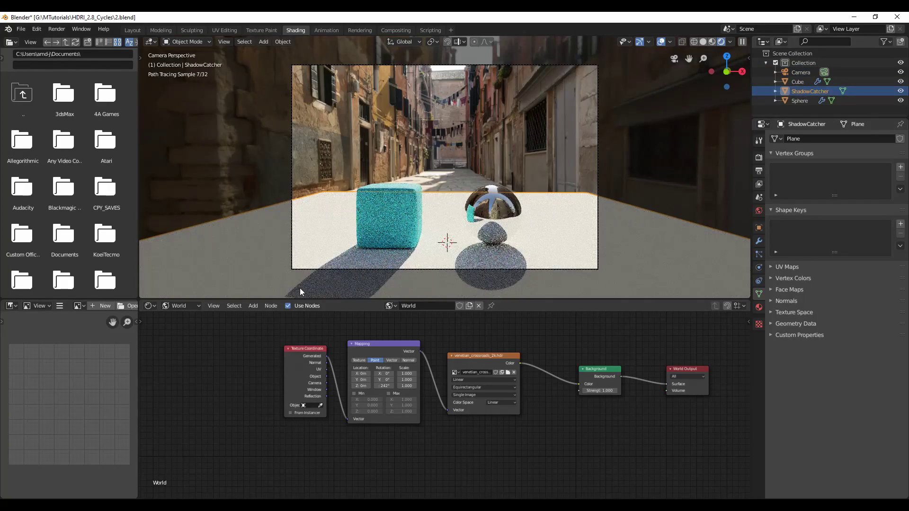
Step: Show the object shader nodes and create a new material named ShadowCatcher for the ground plane
click(184, 307)
click(186, 316)
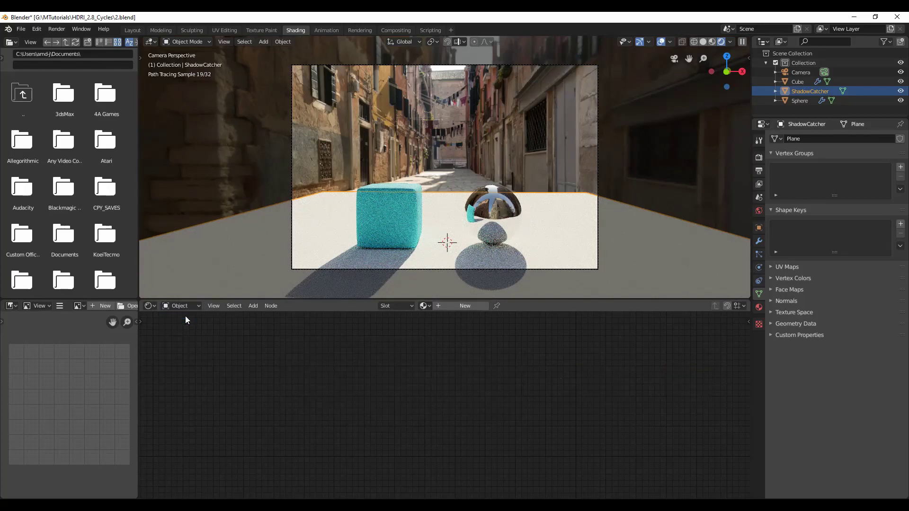
click(458, 306)
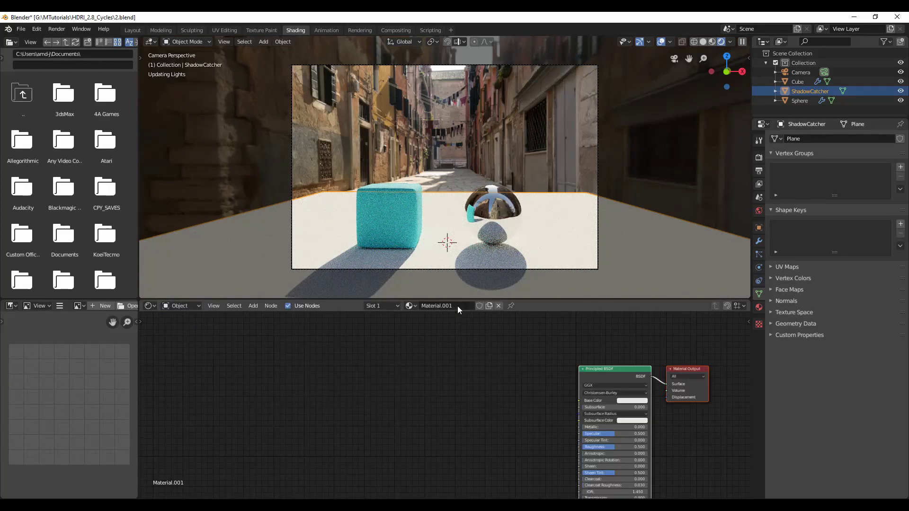
click(425, 307)
text(Shadw)
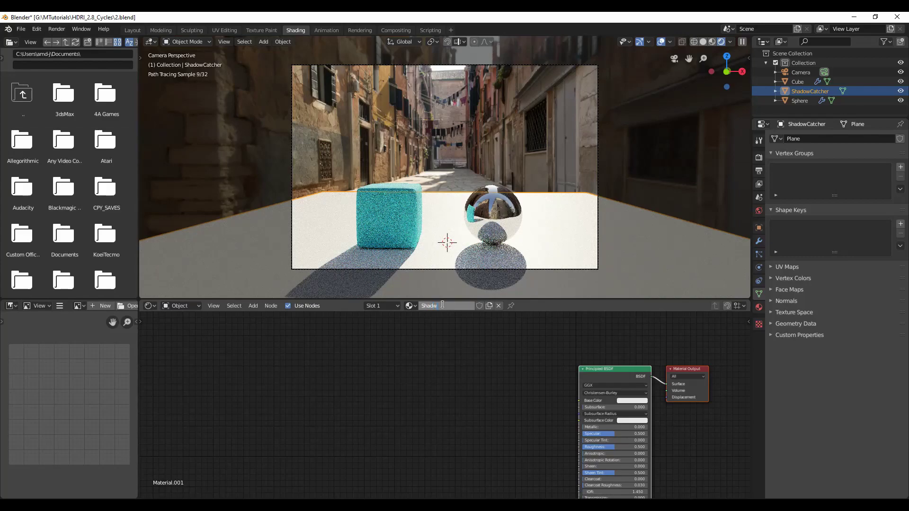
text(o)
key(BackSpace)
key(BackSpace)
text(owCatcher)
key(Return)
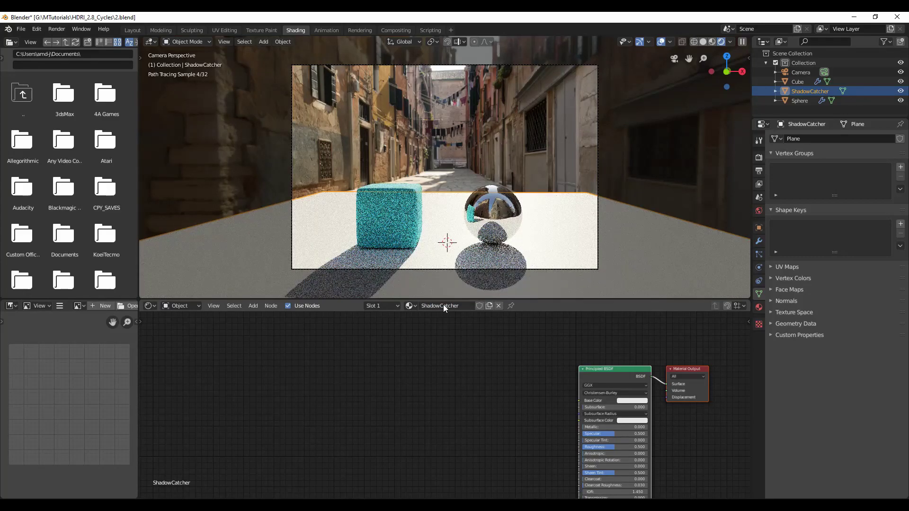
Step: Replace the material's Principled BSDF with a Diffuse BSDF connected to the Material Output's Surface
middle_drag(541, 438, 477, 407)
click(544, 354)
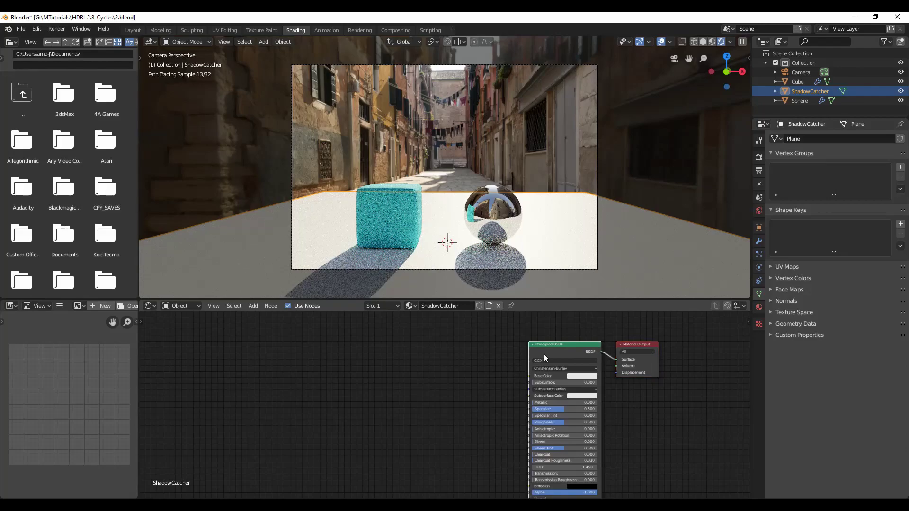
key(x)
key(shift+a)
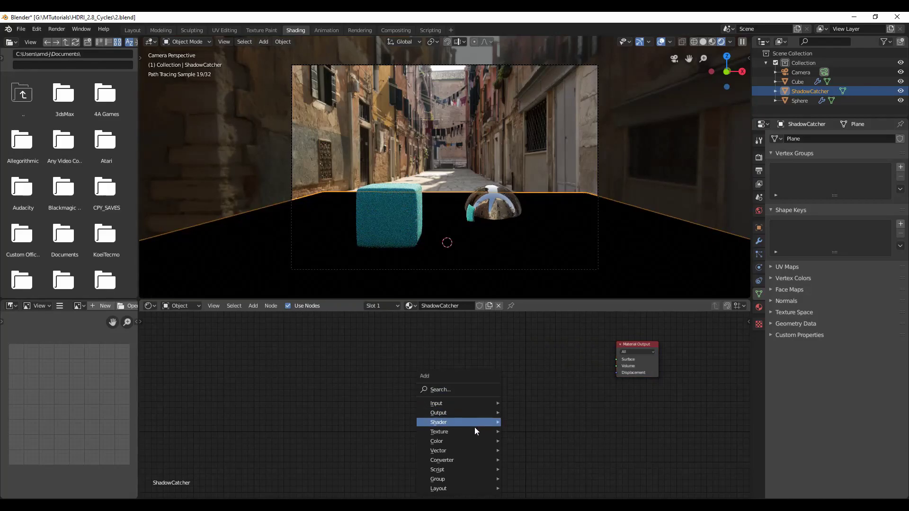
mouse_move(468, 421)
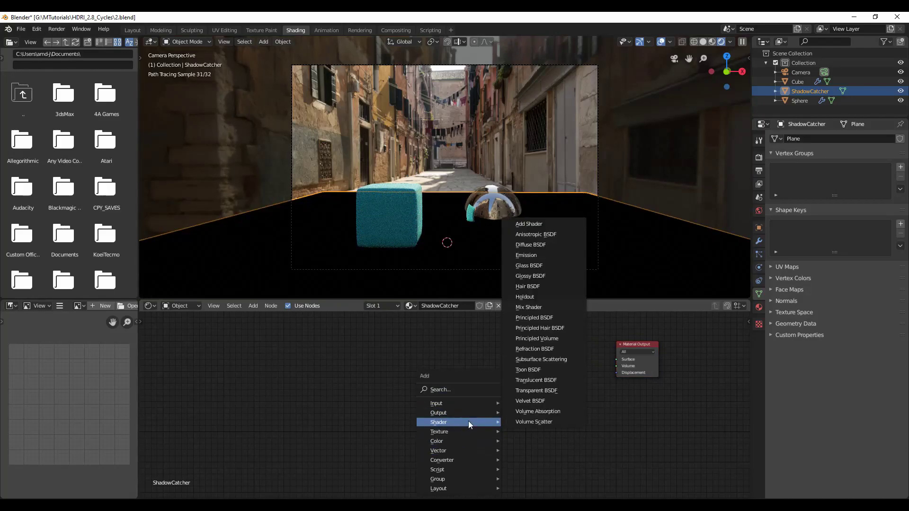
click(543, 246)
click(517, 353)
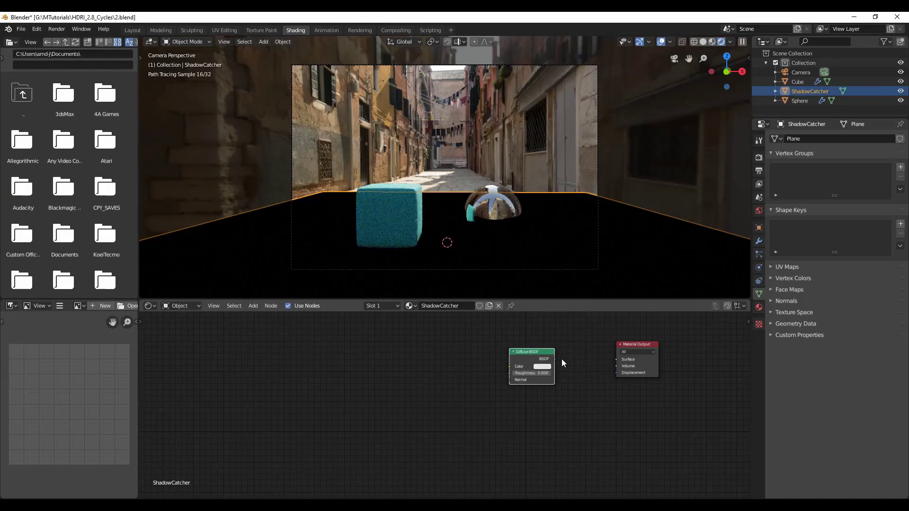
drag(555, 360, 616, 359)
drag(525, 357, 521, 369)
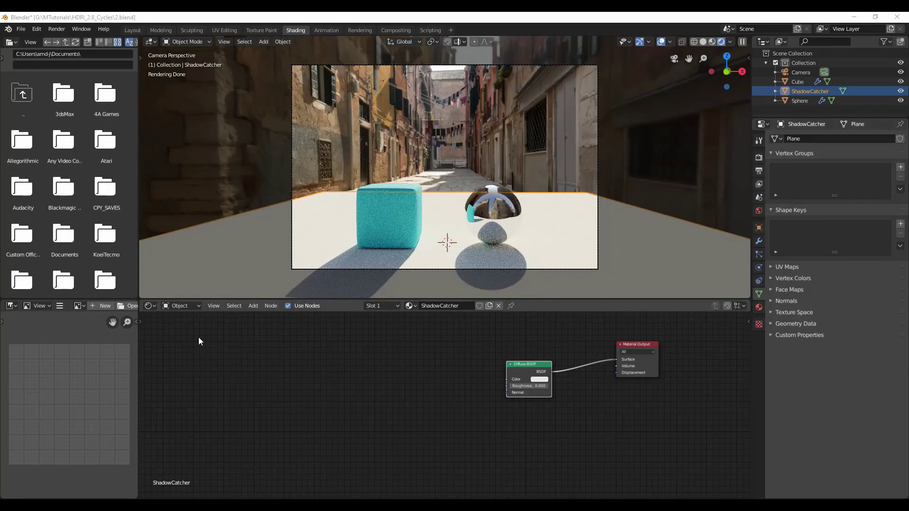
Step: Copy the world's Texture Coordinate, Mapping and environment texture nodes into the ShadowCatcher material and link the texture's colour to the Diffuse BSDF
click(179, 306)
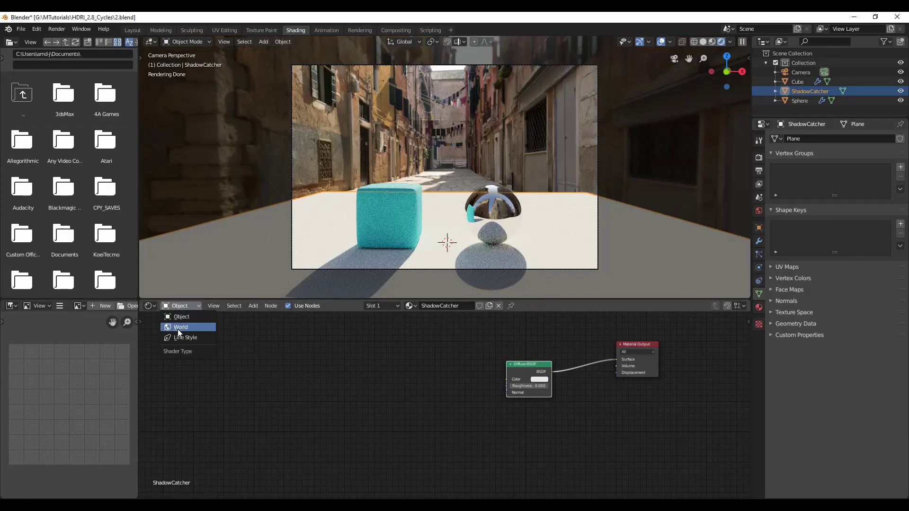
click(179, 330)
drag(412, 419, 217, 320)
click(192, 306)
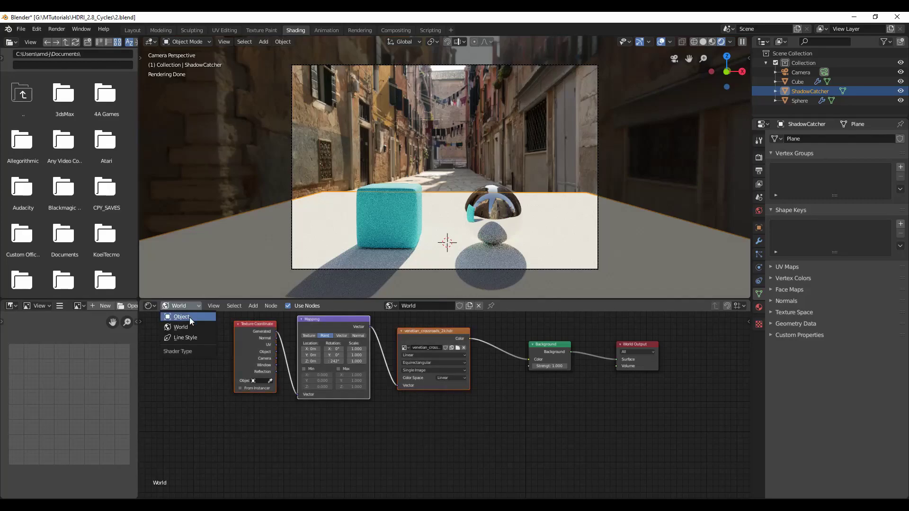
click(190, 317)
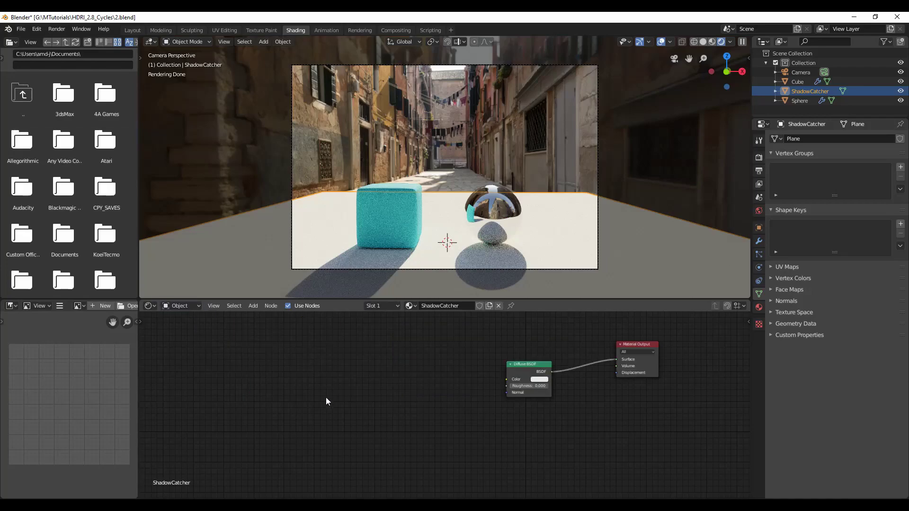
key(ctrl+v)
drag(470, 339, 506, 382)
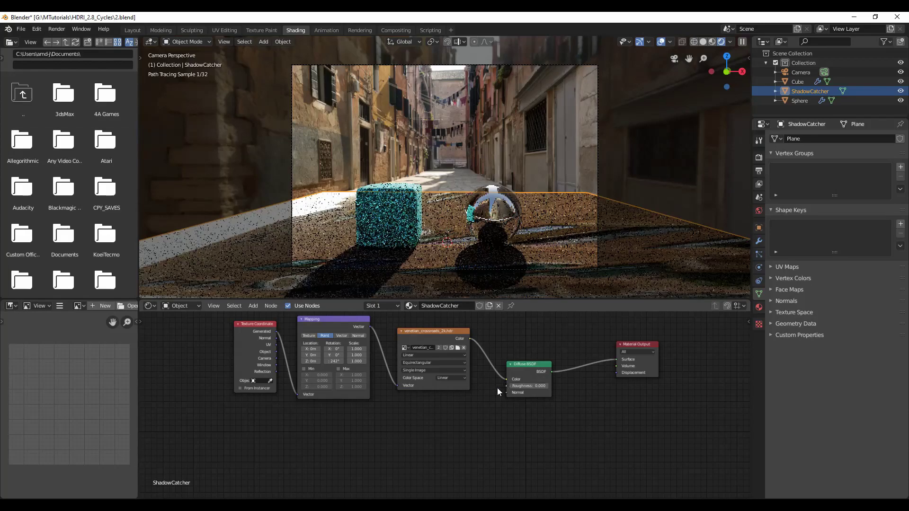
Step: Set the material Mapping node's Z scale to -1 and feed its vector from the Texture Coordinate's Reflection output
click(356, 361)
text(1.0)
text(-)
text(1)
key(Return)
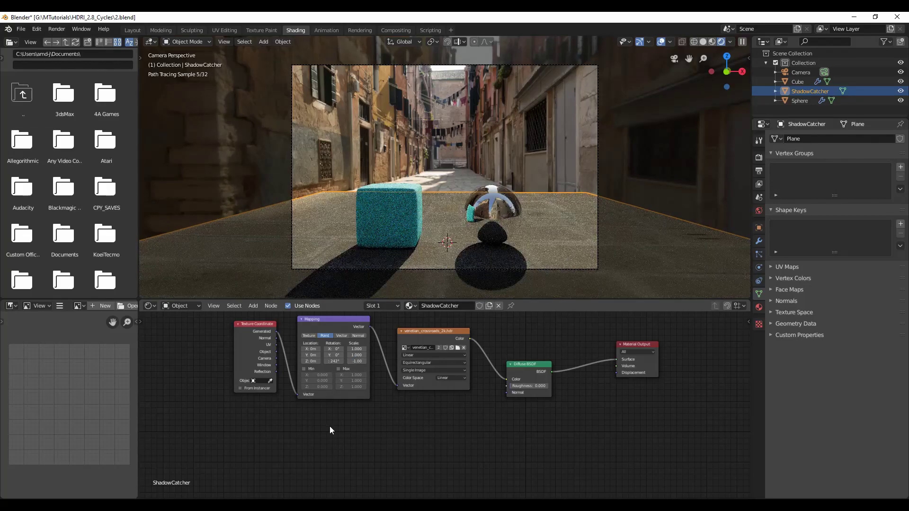
click(277, 371)
drag(292, 391, 297, 393)
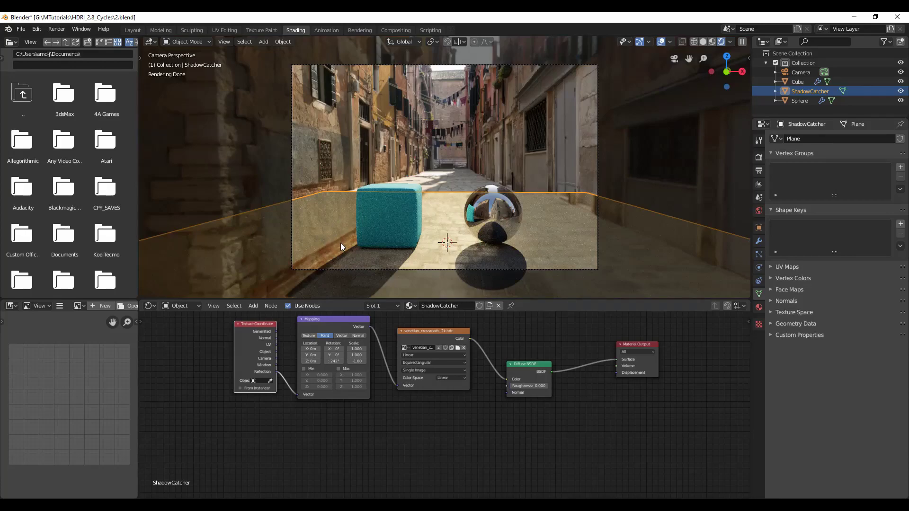
Step: Rearrange the ShadowCatcher nodes, leaving more room between the environment texture and the Diffuse BSDF
key(g)
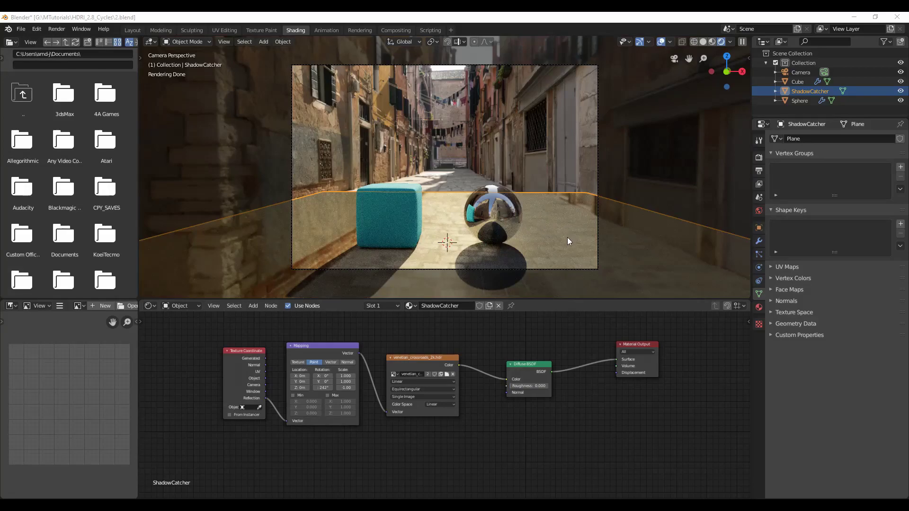
click(537, 375)
drag(536, 373, 555, 376)
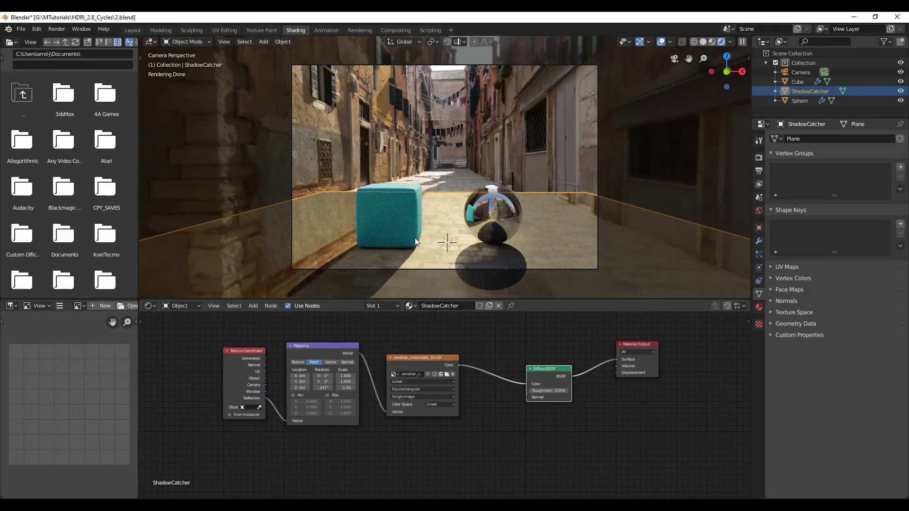
Step: Show the world shader nodes and space the environment texture group farther from the Background and World Output nodes
click(178, 305)
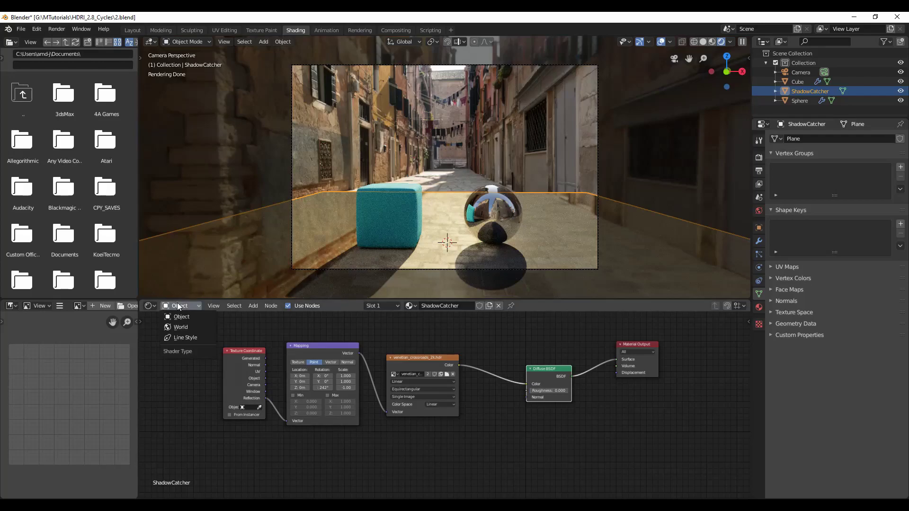
click(178, 327)
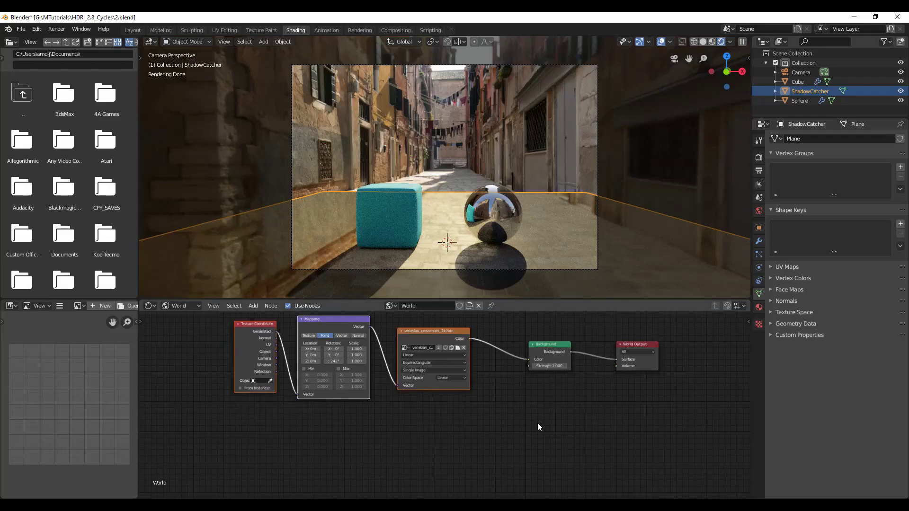
drag(546, 349, 583, 348)
drag(417, 341, 409, 345)
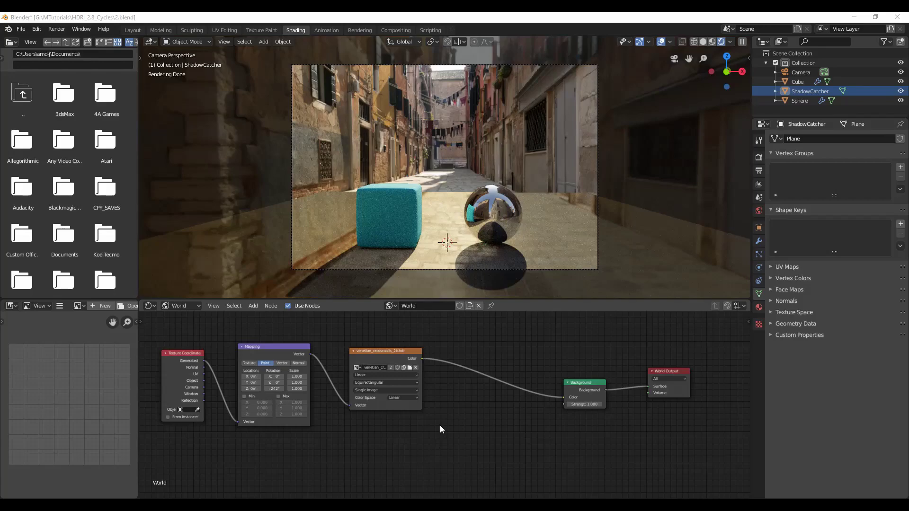
Step: Switch to Chrome and view the meshlogic article on correct exposure of HDRI environments
mouse_move(137, 505)
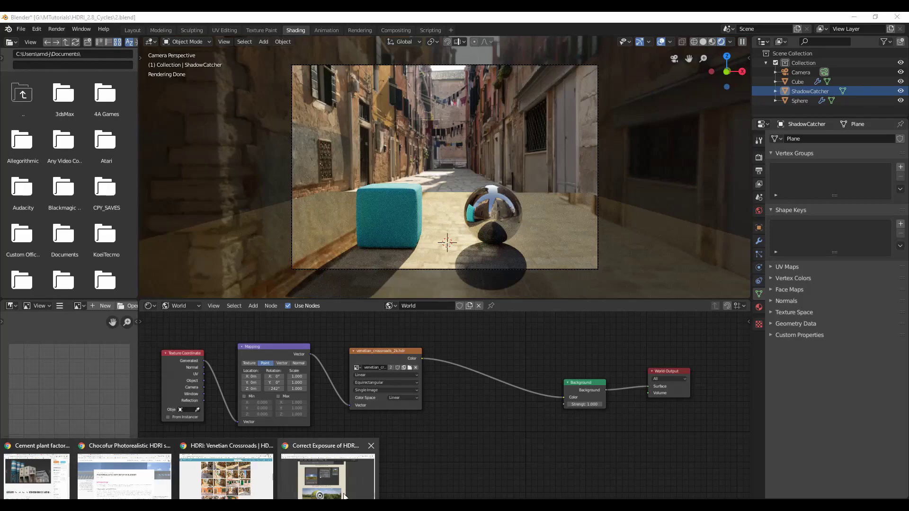
click(327, 476)
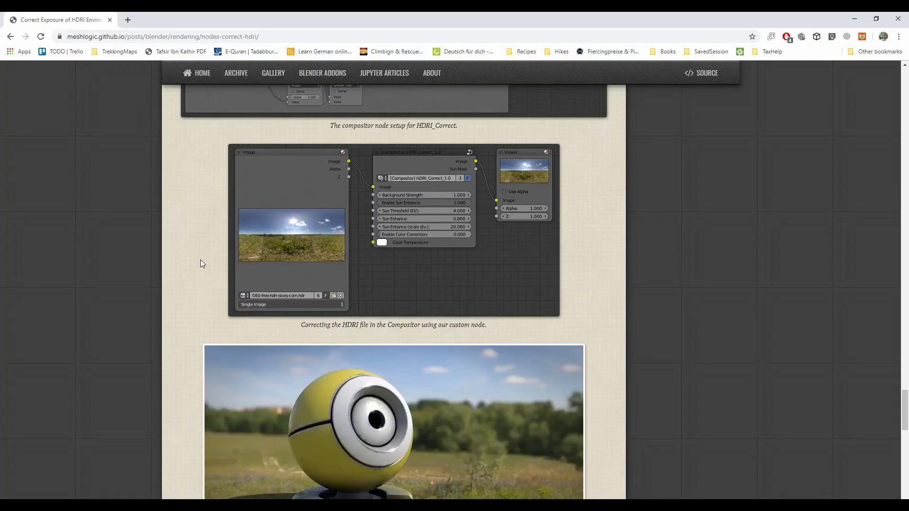
Step: Review the article's sections on the shadow catcher plane, the world shader correction setup and the compositor method, down to the references
scroll(229, 350, up, 20)
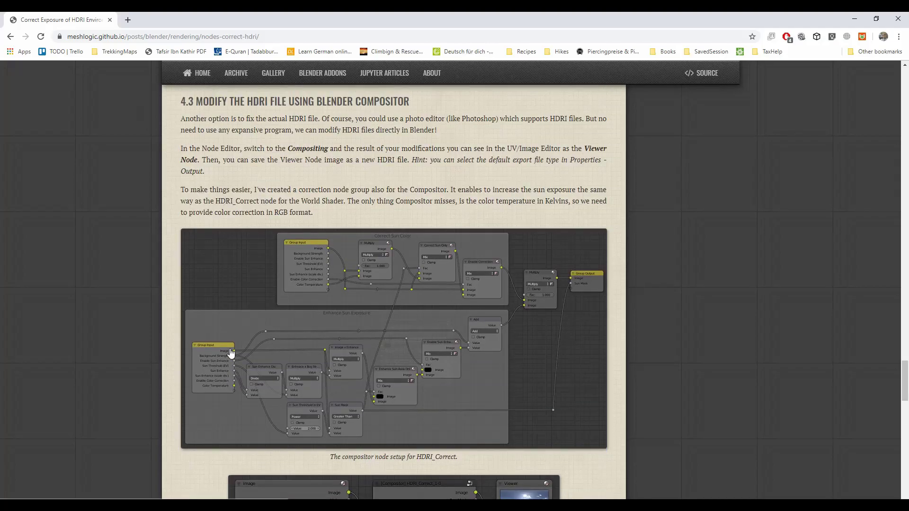
scroll(230, 351, up, 20)
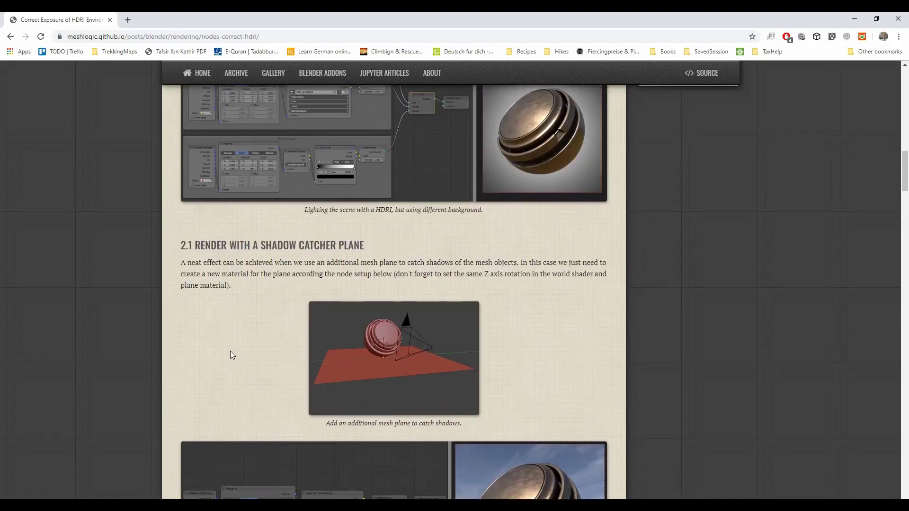
scroll(230, 351, up, 1)
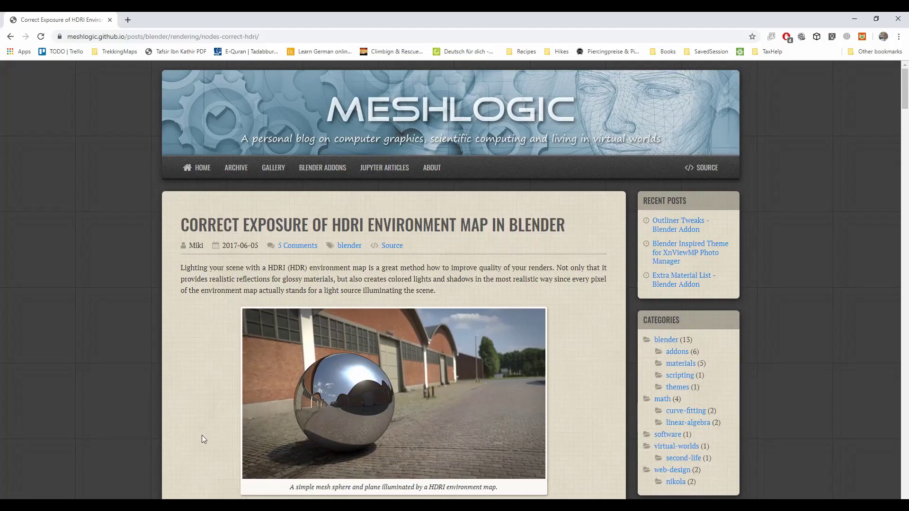
scroll(202, 436, down, 12)
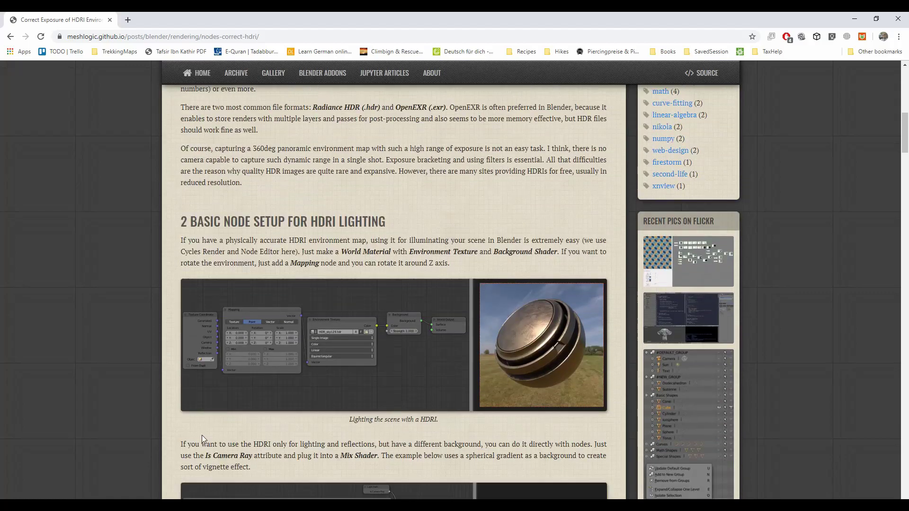
scroll(202, 436, down, 15)
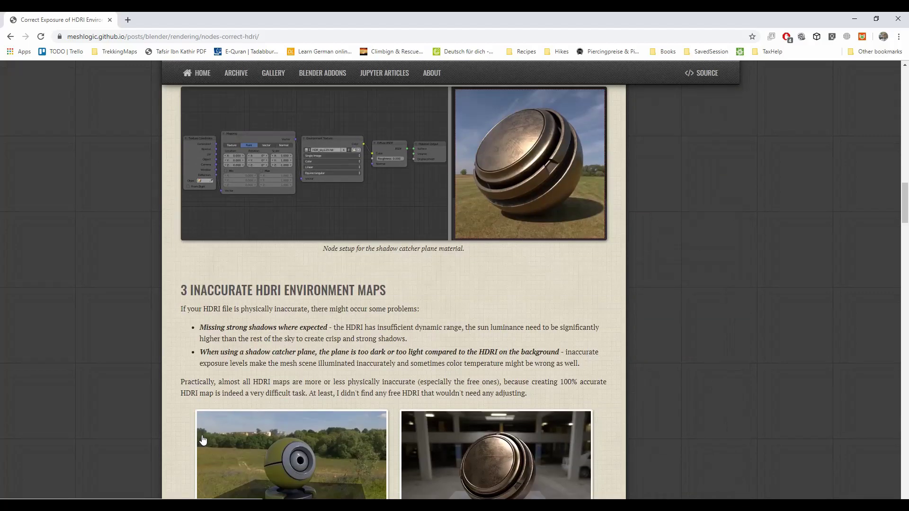
scroll(202, 441, down, 5)
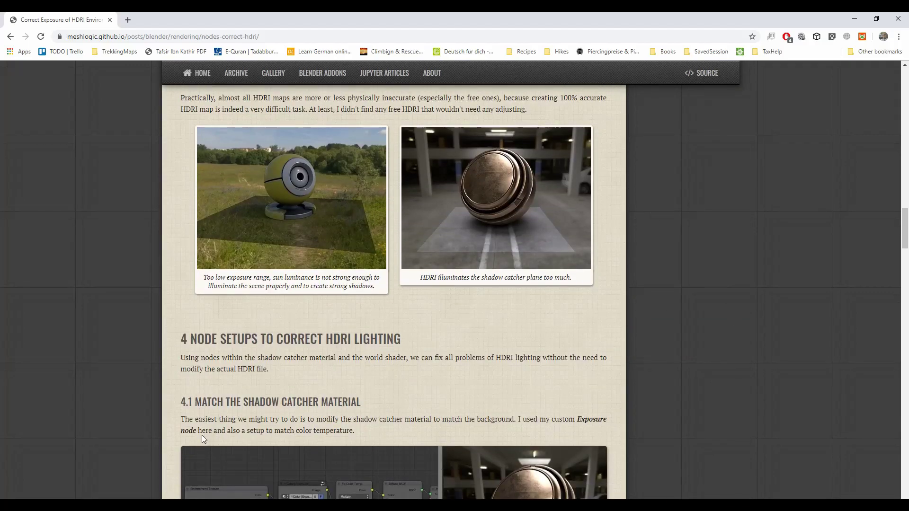
scroll(201, 436, down, 14)
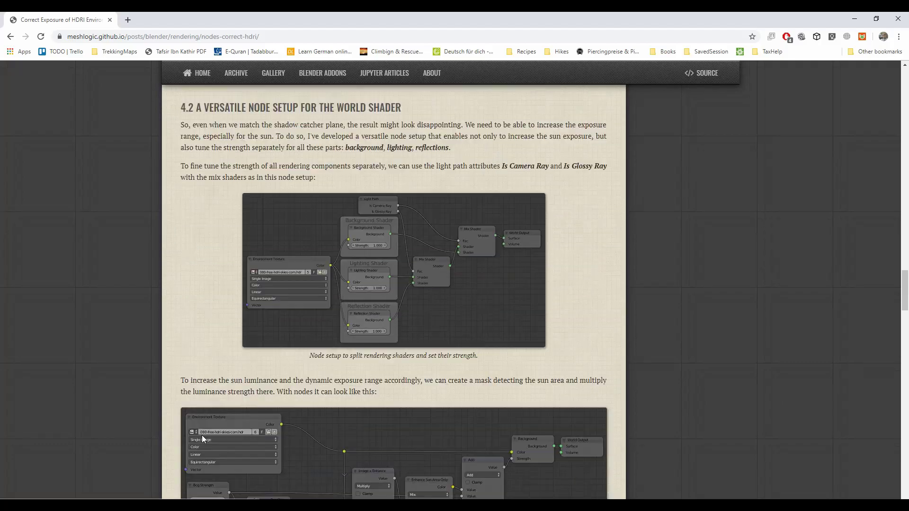
scroll(201, 435, down, 12)
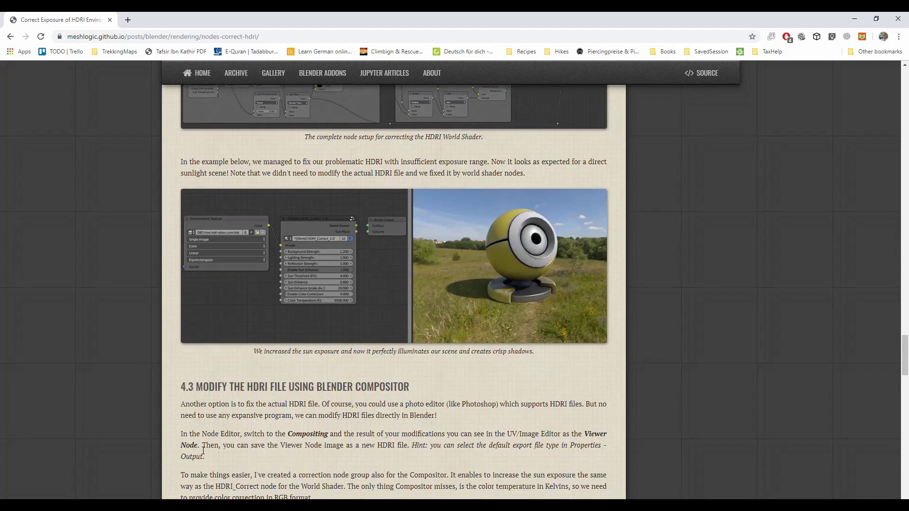
scroll(220, 406, down, 10)
scroll(220, 406, down, 6)
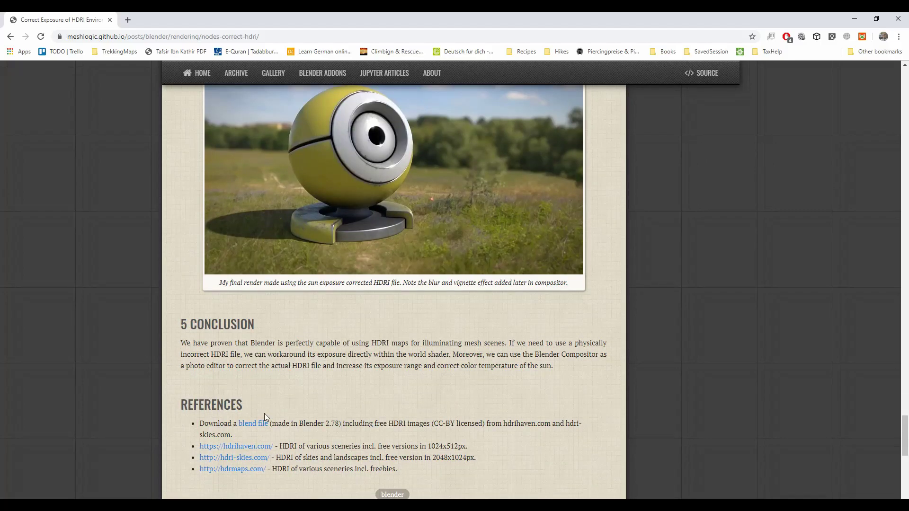
Step: Switch back to Blender and add the [World] HDRI_Correct_1-0 group to the world shader, making room before the Background and World Output nodes
click(856, 20)
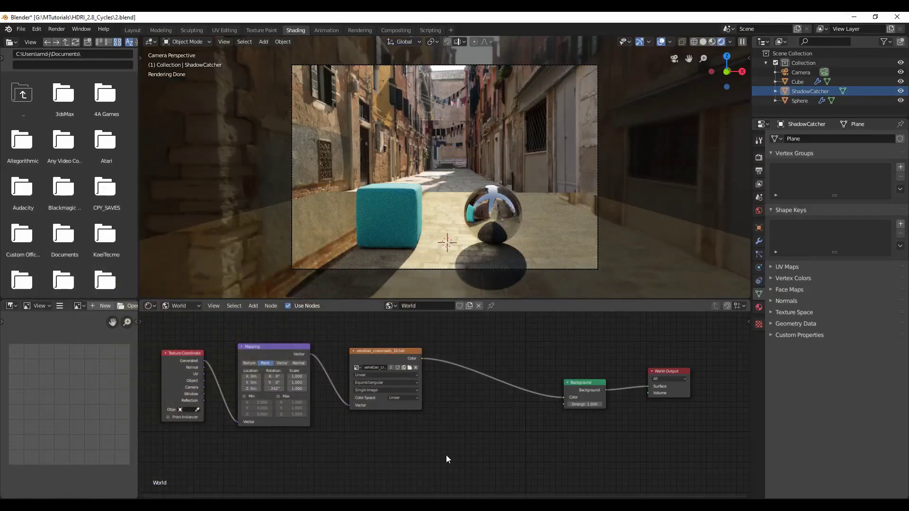
key(shift+a)
mouse_move(437, 449)
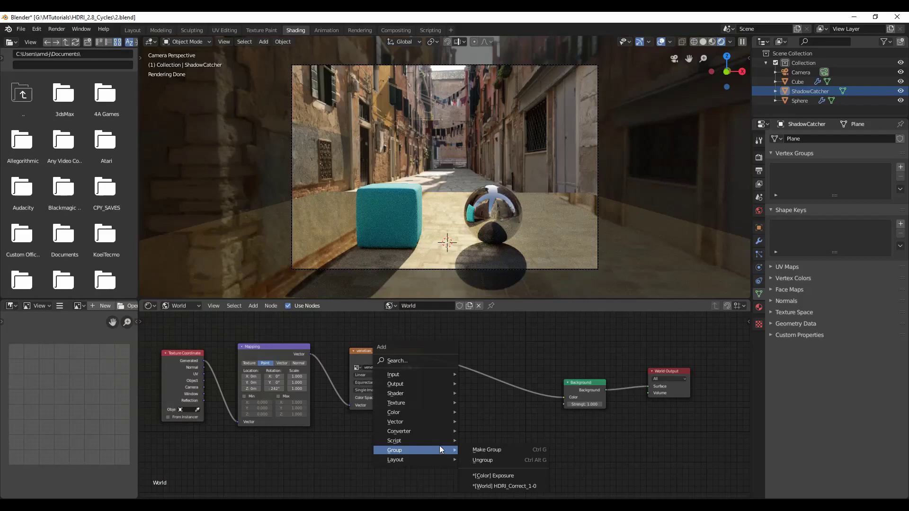
click(510, 487)
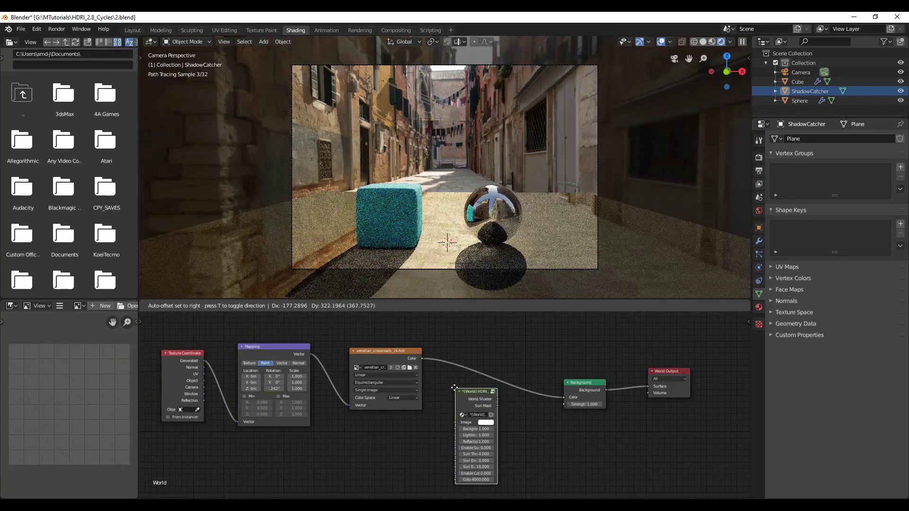
drag(496, 451, 549, 452)
drag(576, 394, 598, 391)
drag(674, 387, 700, 392)
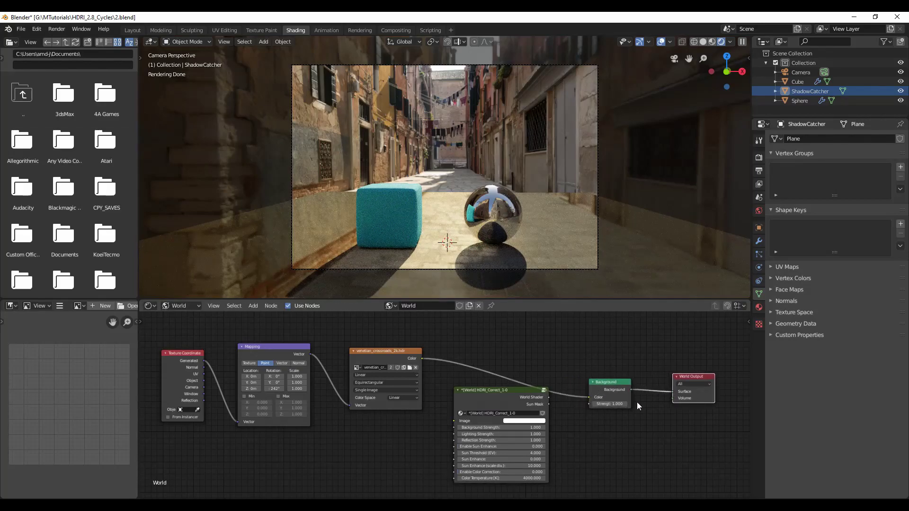
drag(490, 402, 496, 394)
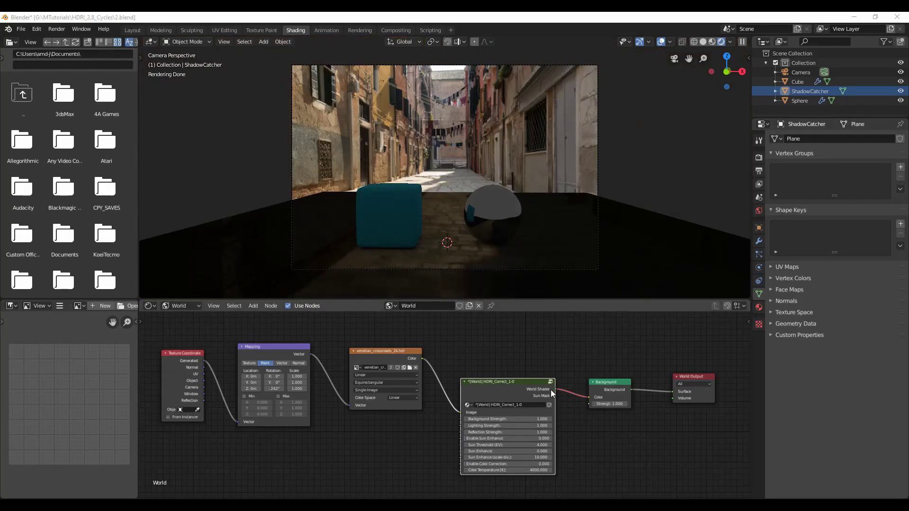
Step: Connect the HDRI correction group's World Shader output to the World Output surface and delete the Background node
drag(554, 389, 672, 392)
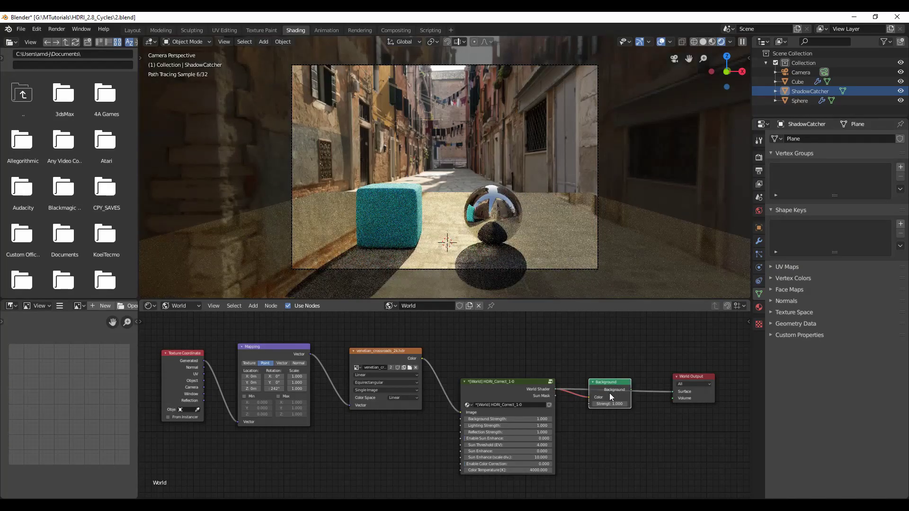
click(610, 393)
key(x)
drag(488, 390, 498, 350)
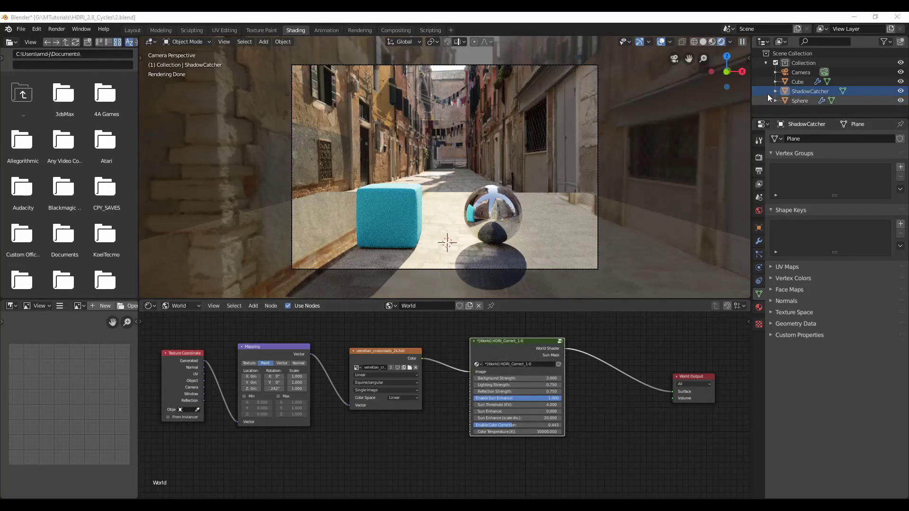
Step: Turn off the camera's background images and show the material nodes of the ShadowCatcher plane
click(800, 73)
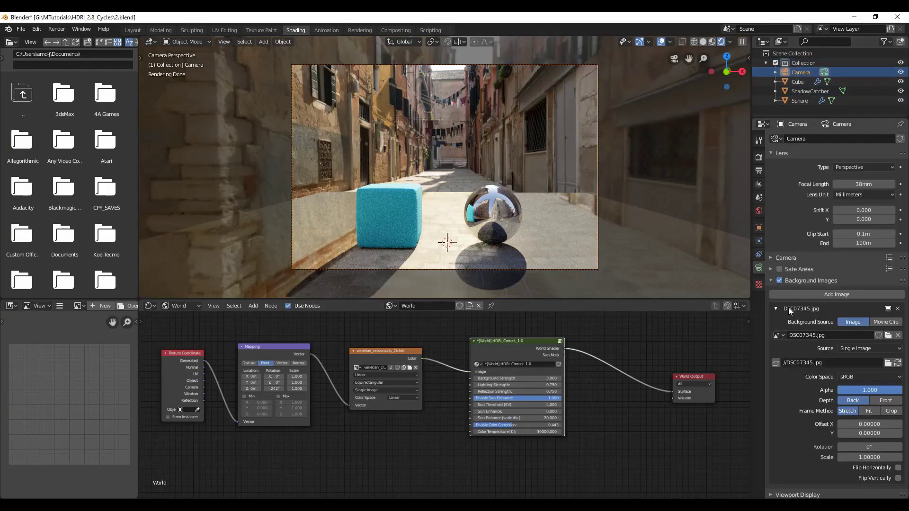
click(780, 281)
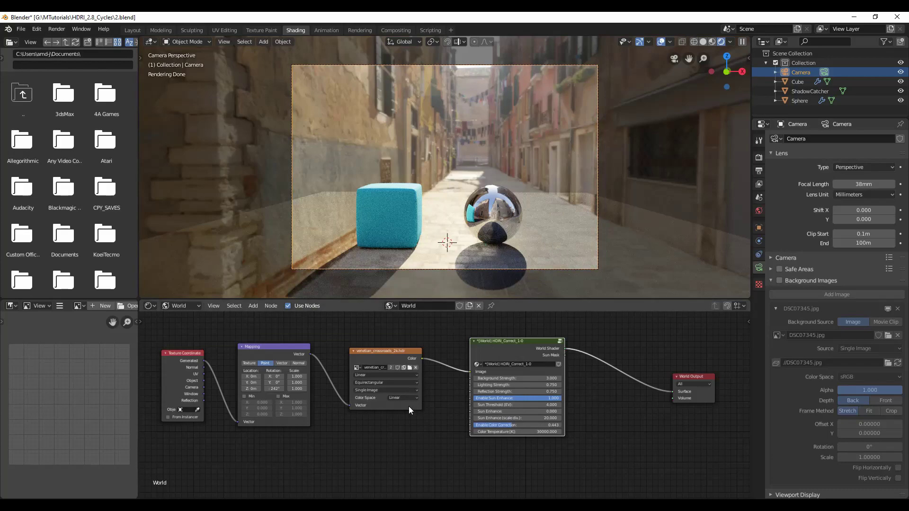
click(195, 306)
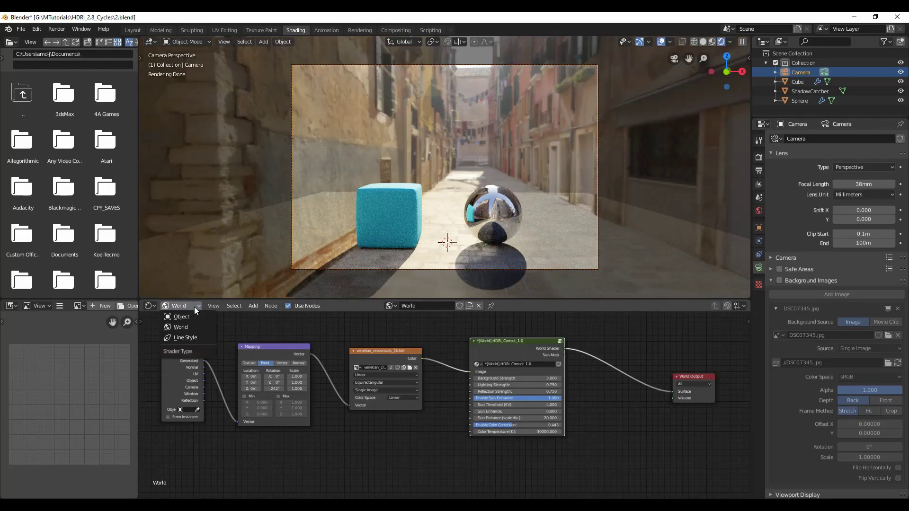
click(187, 317)
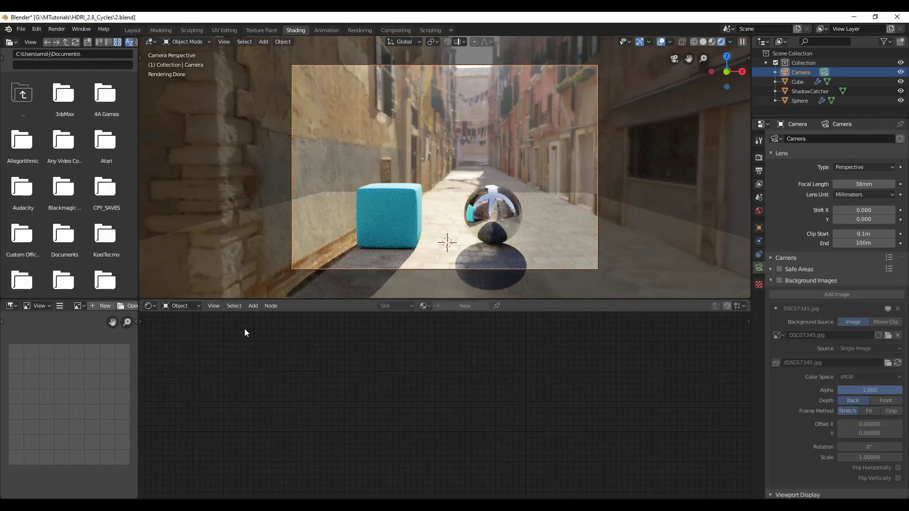
click(448, 239)
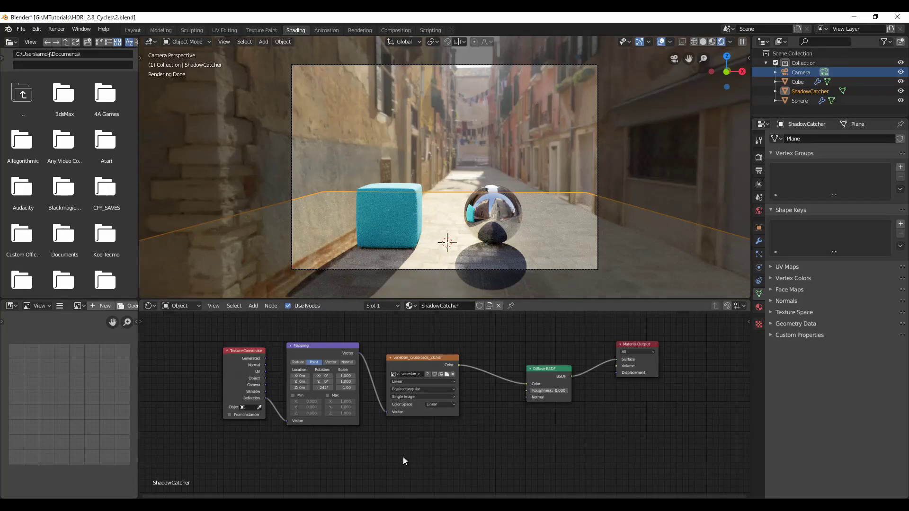
Step: Add the [Color] Exposure group beside the Diffuse BSDF and feed its Image input from the environment texture's color
key(shift+a)
mouse_move(403, 458)
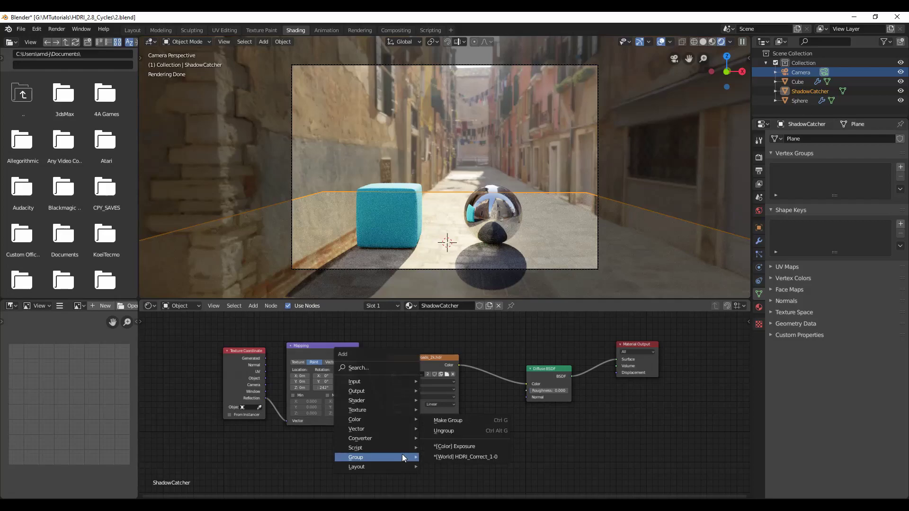
click(473, 447)
click(476, 392)
drag(550, 371, 582, 370)
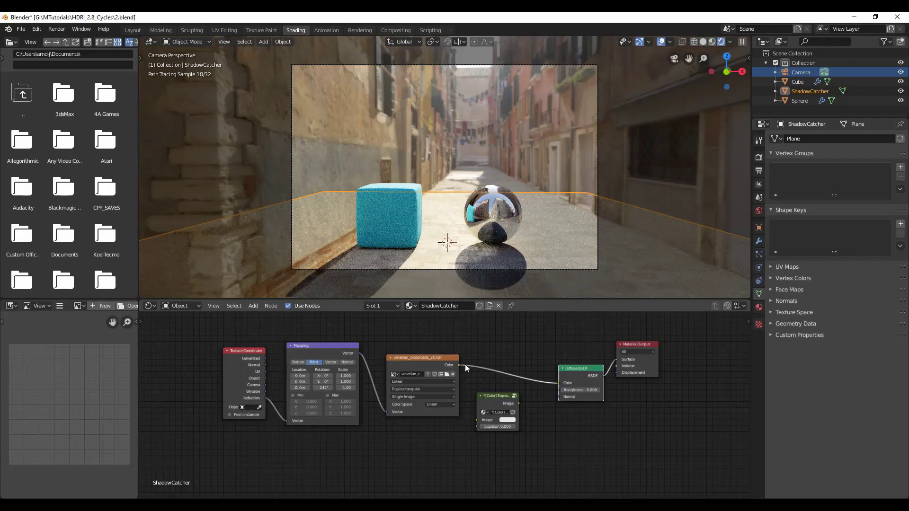
drag(460, 365, 477, 420)
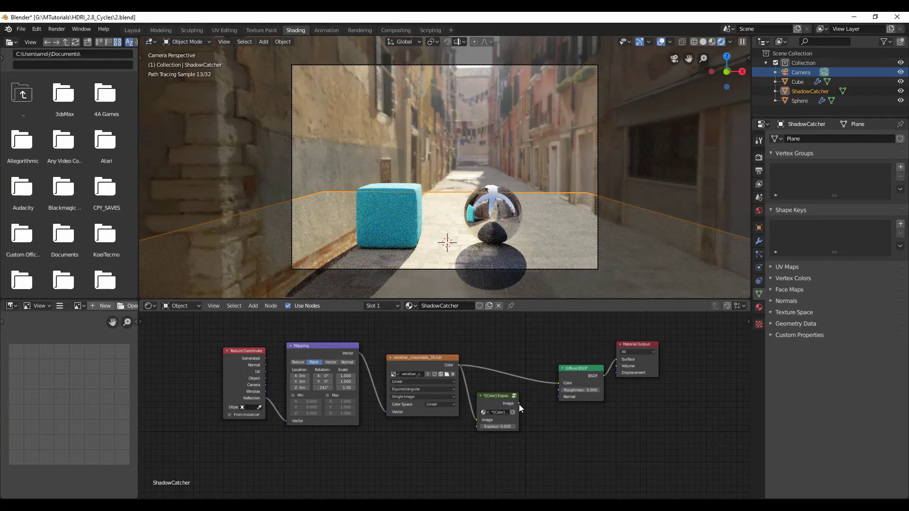
drag(507, 398, 508, 386)
Step: Add a Blackbody node below the Exposure group
click(493, 446)
key(shift+a)
click(466, 361)
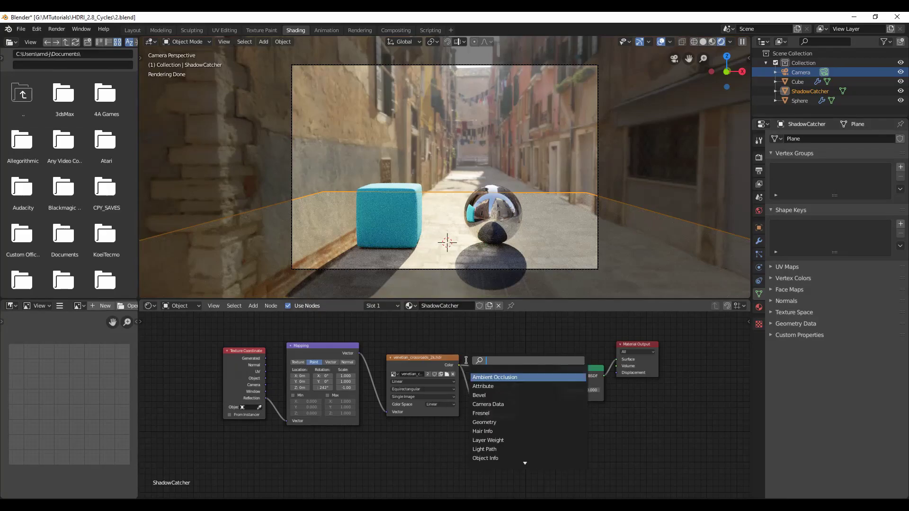
text(black)
key(Return)
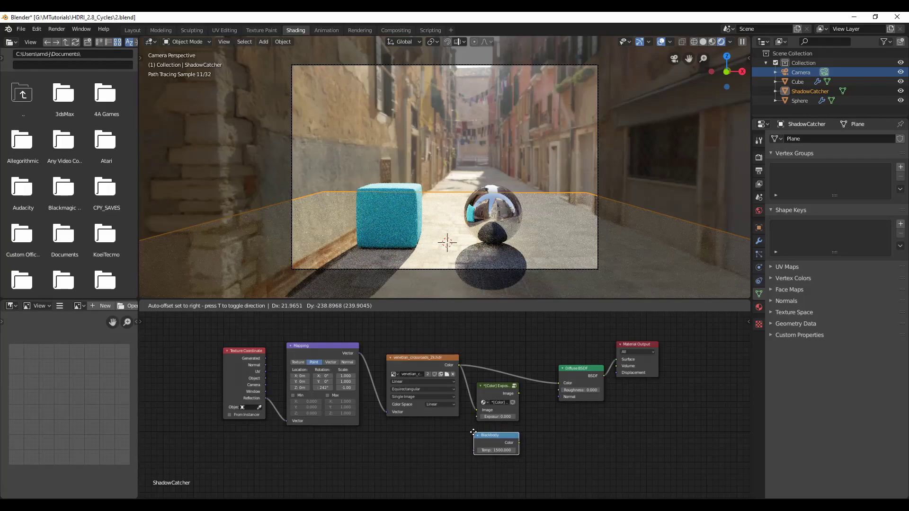
click(474, 432)
Step: Add a MixRGB node and connect the Exposure image to Color1 and the Blackbody color to Color2
click(496, 395)
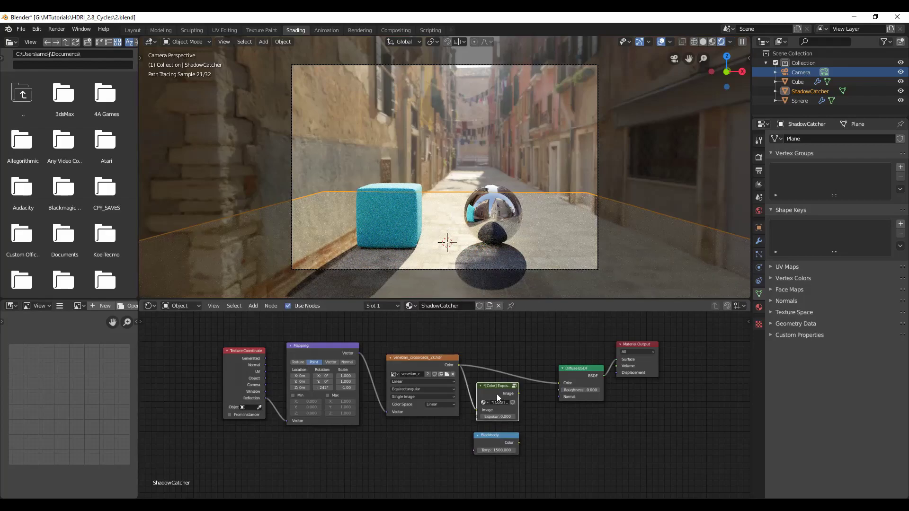
key(shift+a)
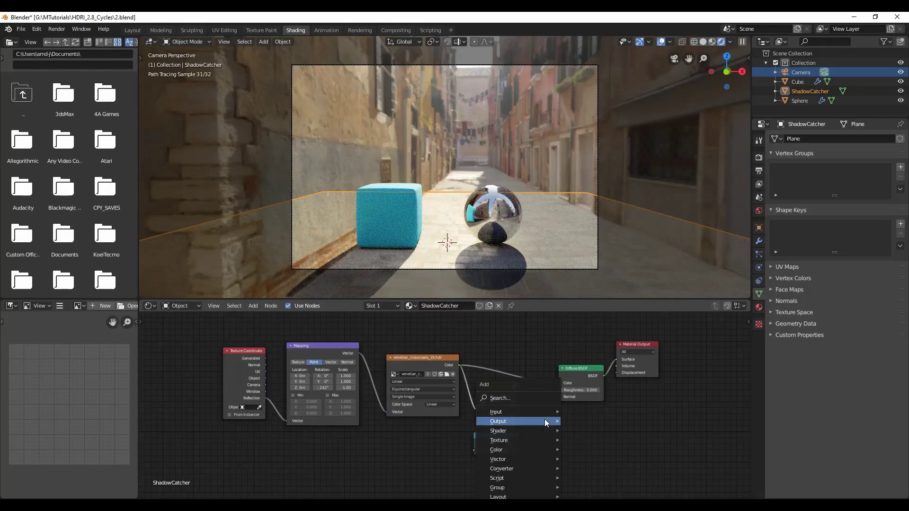
click(527, 404)
text(mix)
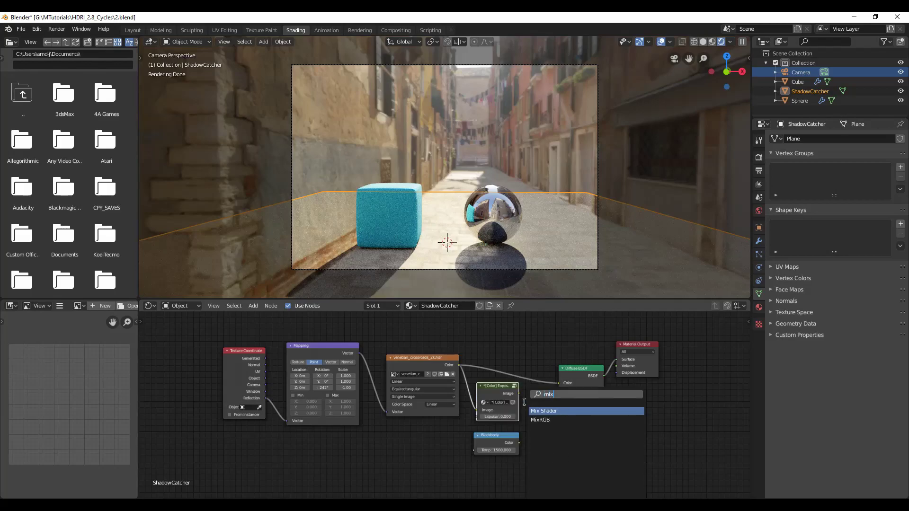
key(Down)
key(Return)
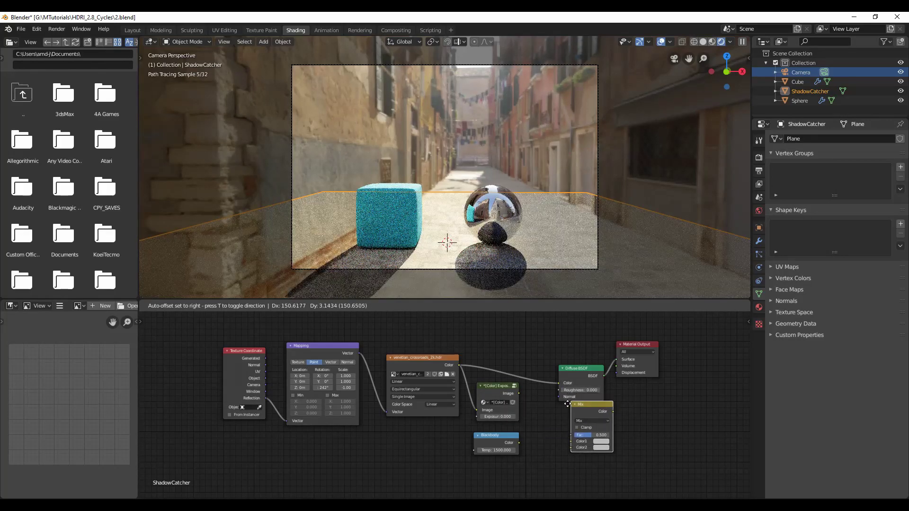
click(549, 416)
drag(519, 394, 548, 461)
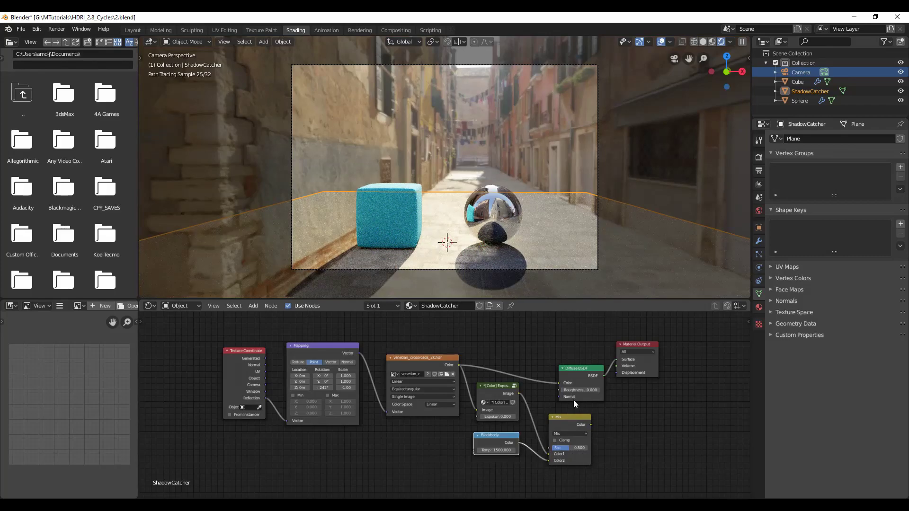
Step: Feed the Mix node's color into the Diffuse BSDF and space out the Mix, Diffuse BSDF and Material Output nodes
drag(566, 427, 559, 382)
drag(630, 370, 711, 377)
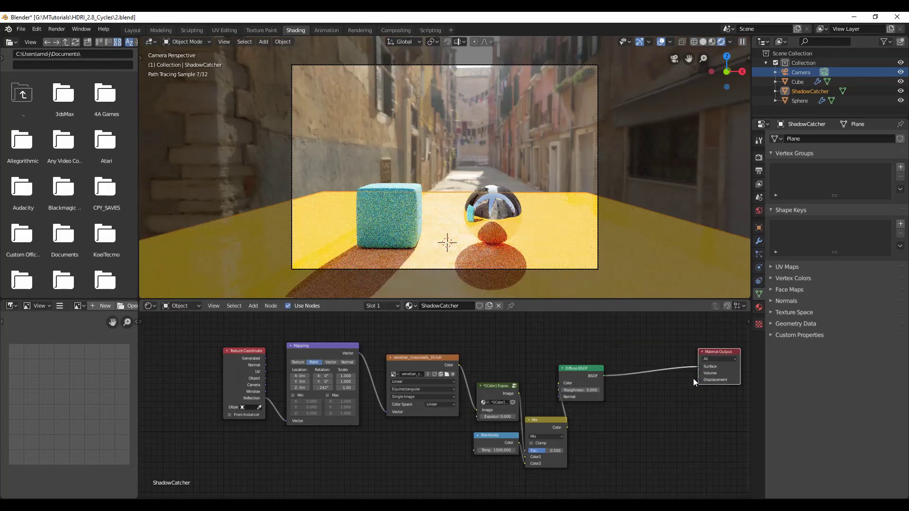
drag(579, 379, 663, 374)
drag(542, 428, 571, 384)
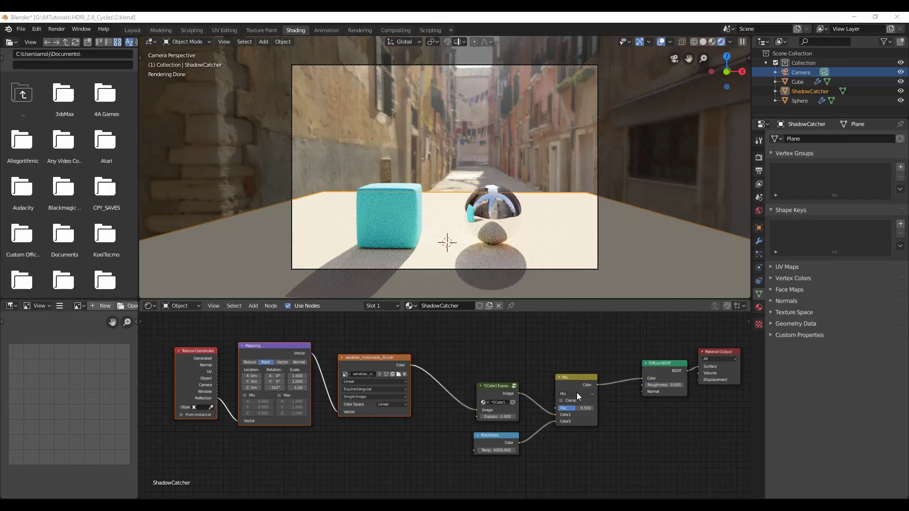
Step: Set the Mix node's blend type to Multiply and the Blackbody temperature to 7000, then deselect the shadow catcher plane
click(578, 394)
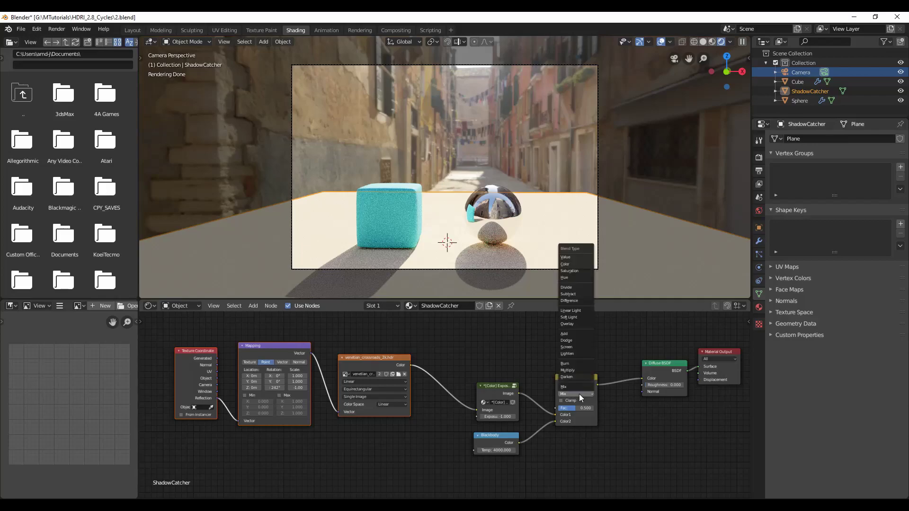
click(572, 370)
click(494, 451)
text(720)
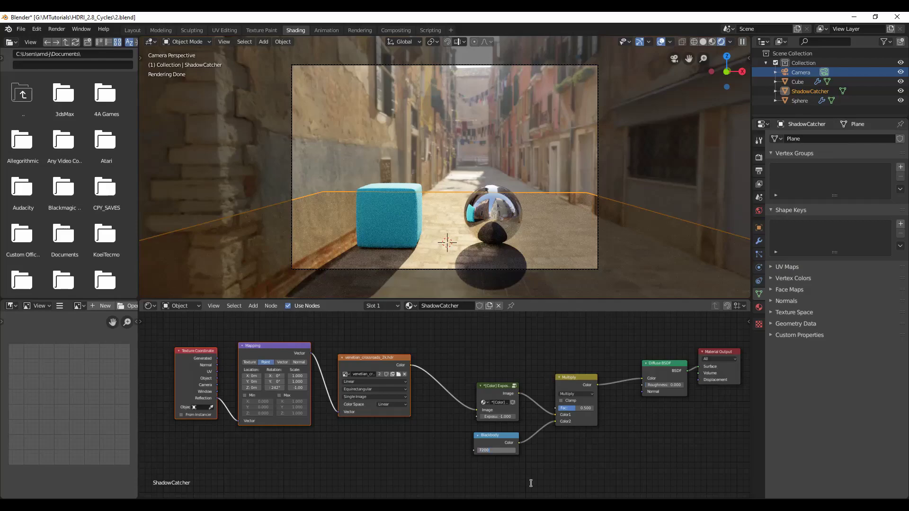
text(000)
key(Return)
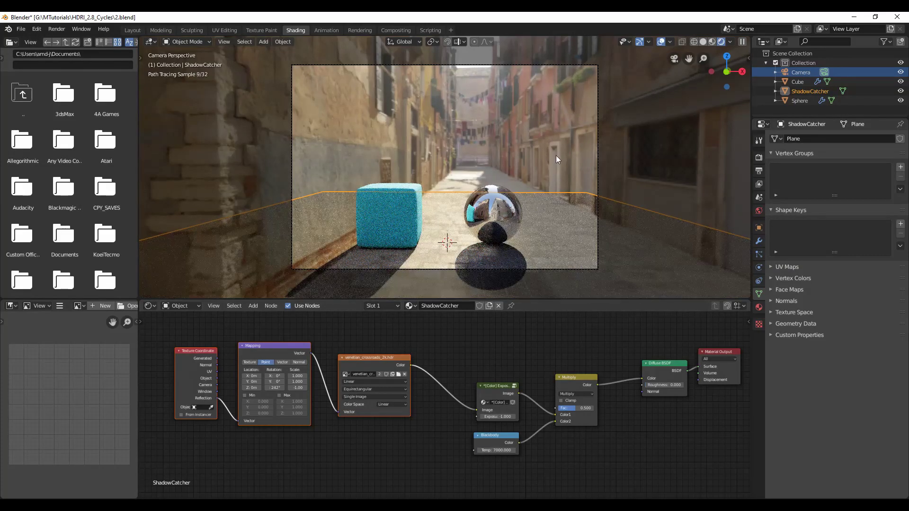
click(565, 149)
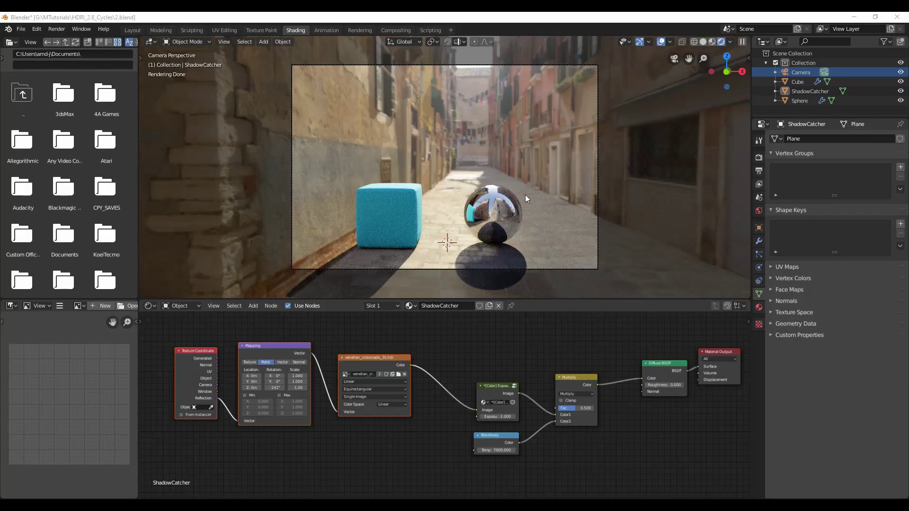
Step: Rename the current view layer to 3dObjects
click(858, 29)
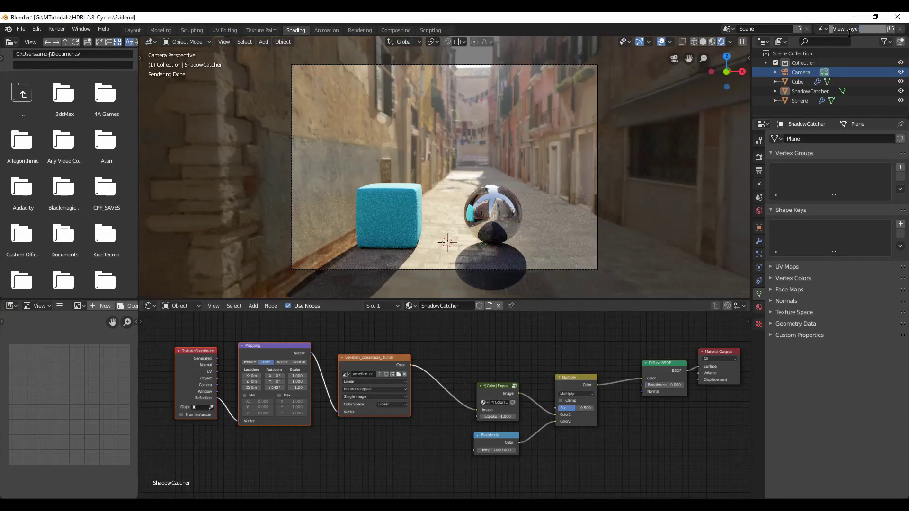
text(3dObjects)
key(Return)
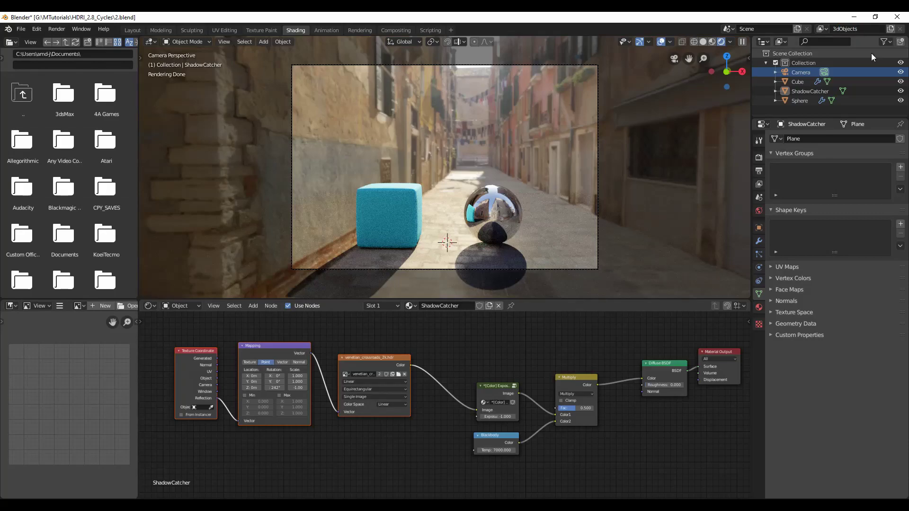
Step: Move the cube and the sphere into a new collection named 3dObjects
click(798, 83)
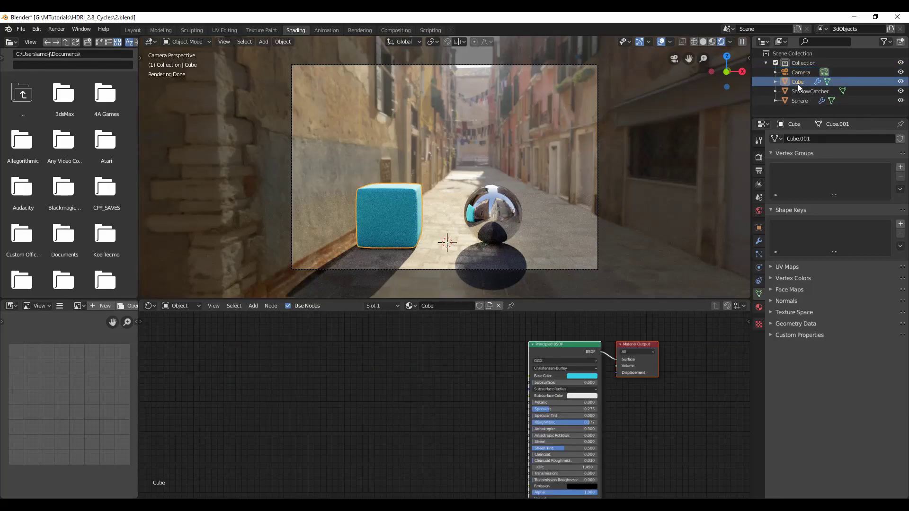
ctrl+click(799, 101)
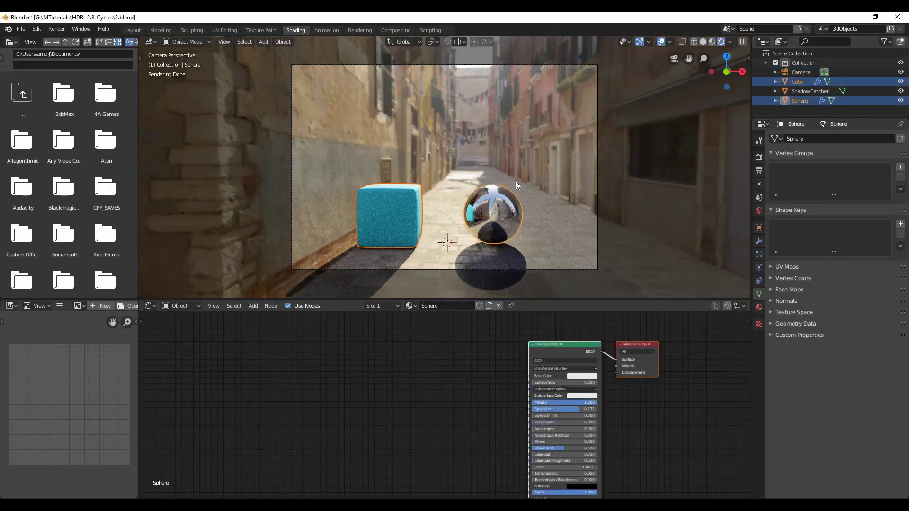
key(m)
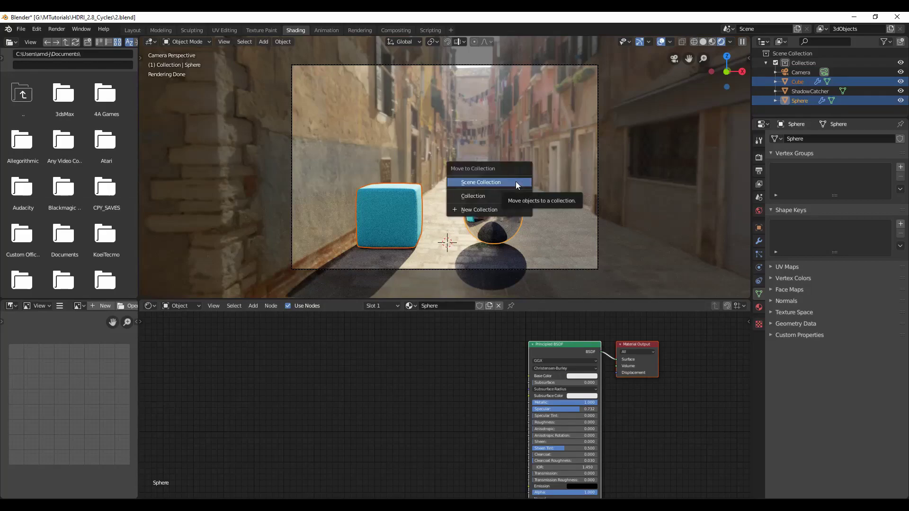
click(488, 209)
text(3dOb)
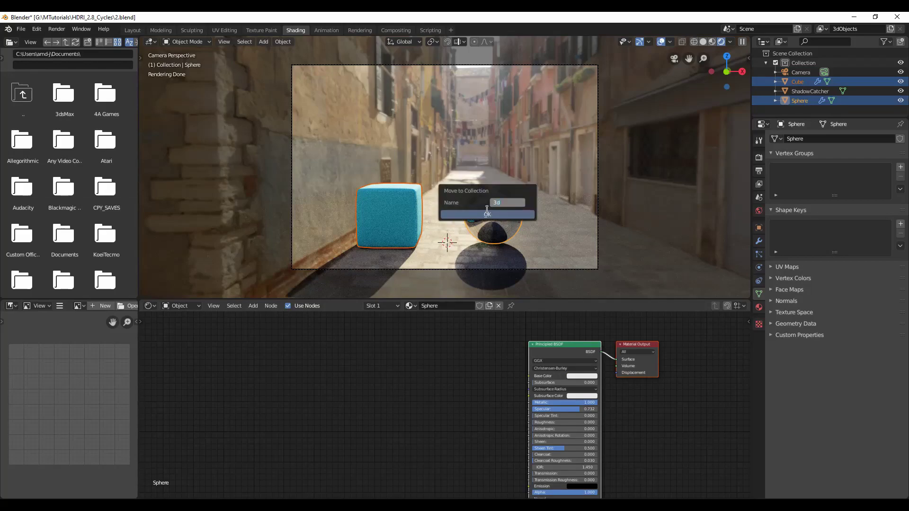
key(Return)
click(490, 214)
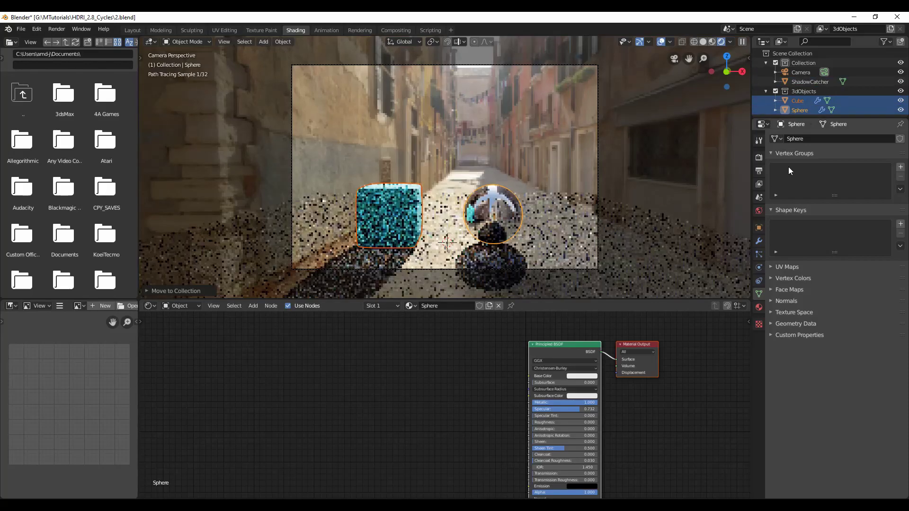
Step: Move the shadow catcher plane into a new collection named ShadowCatcher
click(806, 84)
key(m)
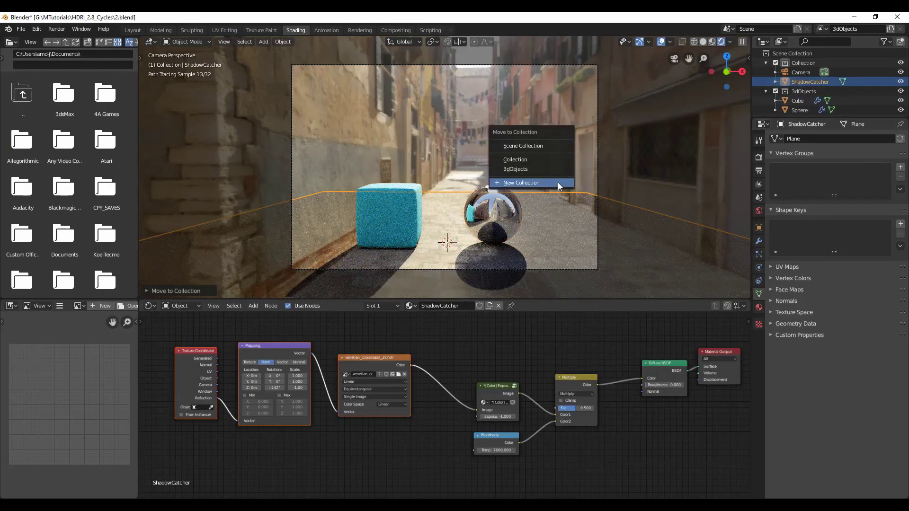
click(558, 183)
text(Sho)
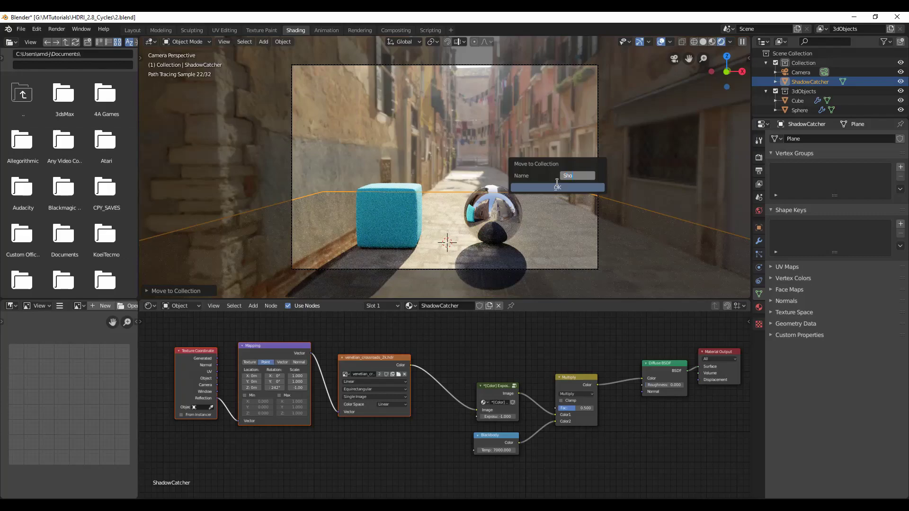
text(adowC)
text(atcher)
key(Return)
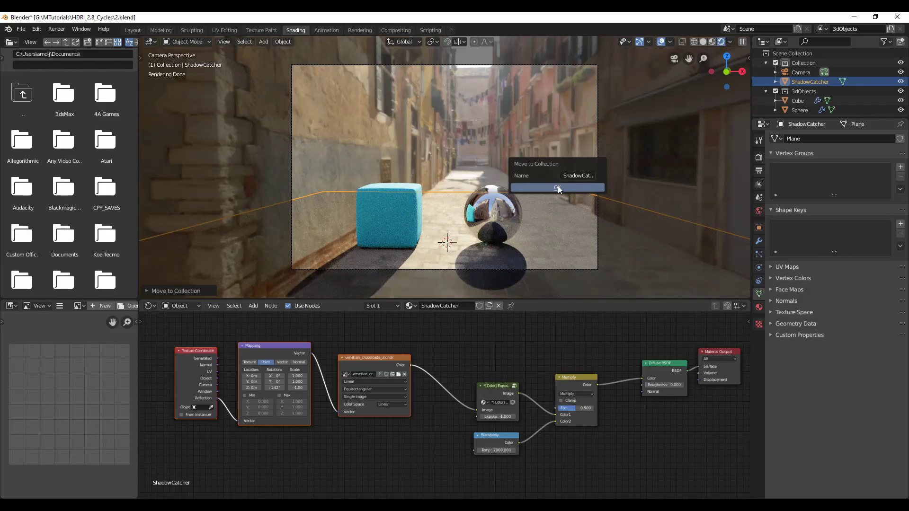
click(557, 187)
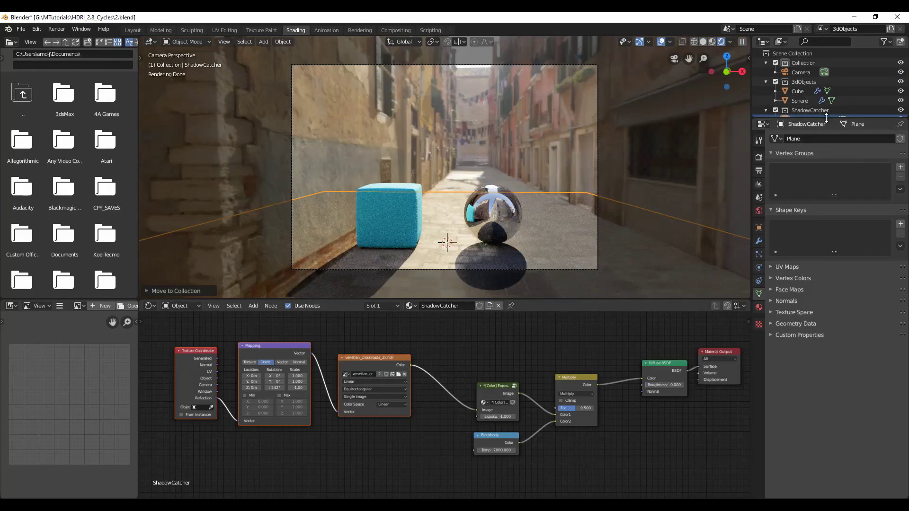
Step: Enlarge the outliner and set the ShadowCatcher collection to Indirect Only in the 3dObjects view layer
drag(825, 117, 826, 191)
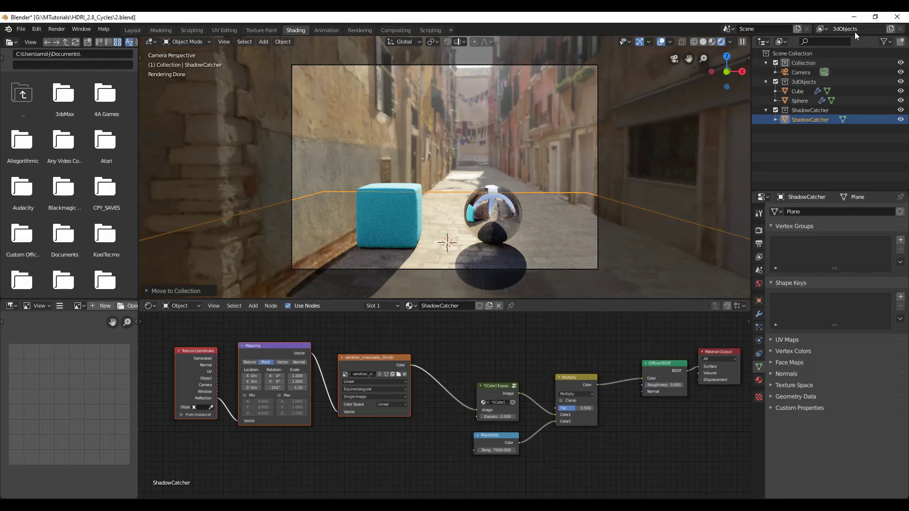
click(797, 118)
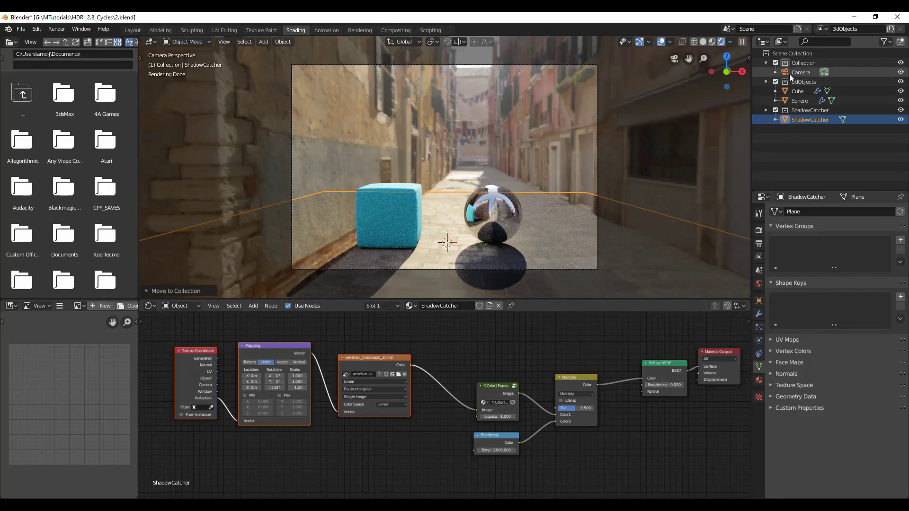
right_click(783, 109)
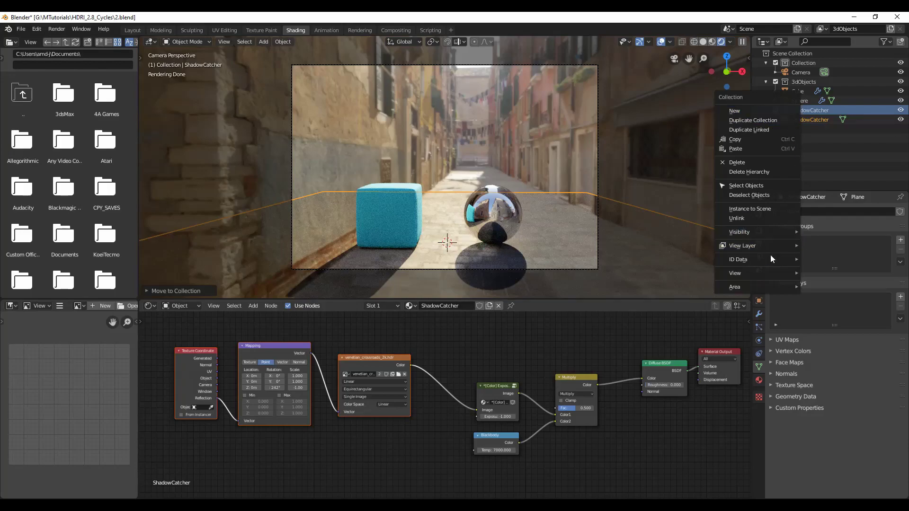
mouse_move(752, 246)
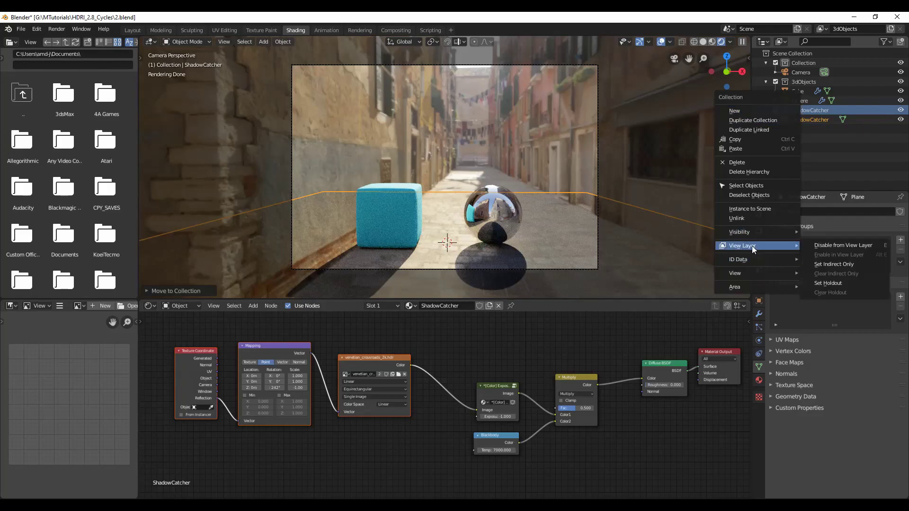
click(837, 264)
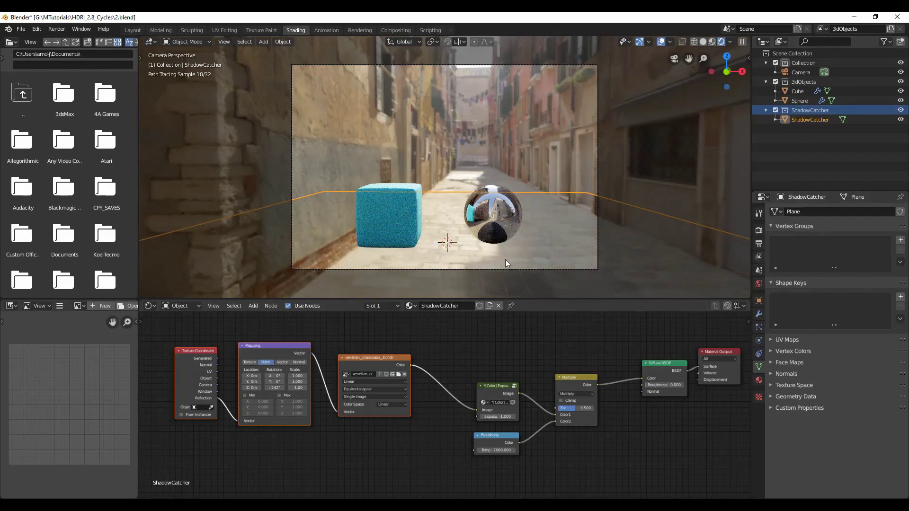
Step: Add a view layer named ShadowCatcher and set the 3dObjects collection to Indirect Only in it
click(893, 30)
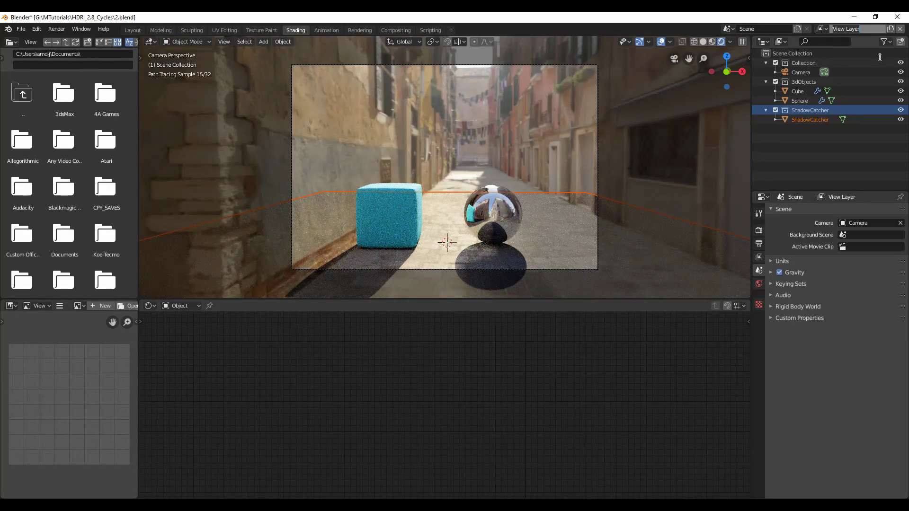
text(ShadowCatcher)
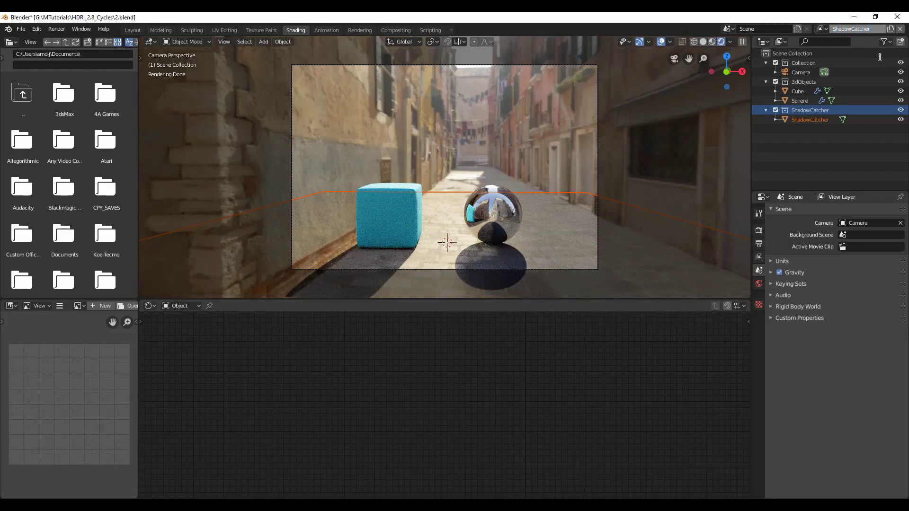
key(Return)
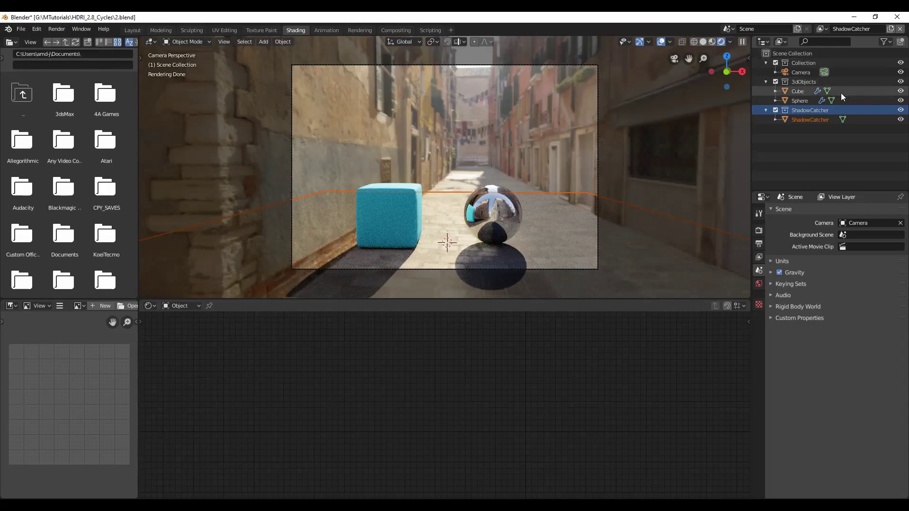
right_click(784, 83)
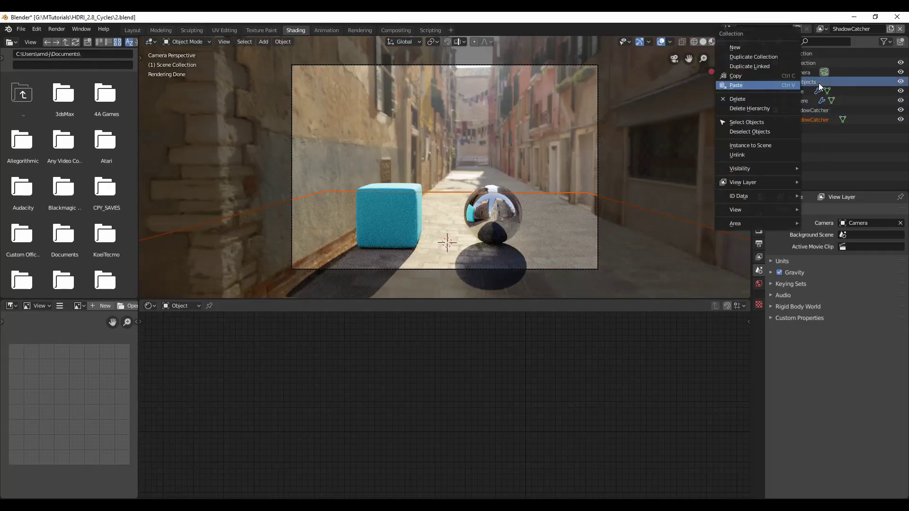
mouse_move(759, 185)
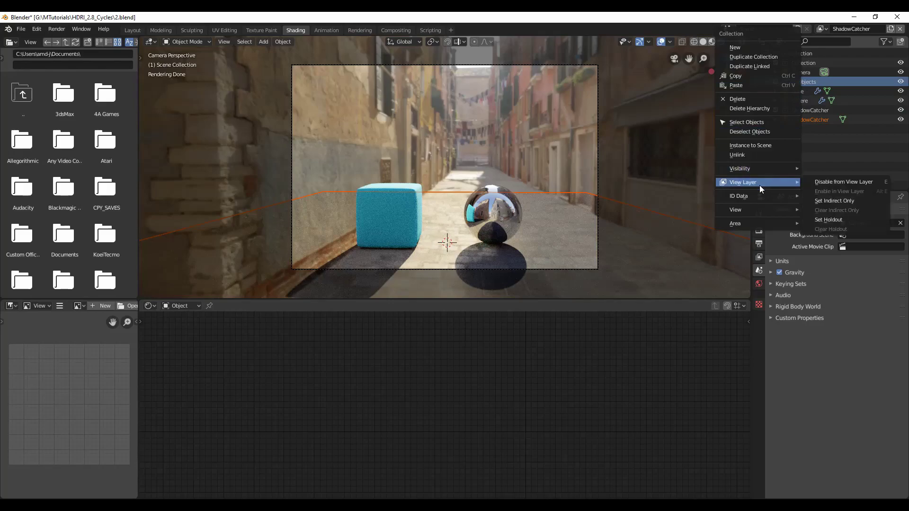
click(837, 201)
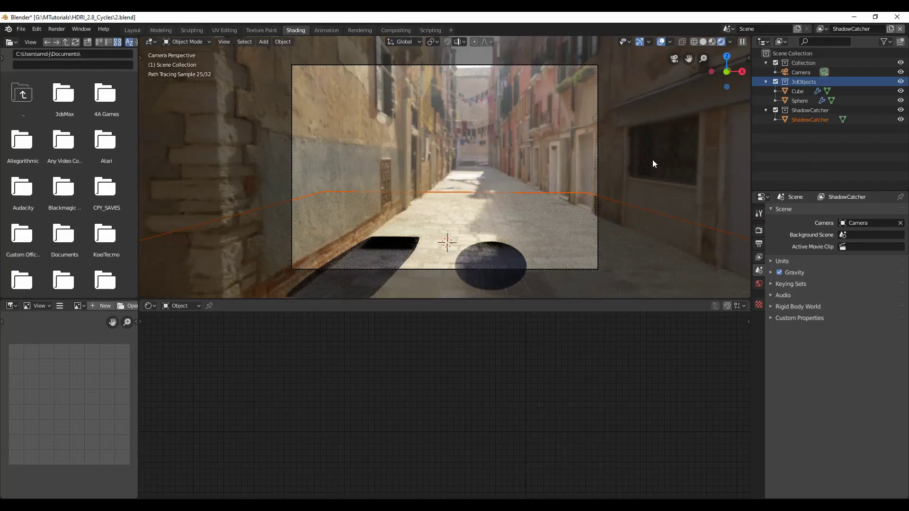
Step: Add a view layer named ShadowCatcherClean and exclude the 3dObjects collection from it
click(892, 29)
double_click(863, 31)
text(Shdao)
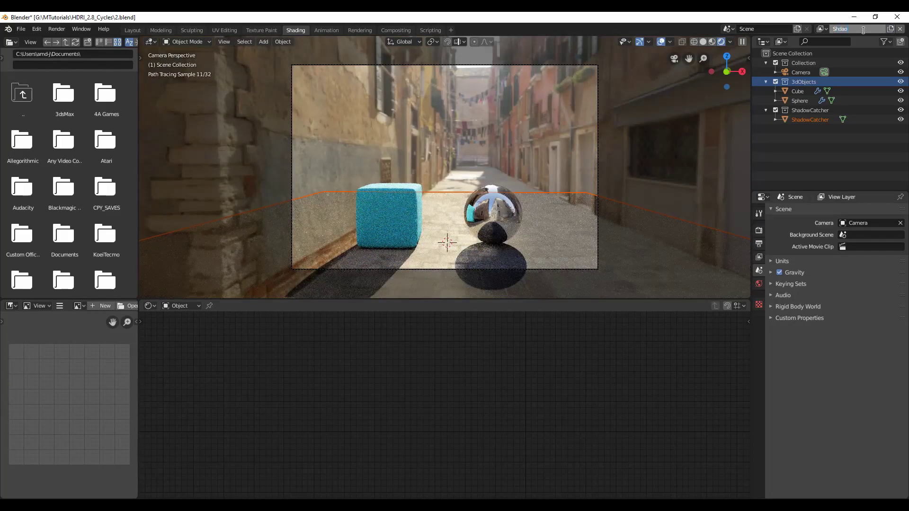
text(owCatcherClean)
key(Return)
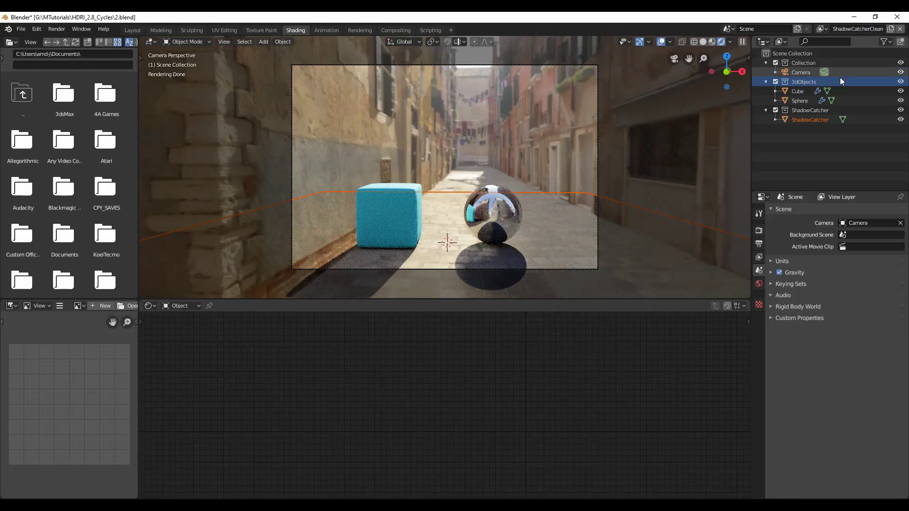
click(775, 82)
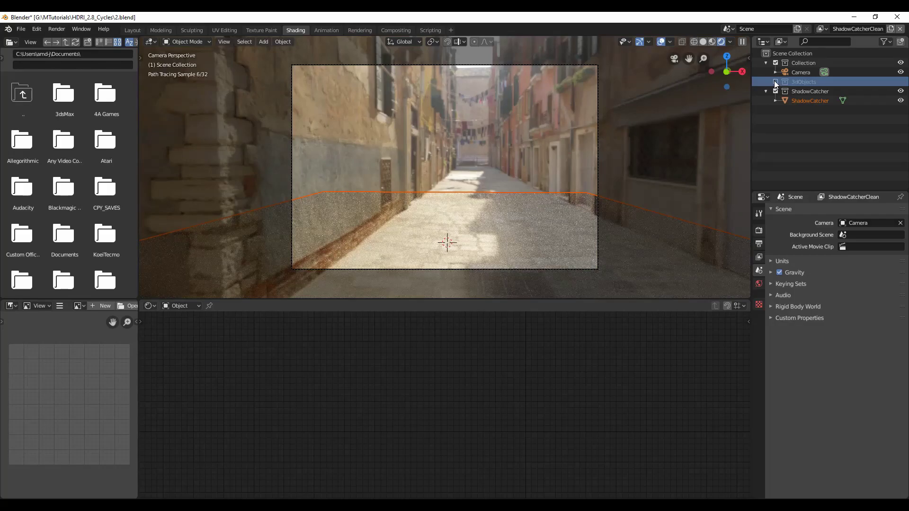
Step: Check the shadow catcher plane's Pass Index setting and enable the Object Index pass for the ShadowCatcherClean view layer
click(799, 101)
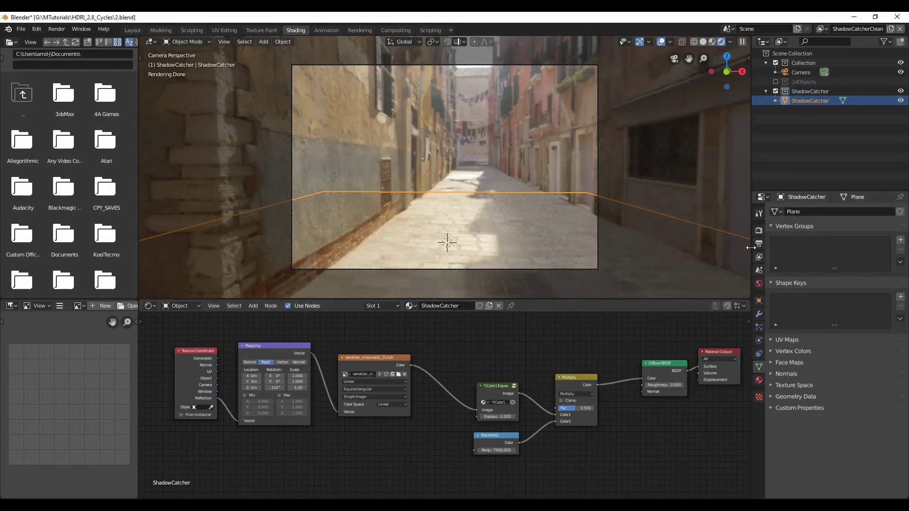
click(759, 300)
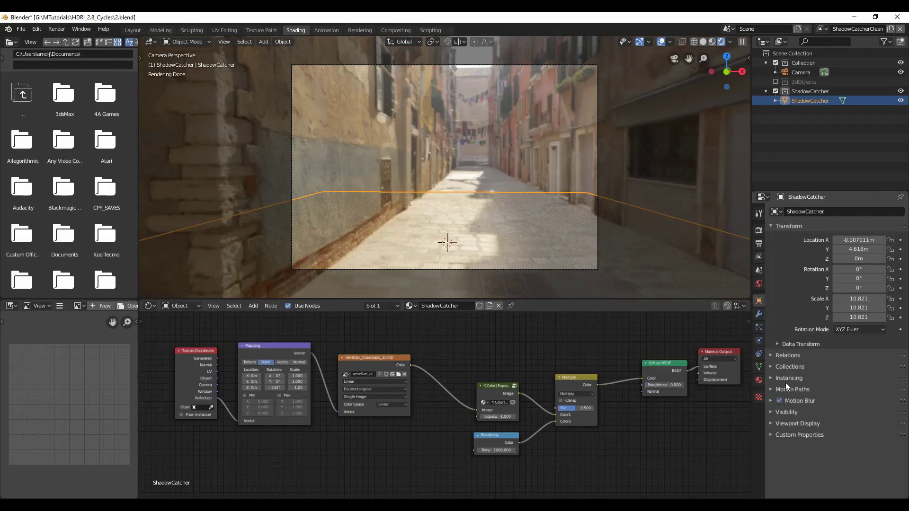
click(788, 356)
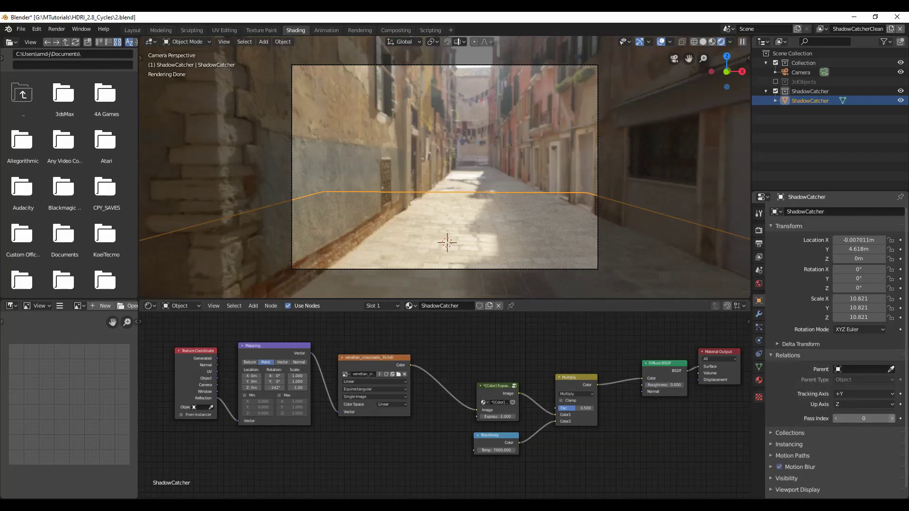
click(779, 356)
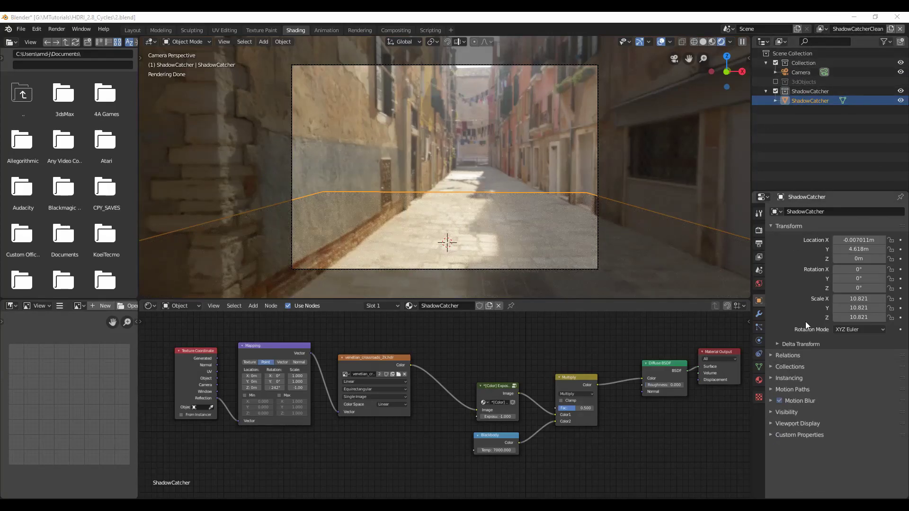
click(759, 257)
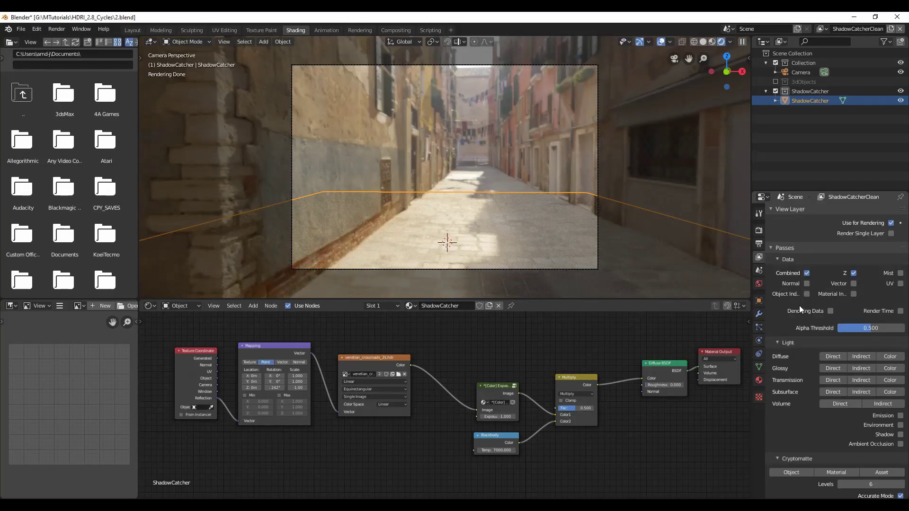
click(806, 294)
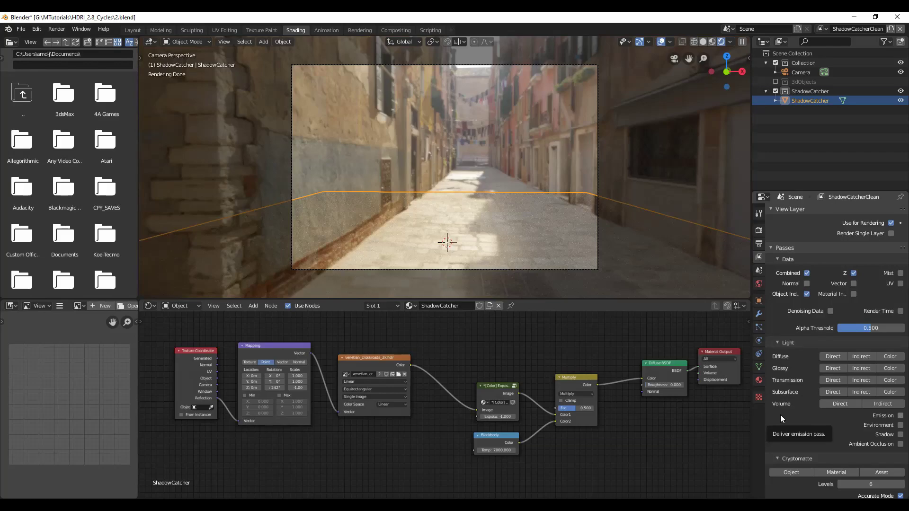
Step: Set the Cycles render device to GPU Compute and the render tile size to 256 in X and Y
click(759, 232)
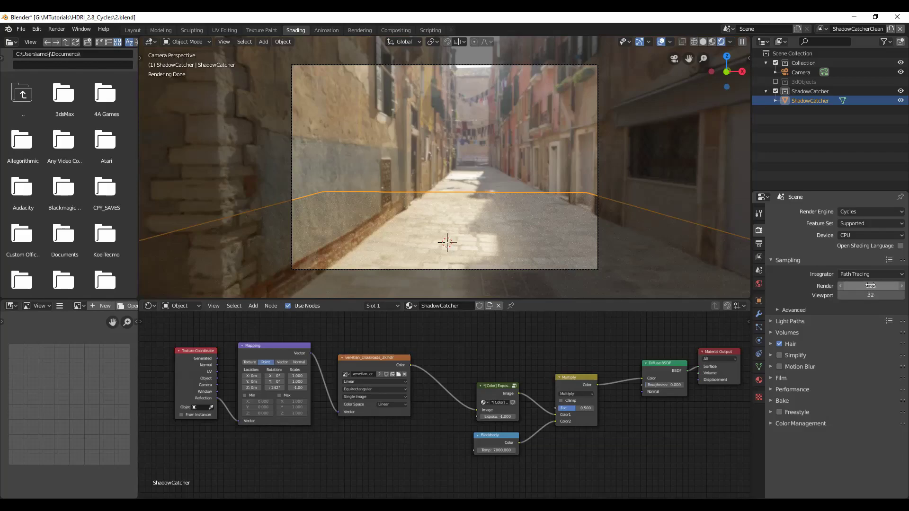
click(785, 390)
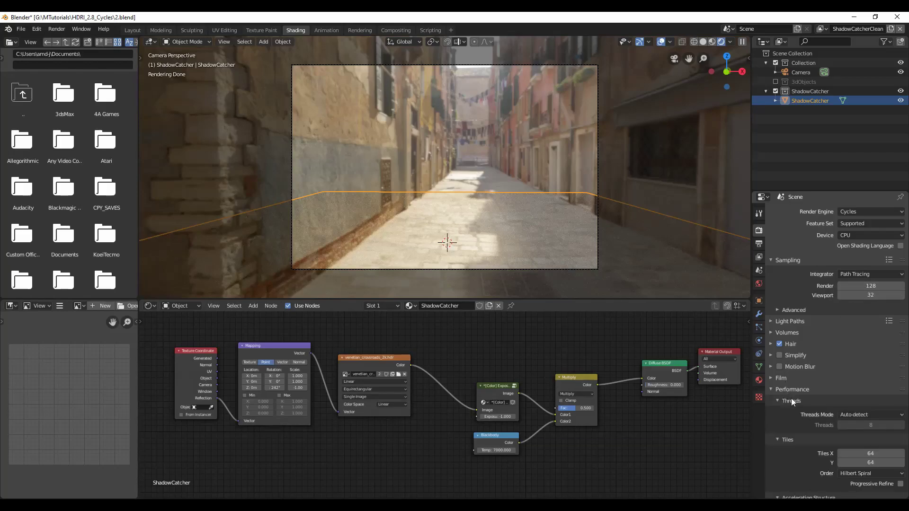
click(856, 235)
click(854, 256)
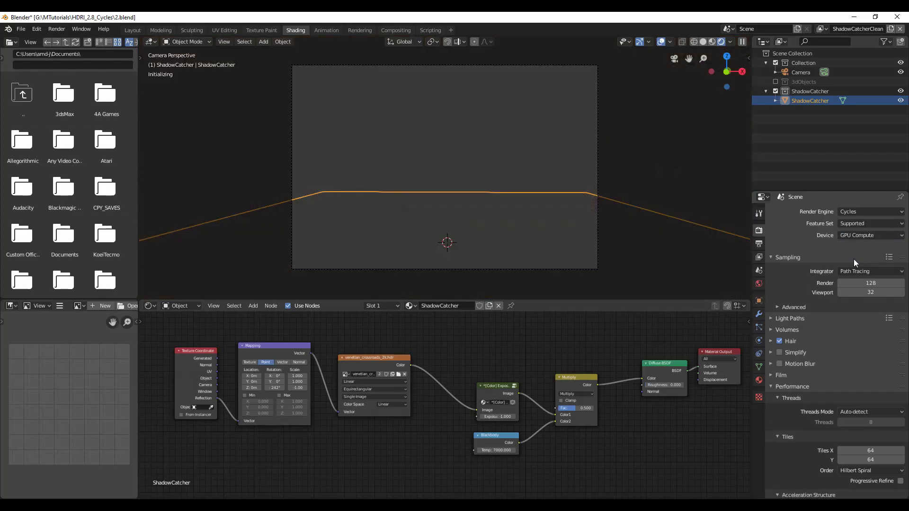
click(864, 442)
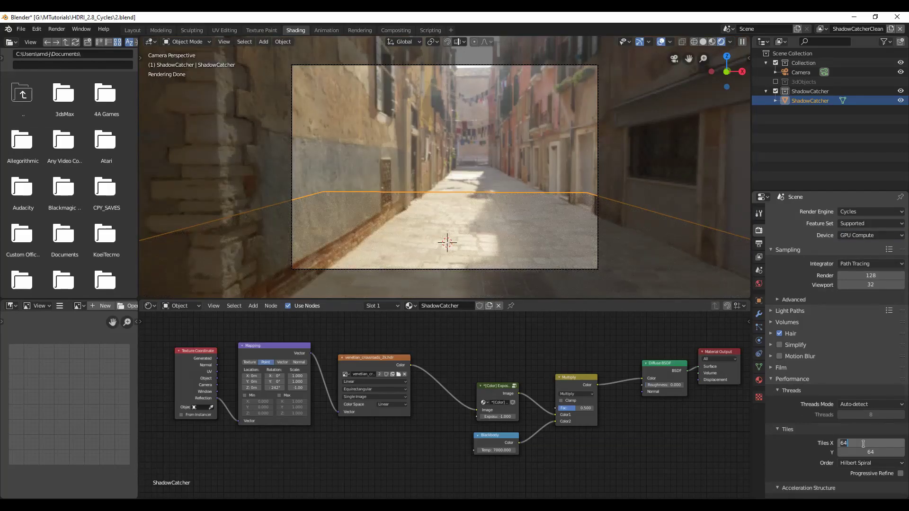
text(256)
key(Tab)
text(256)
key(Return)
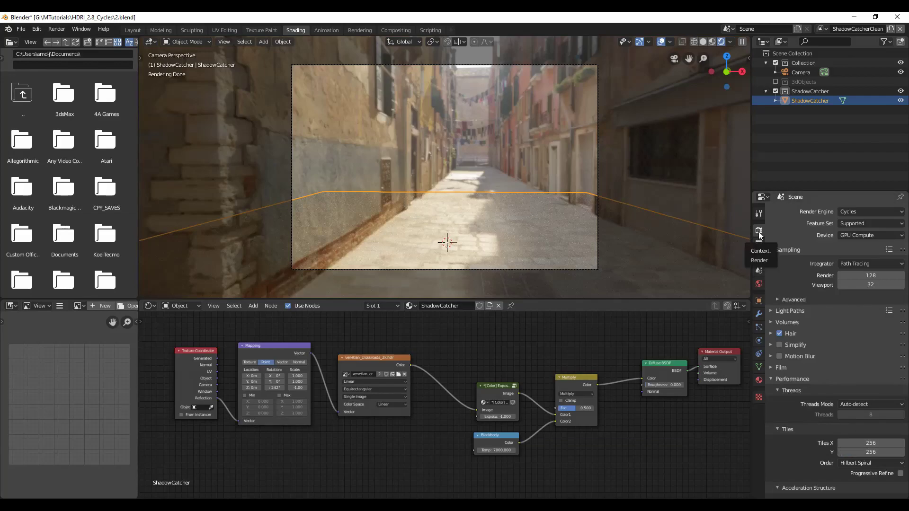
Step: Enable the Transparent option in the Film render settings
click(780, 368)
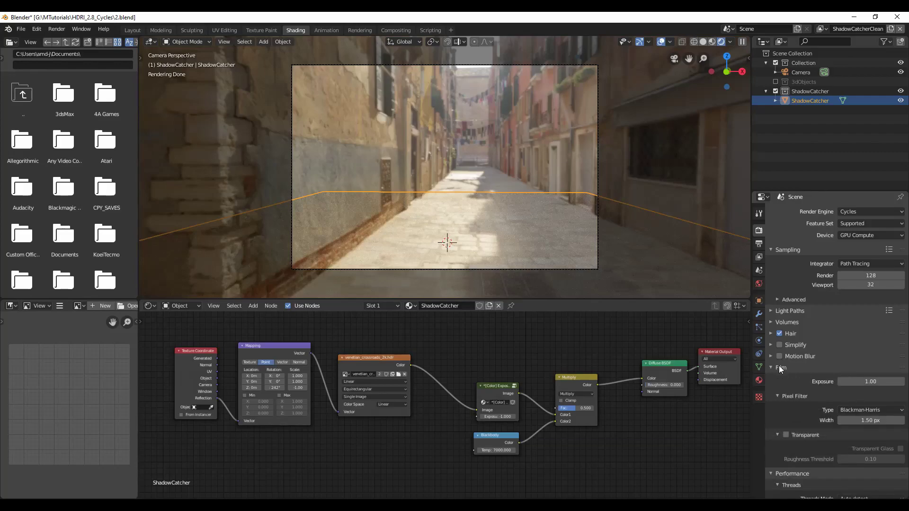
scroll(803, 413, down, 1)
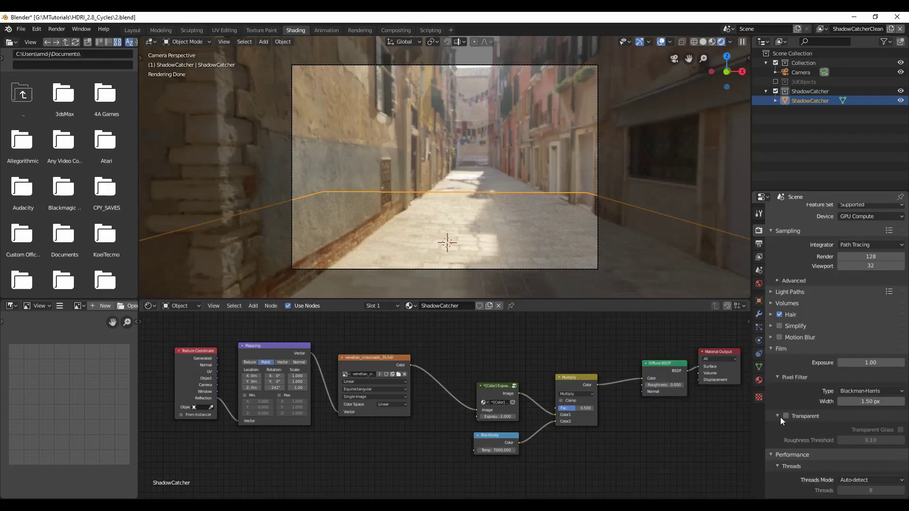
click(786, 415)
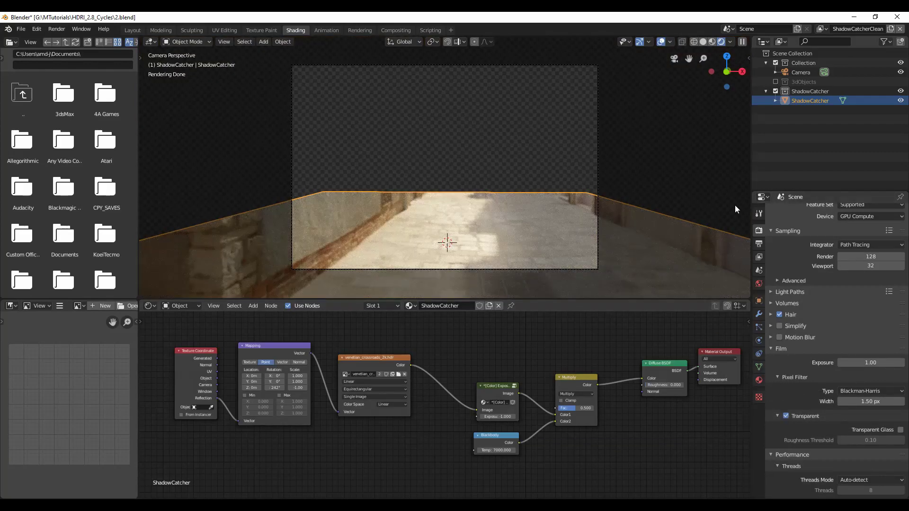
Step: Make 3dObjects the active view layer and render the image
click(823, 28)
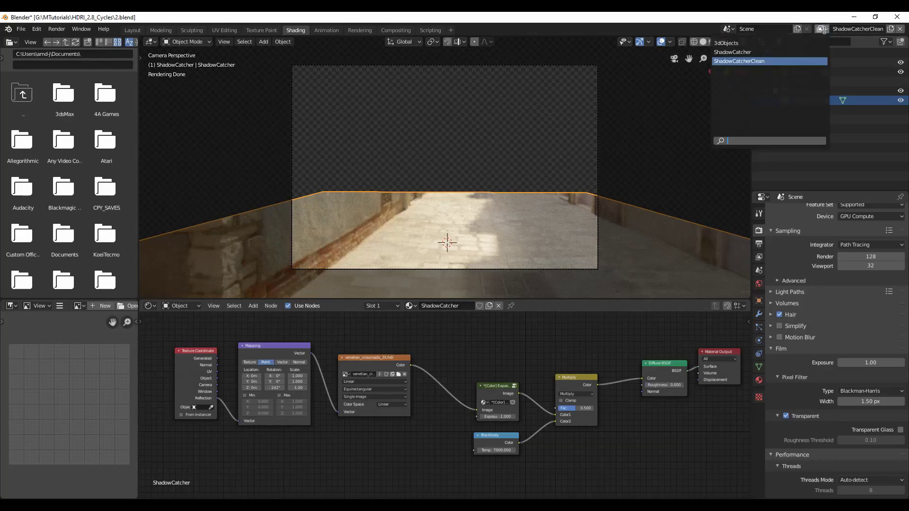
click(726, 43)
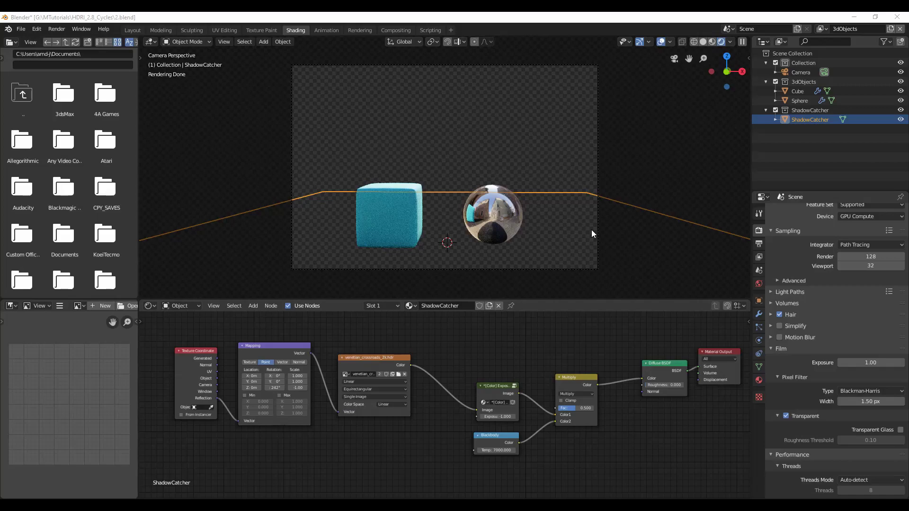
right_click(592, 233)
key(F12)
Step: Switch to the Compositing workspace, enable Use Nodes, and move the Composite node away from the Render Layers node
click(389, 30)
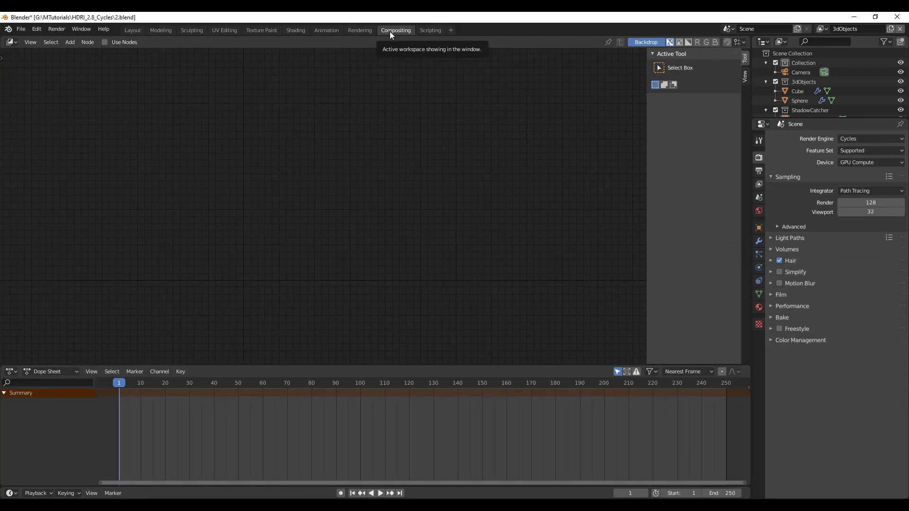
click(105, 42)
middle_drag(371, 251, 328, 254)
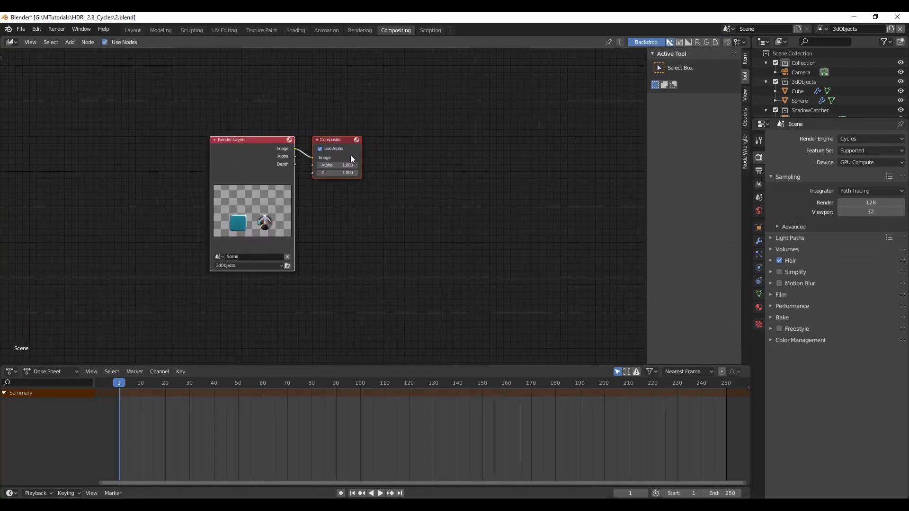
drag(351, 153, 409, 160)
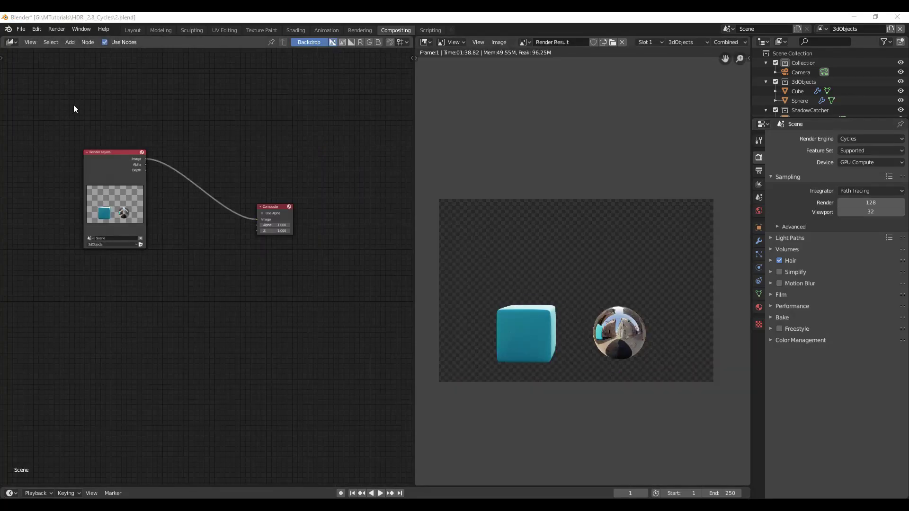
Step: Add an Image node above the Render Layers node and load DSC07345.jpg into it
key(shift+a)
mouse_move(88, 96)
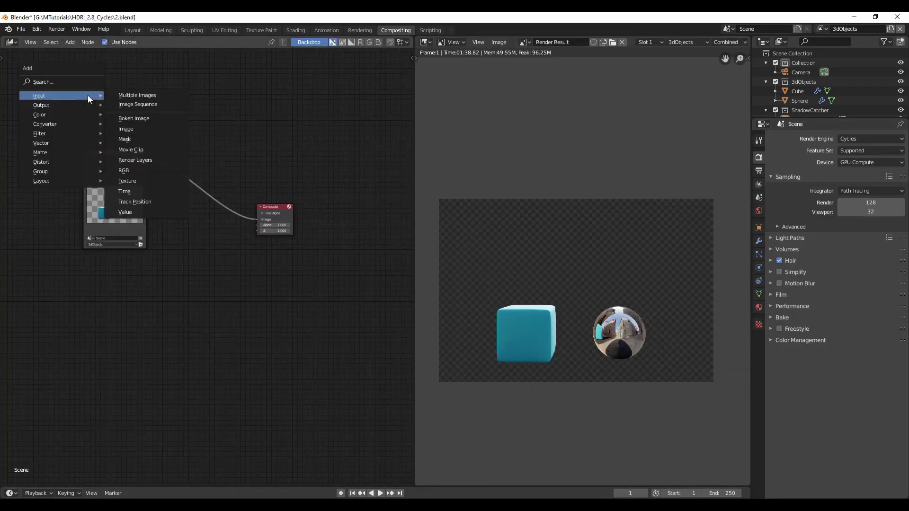
click(161, 128)
click(100, 83)
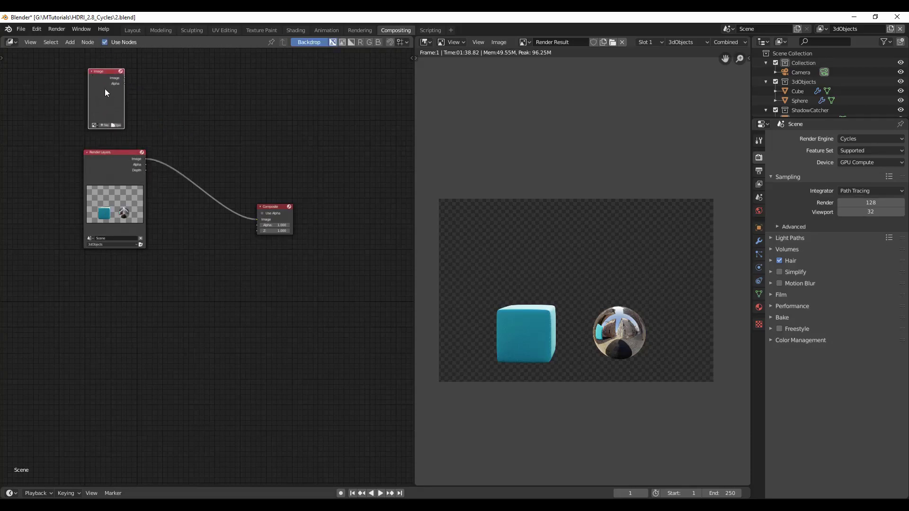
scroll(122, 124, up, 2)
middle_drag(122, 124, 121, 196)
click(117, 187)
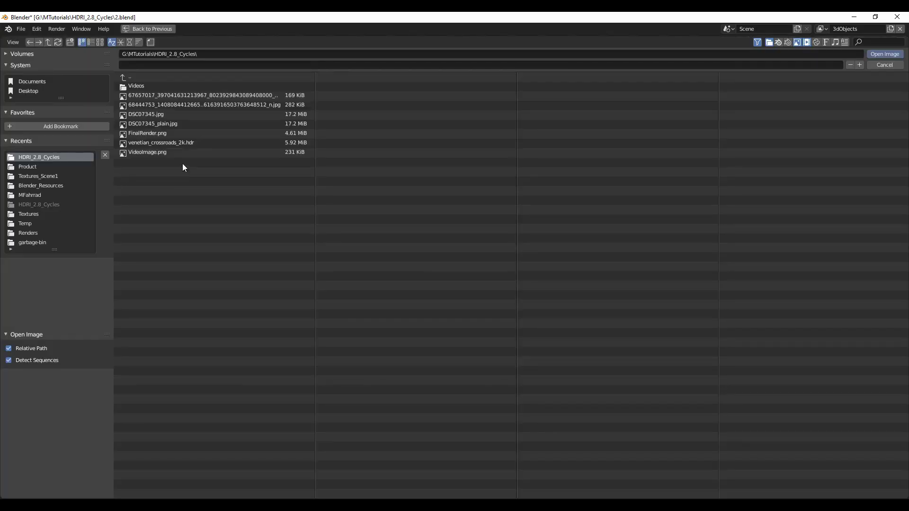
double_click(161, 114)
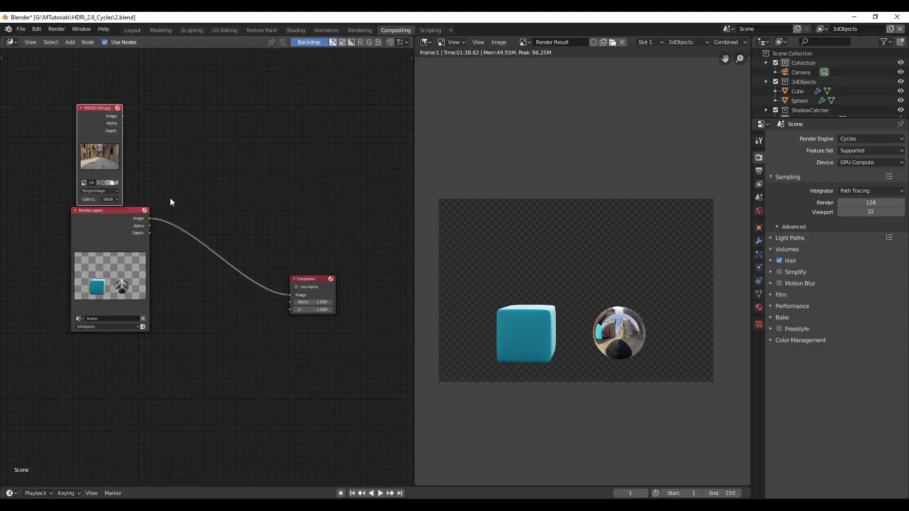
Step: Connect the DSC07345.jpg image to the Composite node, show the Composite layer of the render result, and make room before the Composite node
drag(94, 126, 350, 189)
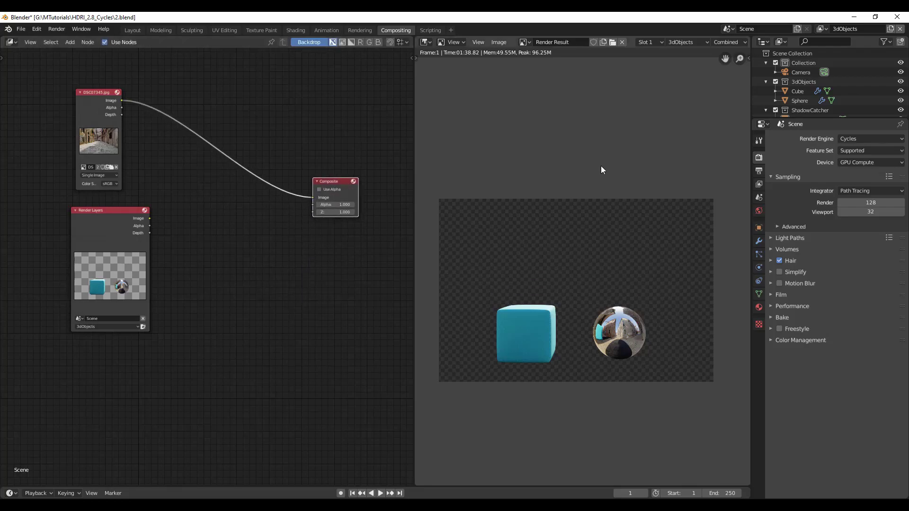
click(733, 43)
click(680, 42)
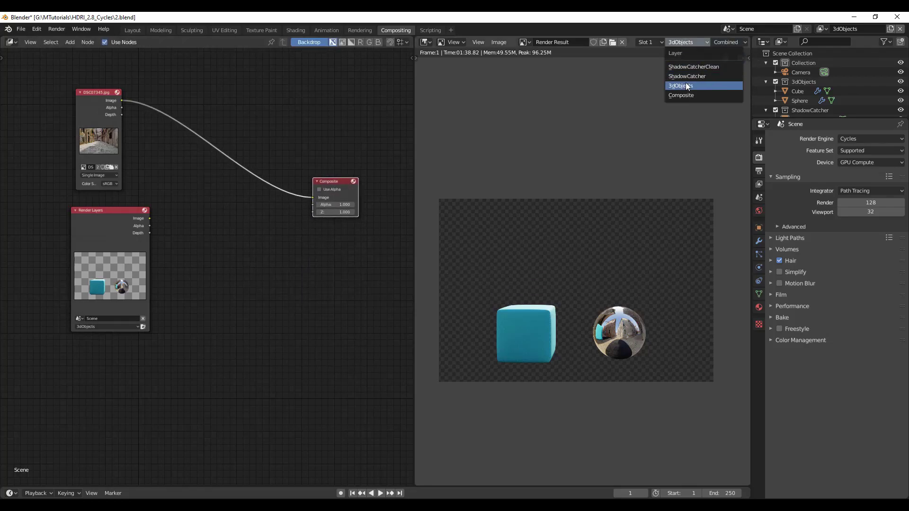
click(685, 95)
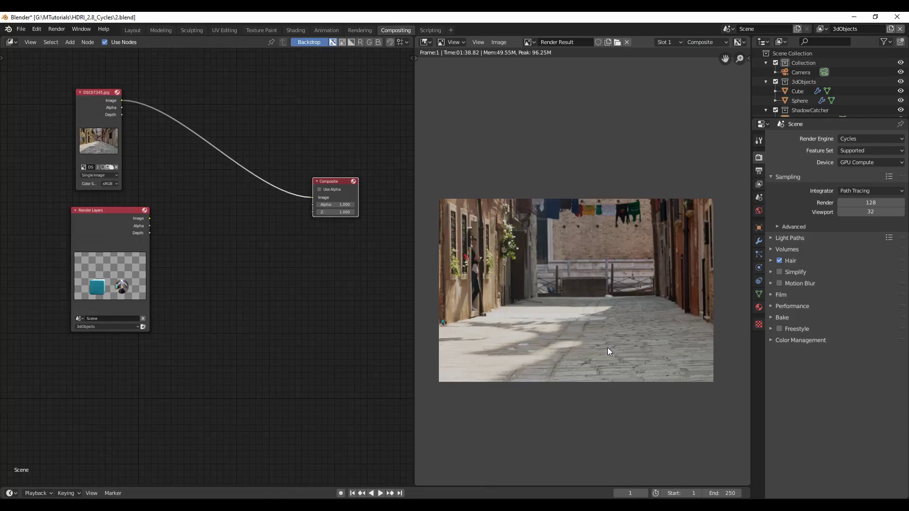
click(328, 190)
click(327, 189)
drag(334, 183, 366, 191)
Step: Insert a Scale node between the DSC07345.jpg image and the Composite node, and set it to Render Size
click(273, 236)
key(shift+a)
mouse_move(268, 232)
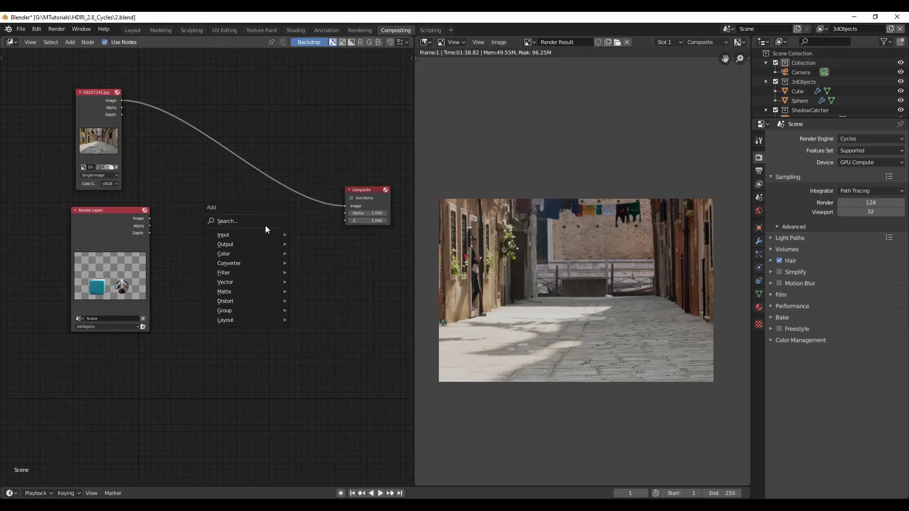
text(scale)
key(Return)
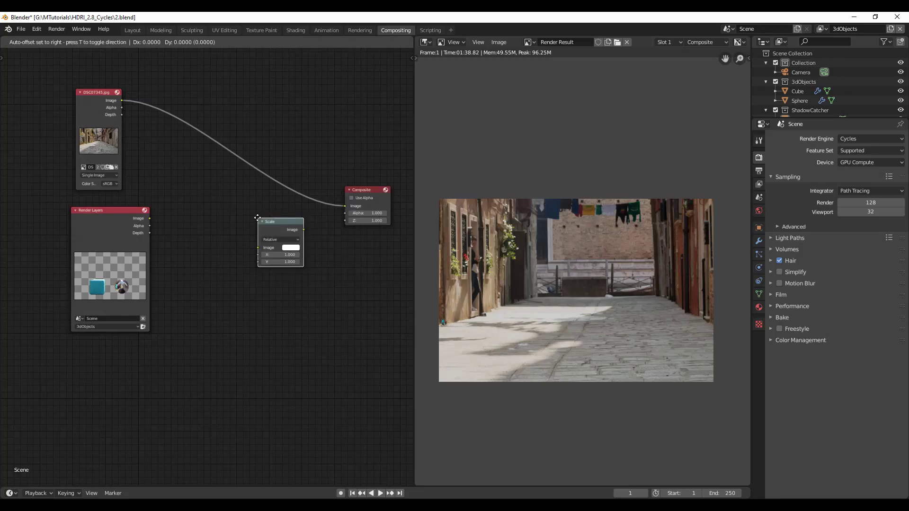
click(168, 117)
click(187, 138)
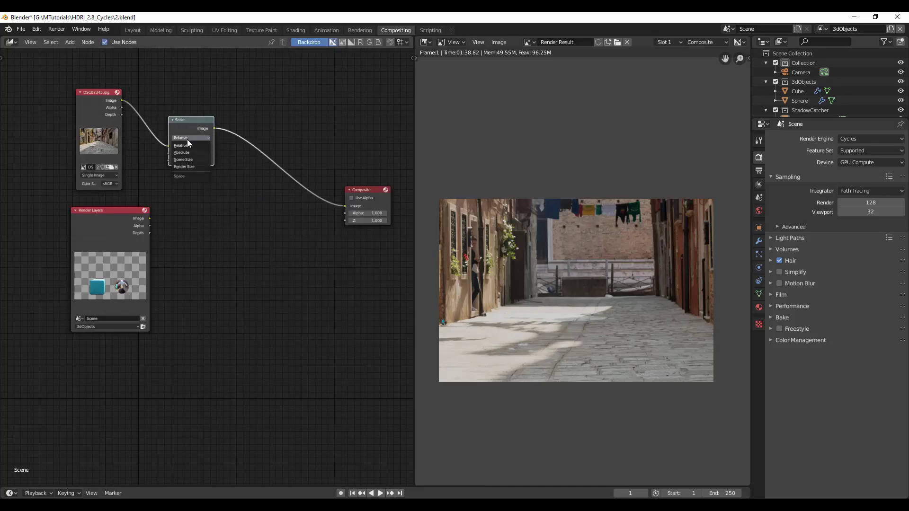
click(195, 168)
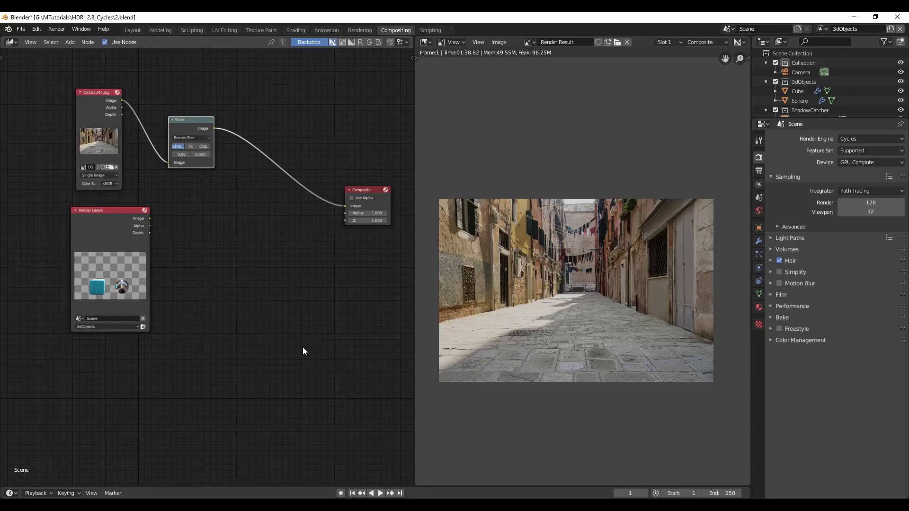
Step: Duplicate the Render Layers node twice and stack the copies below the original
drag(100, 232, 81, 222)
scroll(171, 372, down, 3)
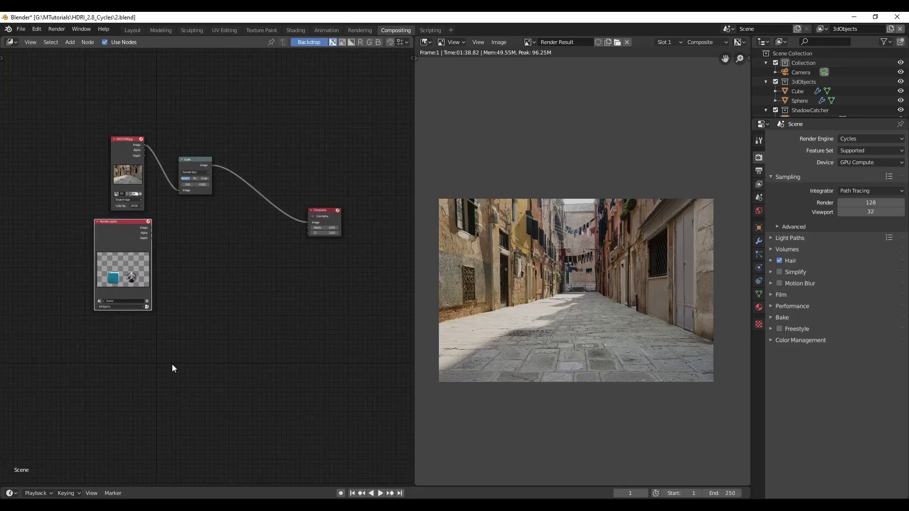
key(shift+d)
click(112, 263)
key(shift+d)
click(115, 403)
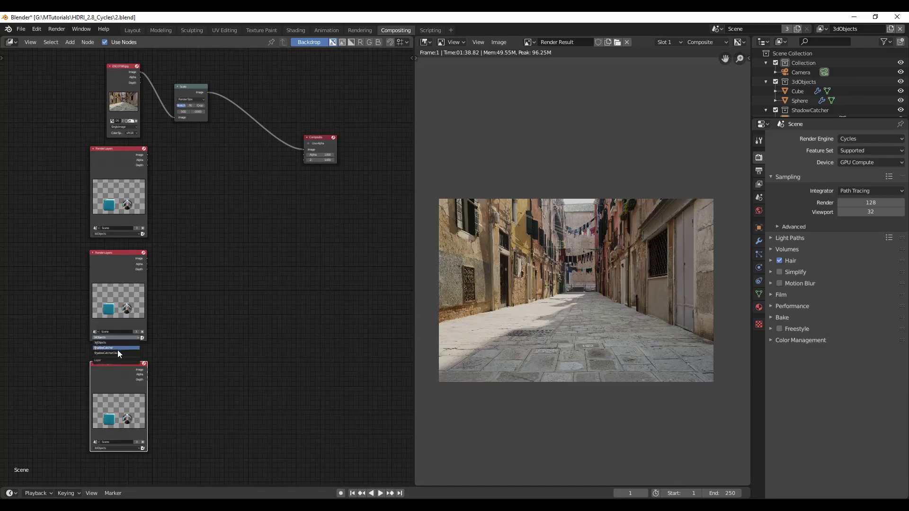
Step: Set the middle Render Layers node to the ShadowCatcherClean layer and the lowest one to the ShadowCatcher layer
click(117, 353)
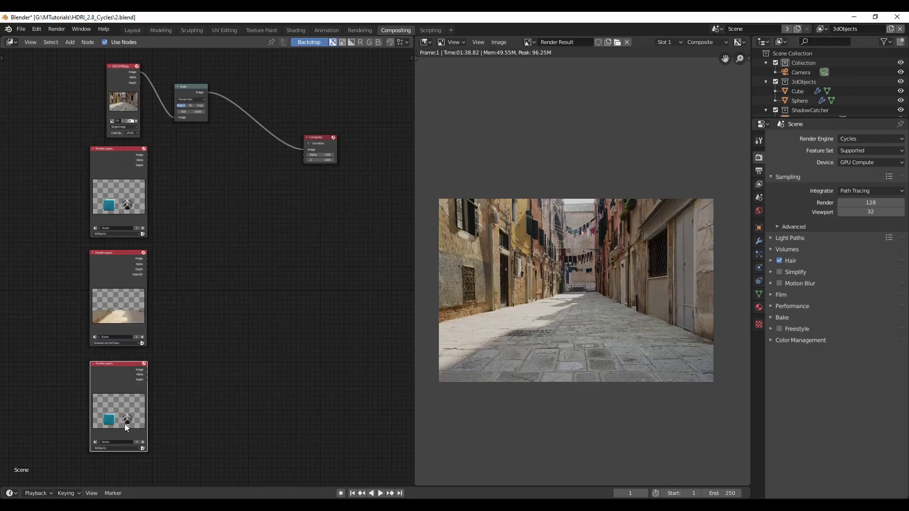
click(116, 459)
middle_drag(220, 426, 172, 429)
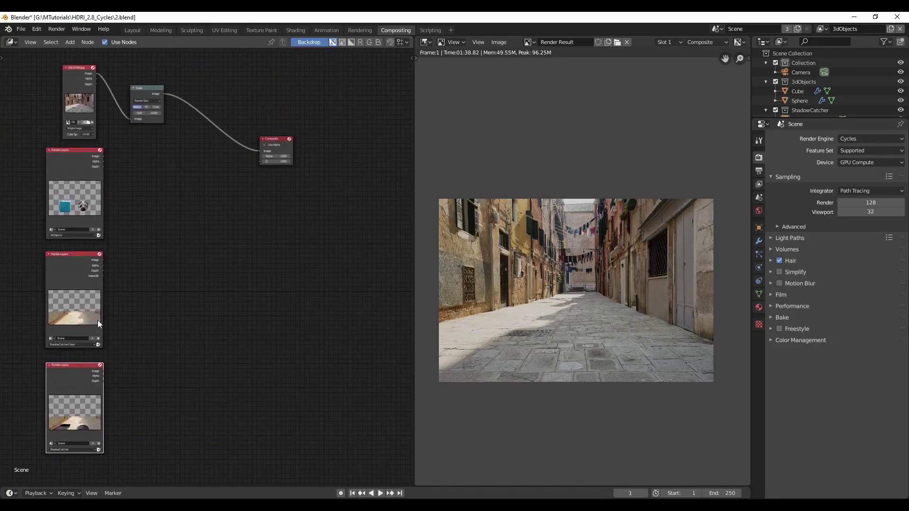
Step: Add a Mix node beside the ShadowCatcherClean and ShadowCatcher Render Layers nodes
scroll(114, 353, down, 2)
key(n)
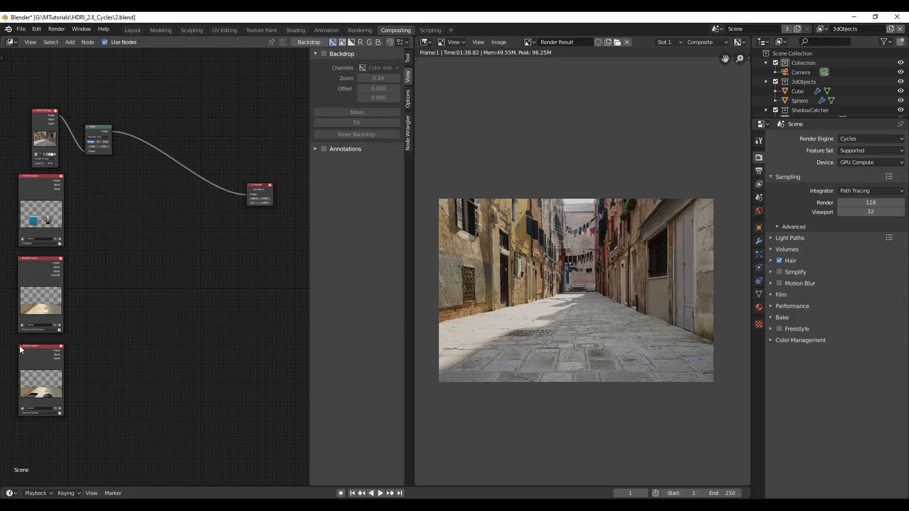
scroll(35, 428, up, 5)
middle_drag(89, 398, 180, 311)
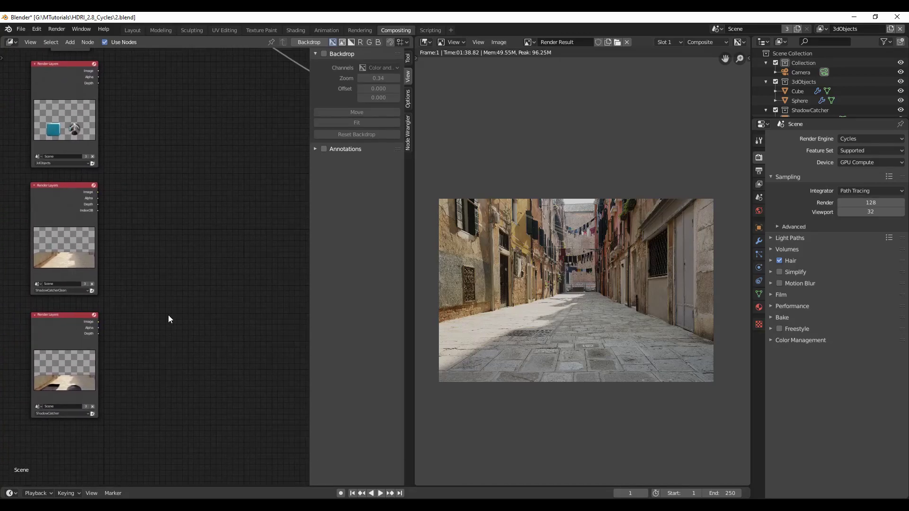
key(shift+a)
mouse_move(178, 262)
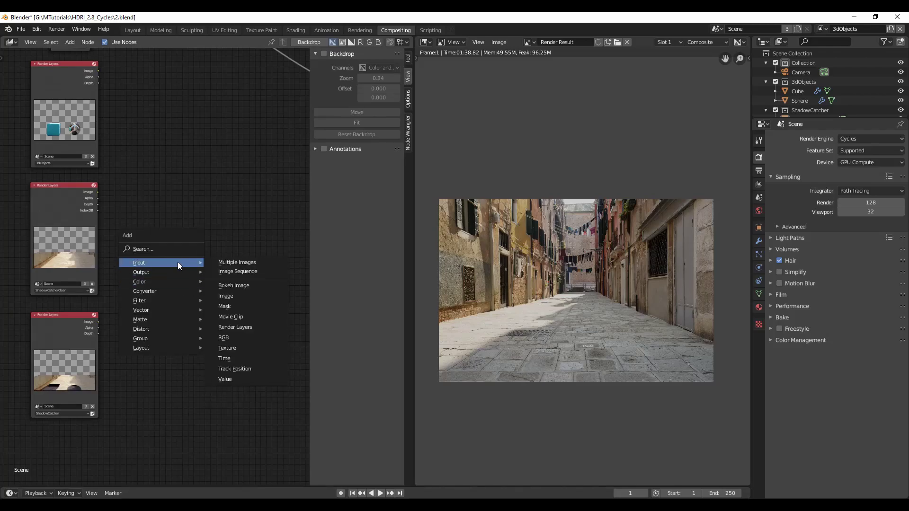
click(161, 252)
text(mix)
key(Return)
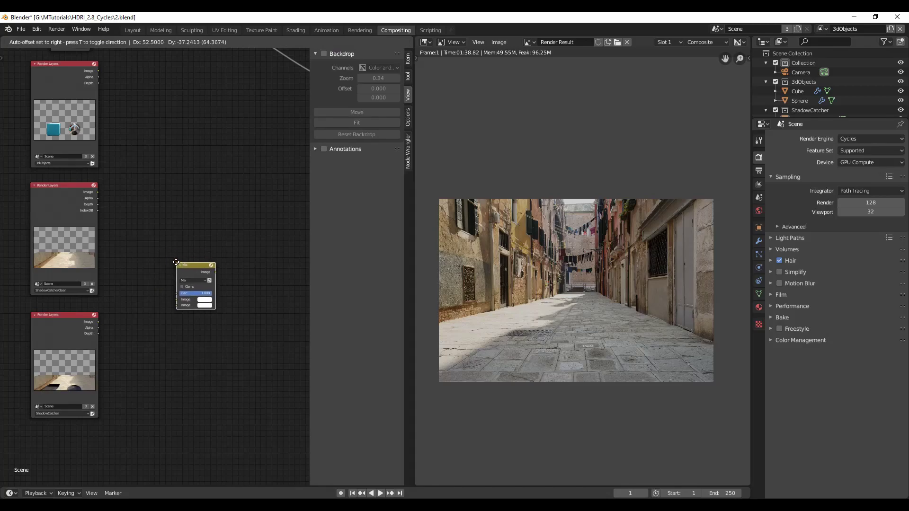
click(192, 267)
Step: Connect the ShadowCatcher image to the Mix node's first input and ShadowCatcherClean to its second, and set the blend mode to Divide
drag(98, 192, 177, 305)
drag(98, 322, 176, 300)
click(195, 281)
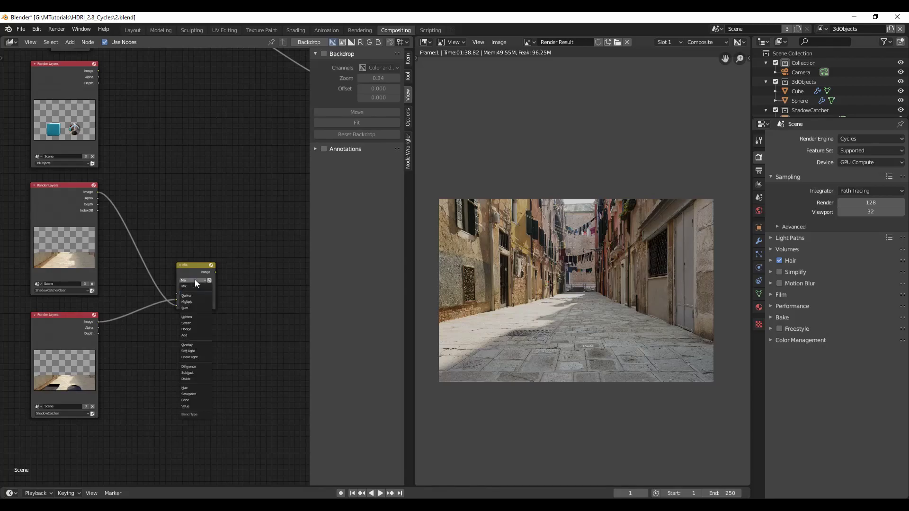
click(190, 378)
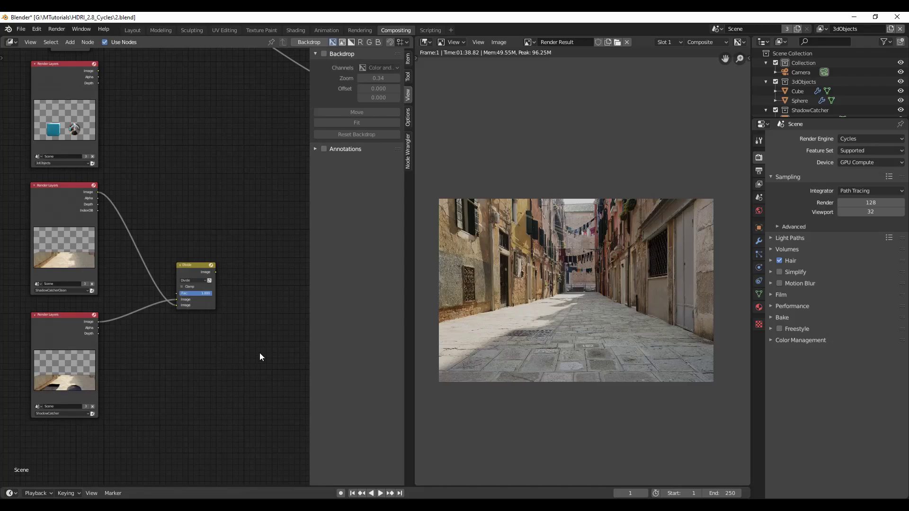
key(Home)
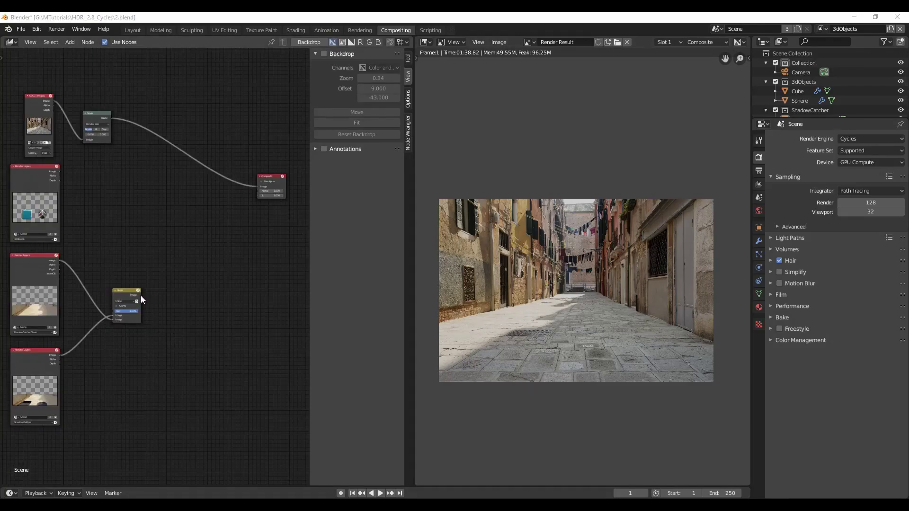
Step: Connect the Divide node's output to the Composite node and add a second Mix node on that link
drag(140, 295, 259, 186)
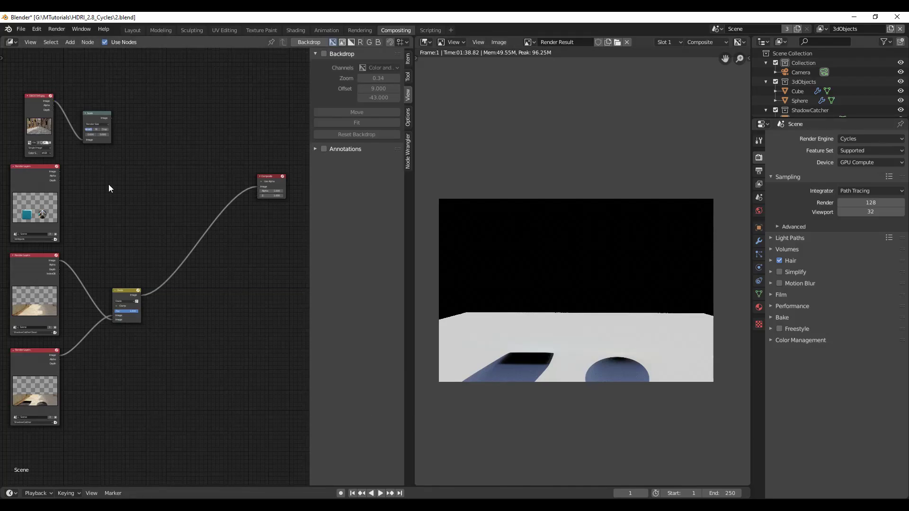
key(shift+a)
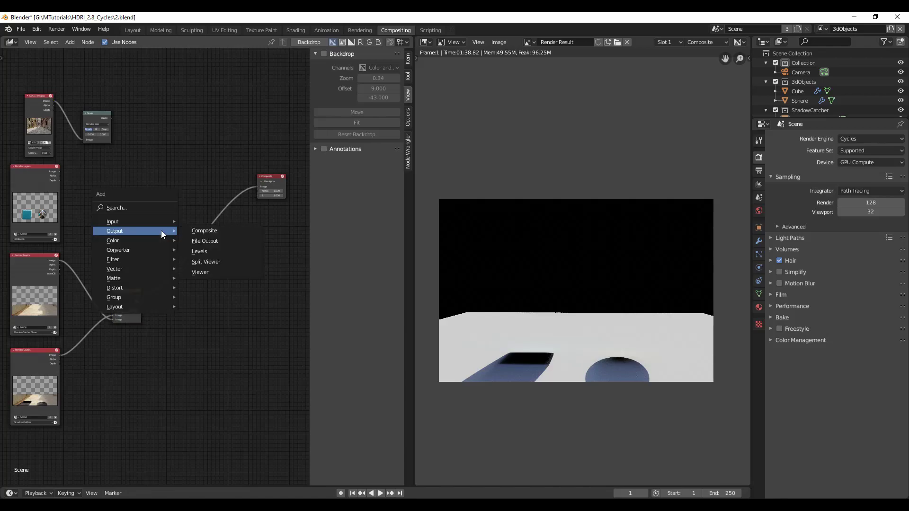
click(154, 209)
text(mix)
key(Return)
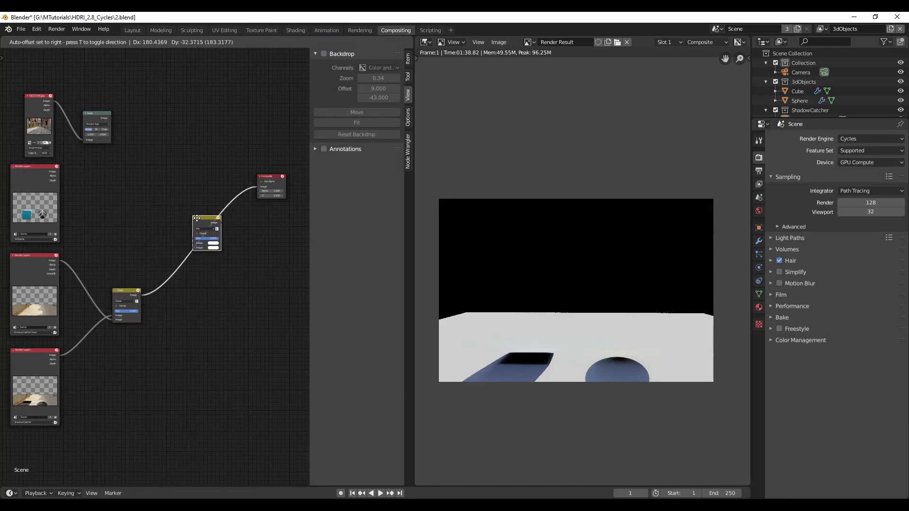
click(203, 220)
Step: Connect the Scale node's image to the new Mix node's first image input and the Divide output to its second
drag(142, 296, 204, 252)
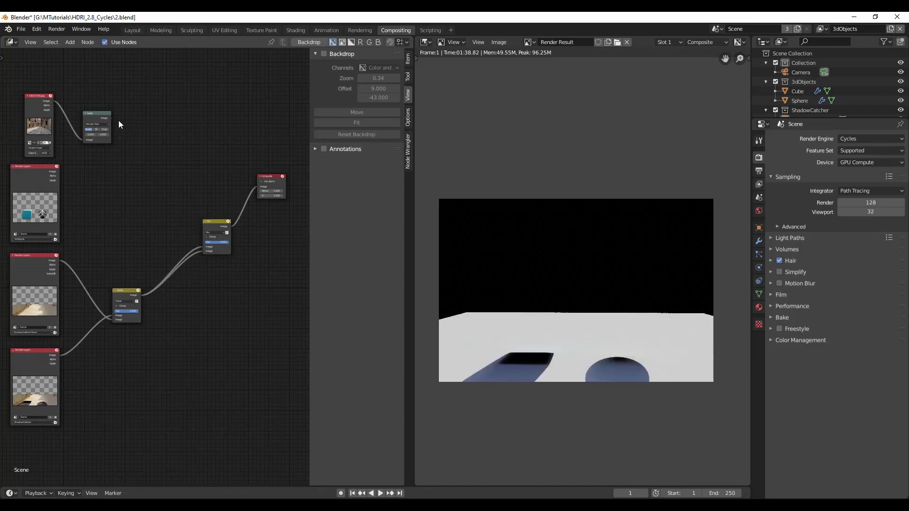
drag(112, 118, 194, 204)
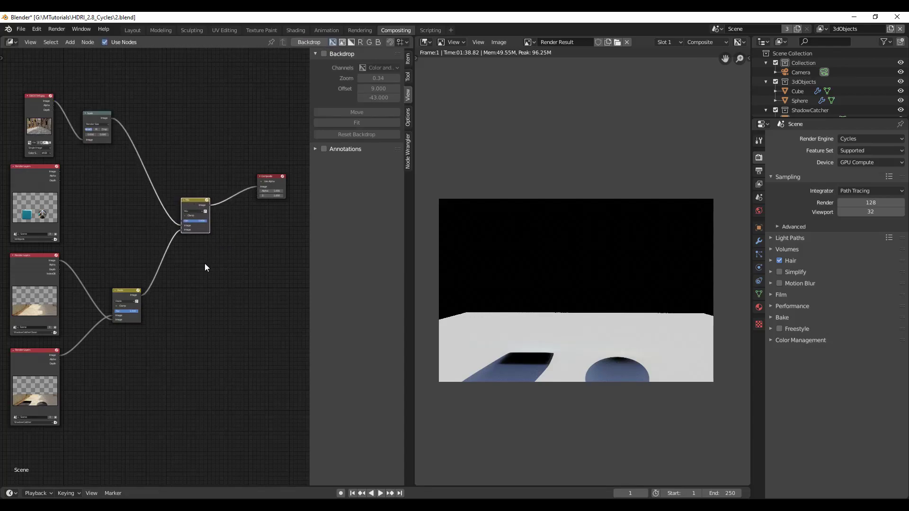
click(194, 212)
Step: Set the new Mix node's blend mode to Multiply and move the node closer to the Composite node
scroll(216, 313, up, 2)
click(218, 178)
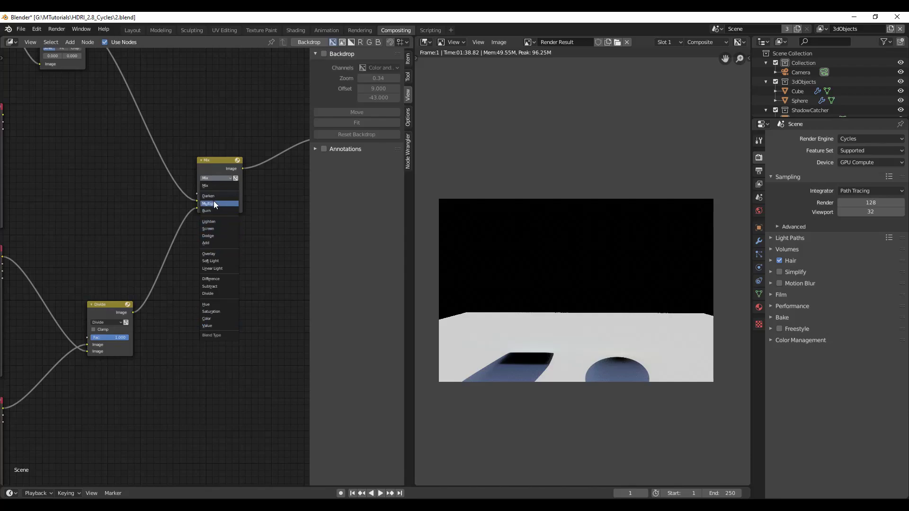
click(214, 203)
scroll(228, 312, down, 3)
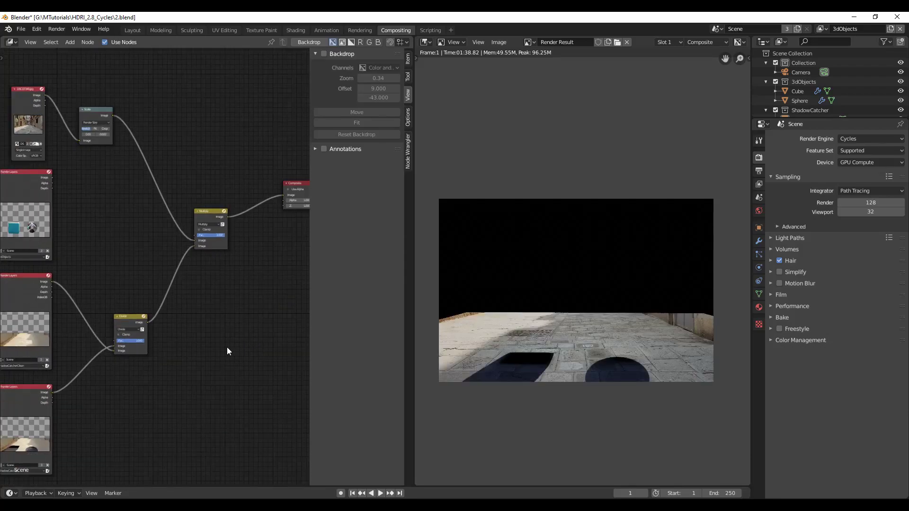
drag(209, 219, 238, 219)
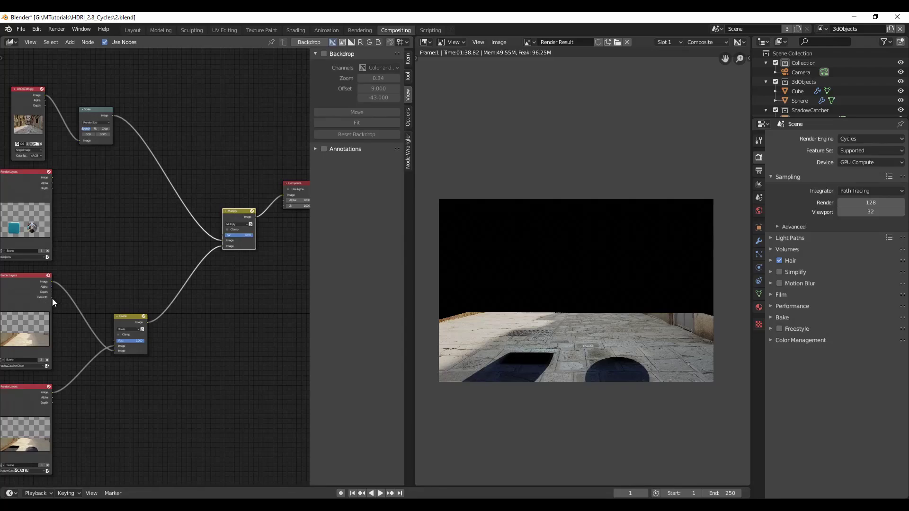
Step: Add an ID Mask node in the empty space above the Divide node
key(shift+a)
click(42, 258)
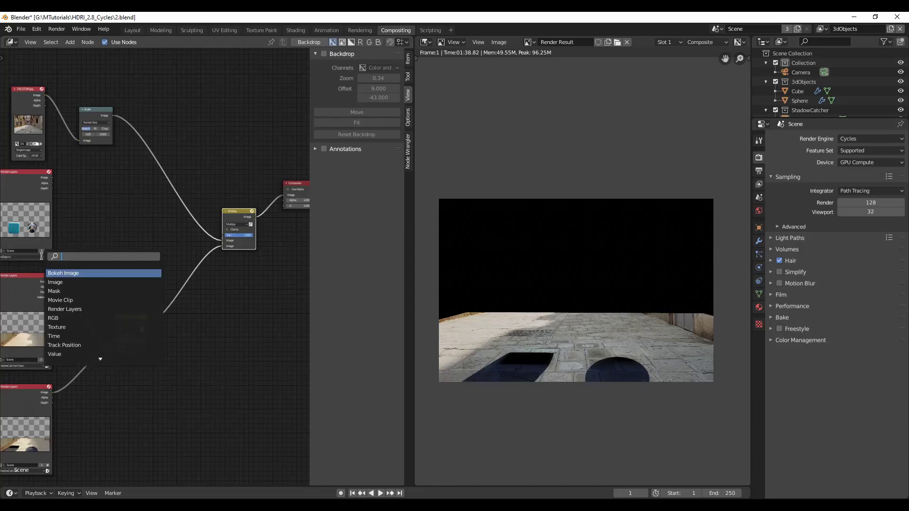
text(in)
key(BackSpace)
text(d)
key(Return)
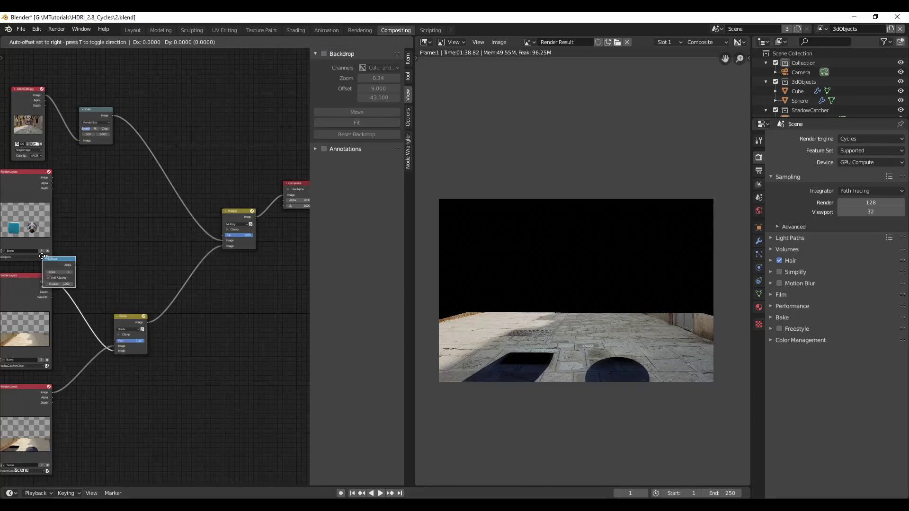
click(108, 249)
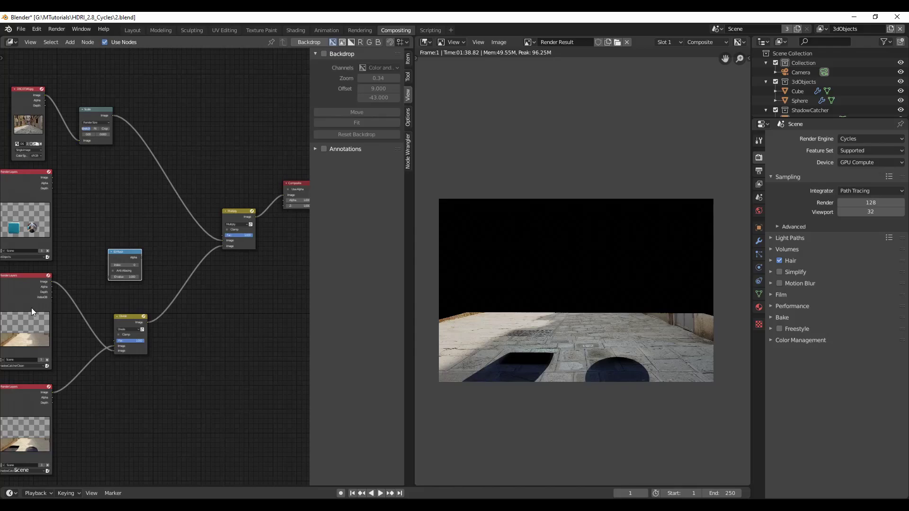
Step: Connect the ShadowCatcherClean layer's IndexOB output to the ID Mask's ID value, and the mask's Alpha to the Multiply node's Fac
scroll(33, 308, up, 2)
middle_drag(36, 316, 75, 316)
drag(50, 307, 126, 277)
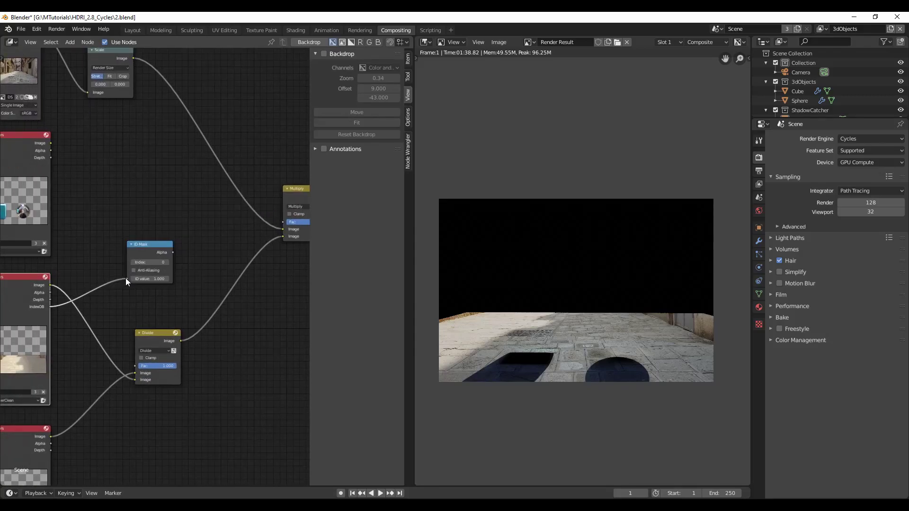
middle_drag(181, 295, 142, 331)
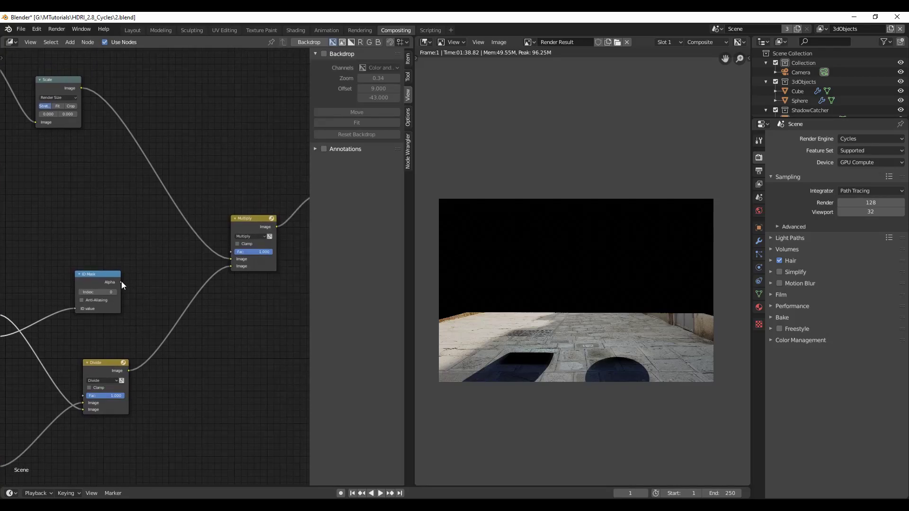
drag(122, 281, 231, 252)
key(Home)
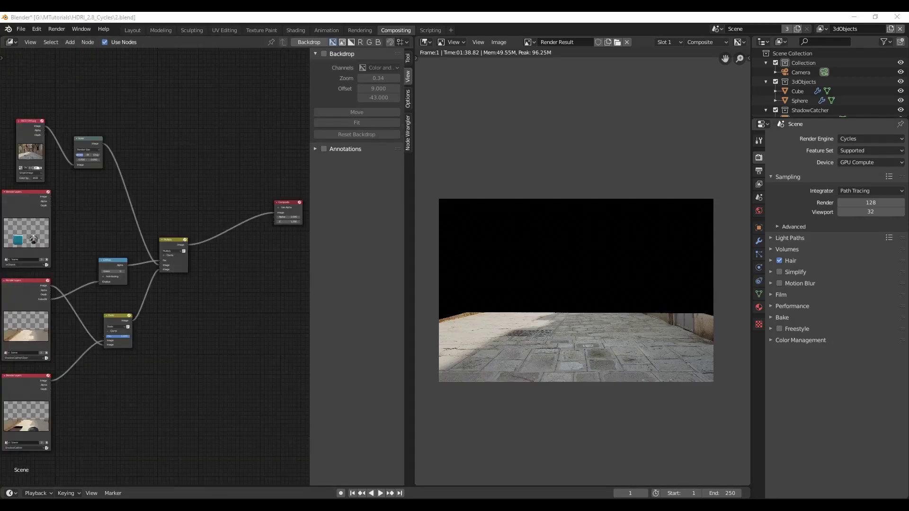
Step: Set the ID Mask node's index to 1
scroll(144, 311, up, 5)
middle_drag(145, 311, 283, 305)
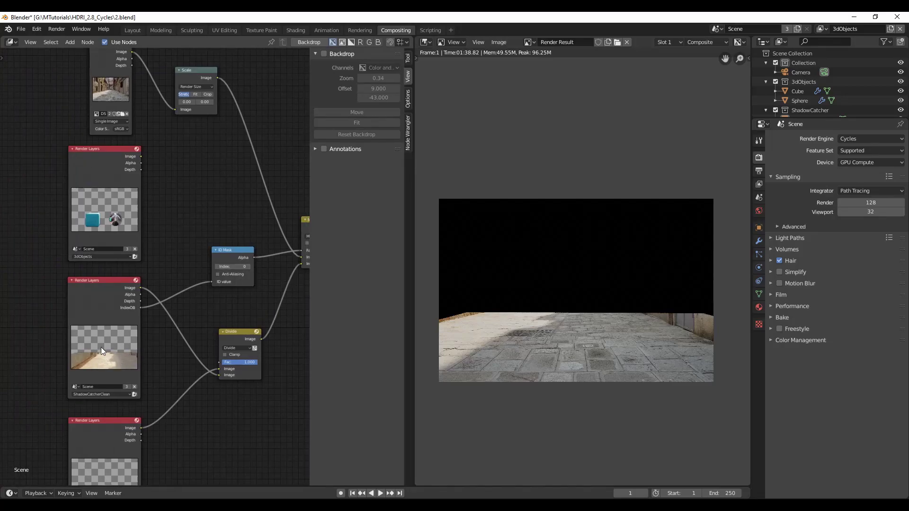
click(248, 268)
middle_drag(243, 316, 152, 344)
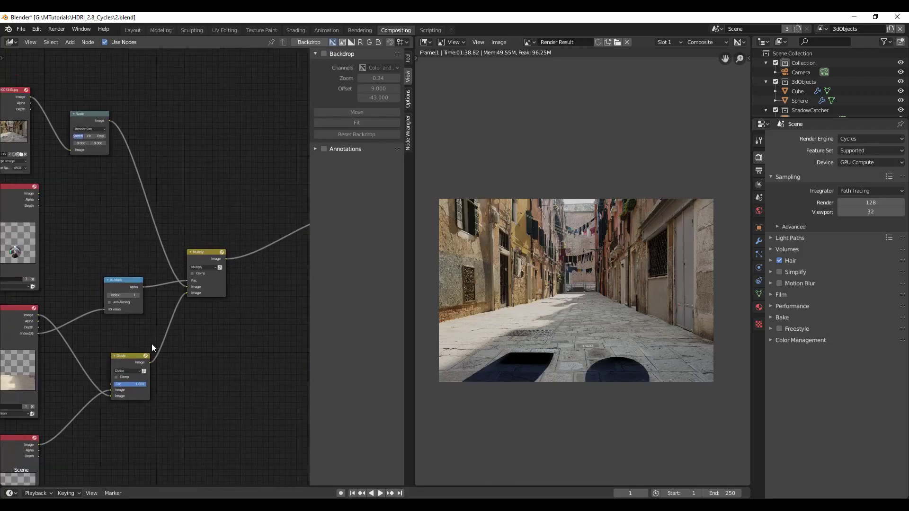
scroll(152, 343, down, 1)
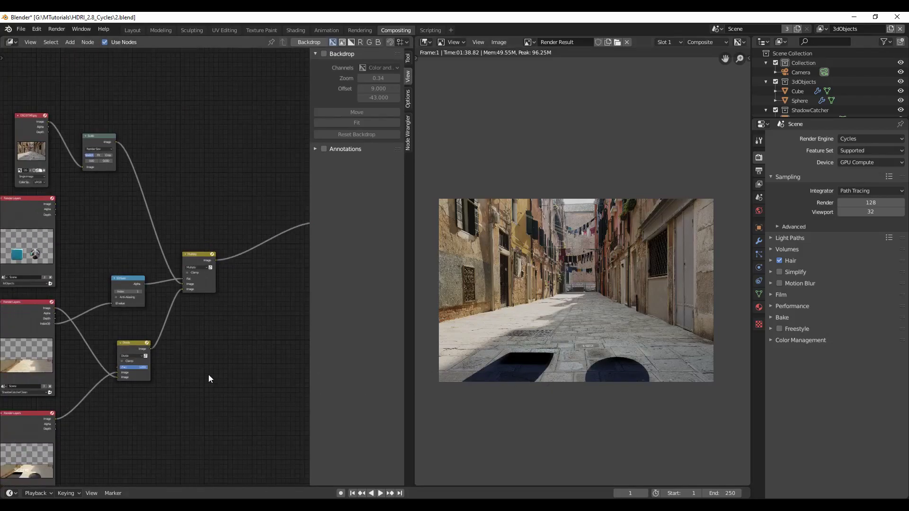
Step: Add an Alpha Over node above the Multiply node
key(Home)
key(shift+a)
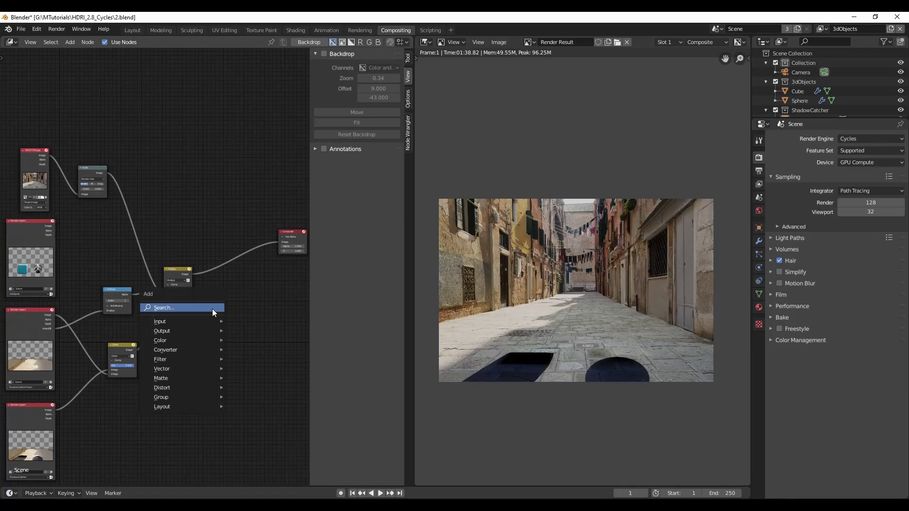
click(185, 308)
text(alpha)
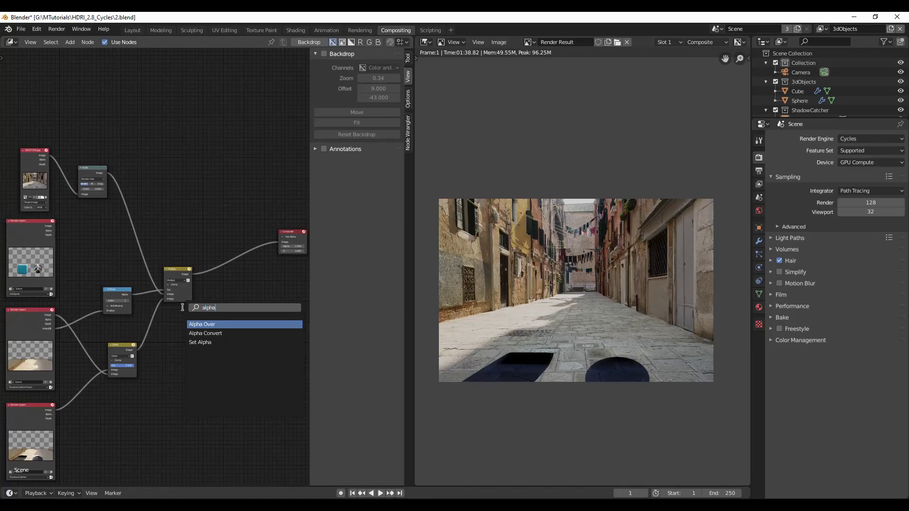
key(Return)
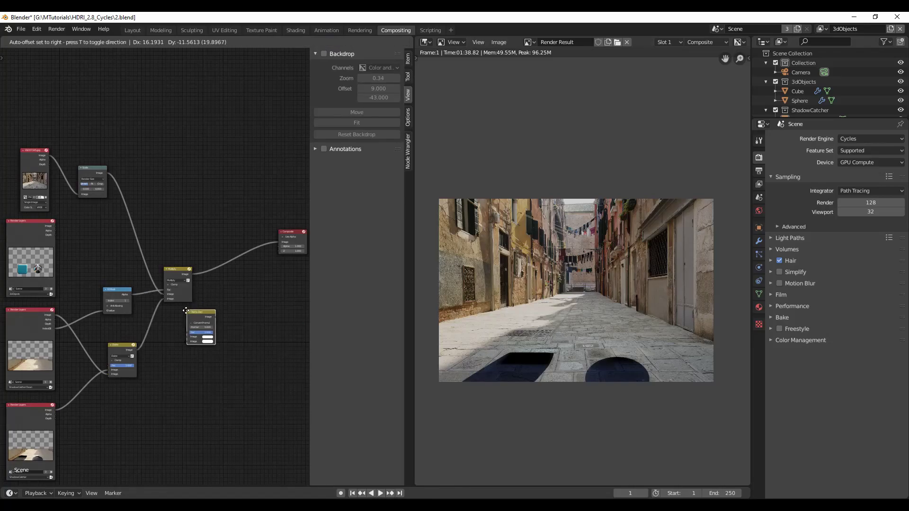
click(183, 198)
Step: Connect the 3dObjects render layer's image to the Alpha Over node's second image input
scroll(191, 251, up, 2)
middle_drag(106, 255, 104, 279)
middle_drag(182, 278, 268, 274)
middle_drag(150, 263, 103, 280)
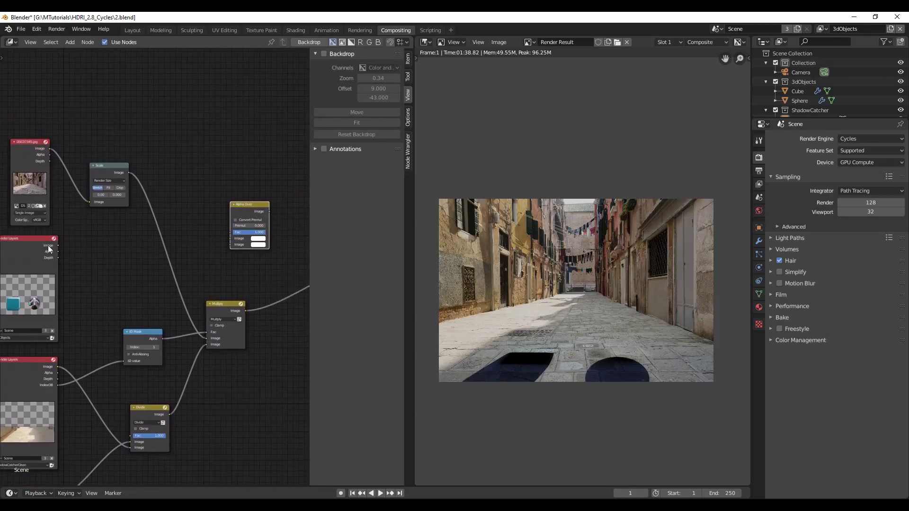
drag(58, 245, 228, 245)
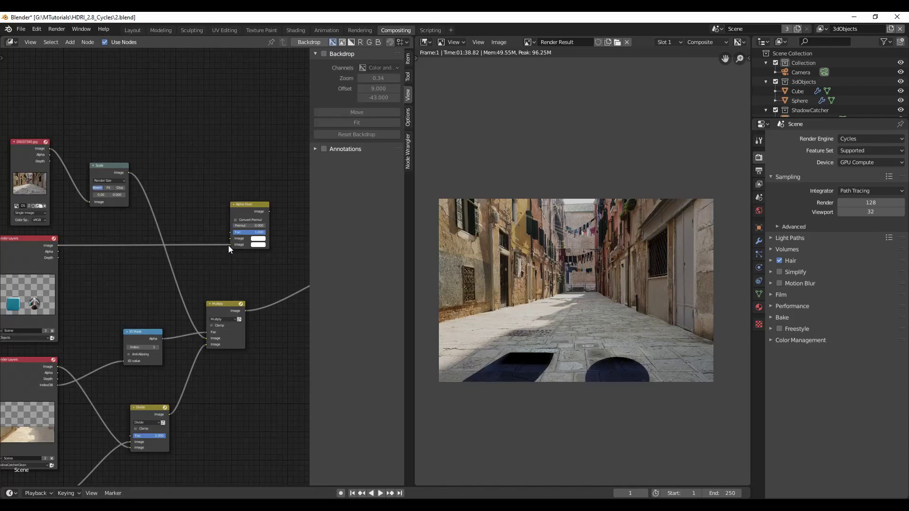
Step: Connect the Multiply output to the Alpha Over node's first image input and the Alpha Over output to Composite, spacing out the nodes
drag(249, 208, 288, 208)
drag(220, 308, 191, 310)
middle_drag(232, 337, 123, 361)
drag(77, 336, 158, 263)
drag(200, 236, 214, 246)
drag(248, 290, 251, 291)
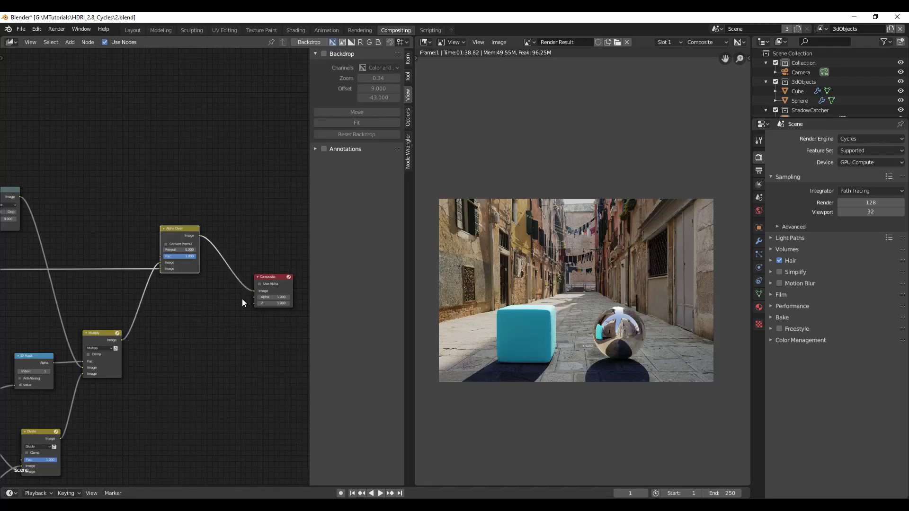
drag(169, 235, 195, 279)
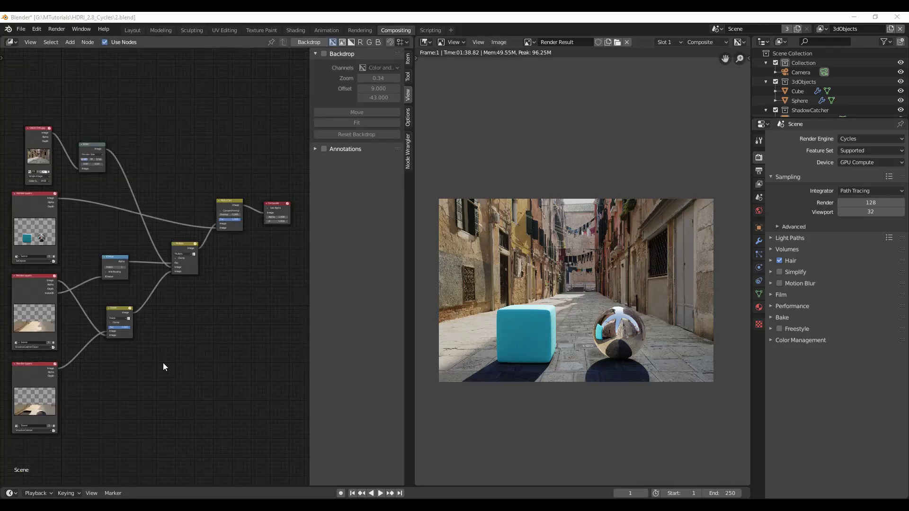
Step: Insert an RGB Curves node between Divide and Multiply and raise its curve point to about X 0.37, Y 0.66 to lighten the shadows
key(shift+a)
click(175, 341)
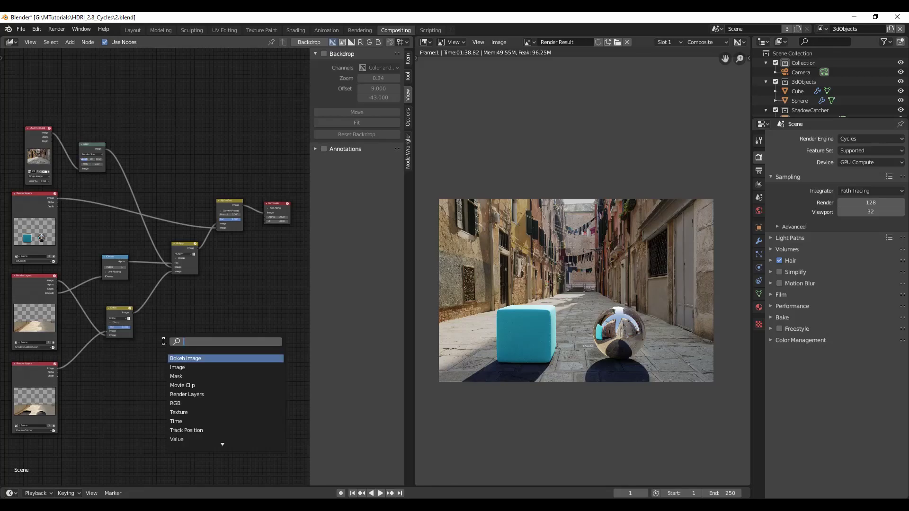
text(rgb)
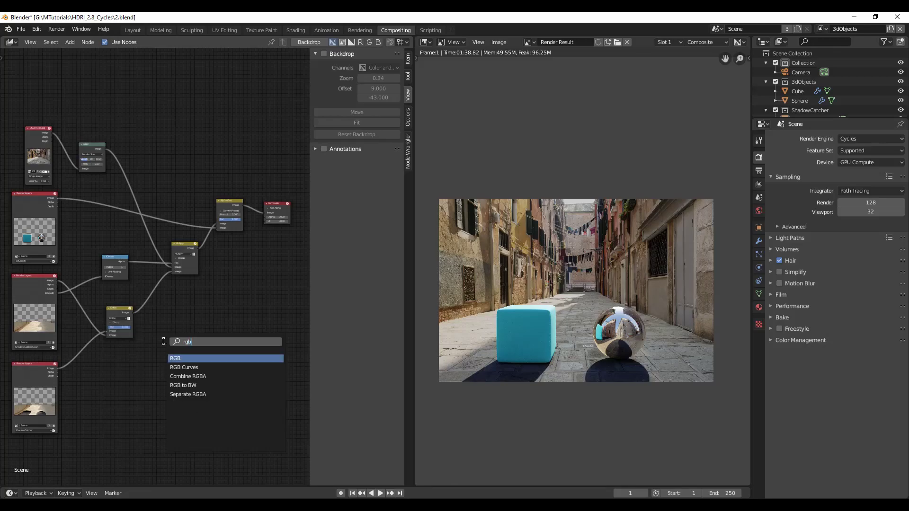
click(193, 367)
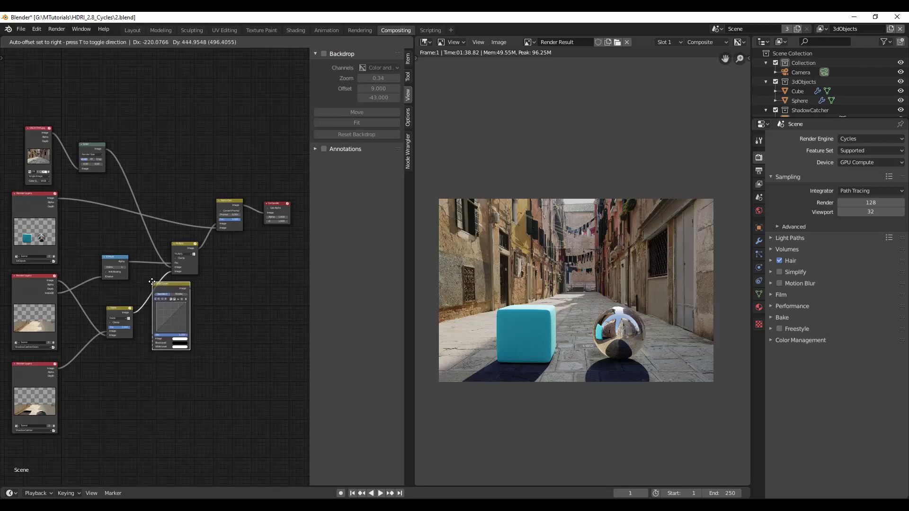
click(152, 282)
scroll(221, 380, up, 3)
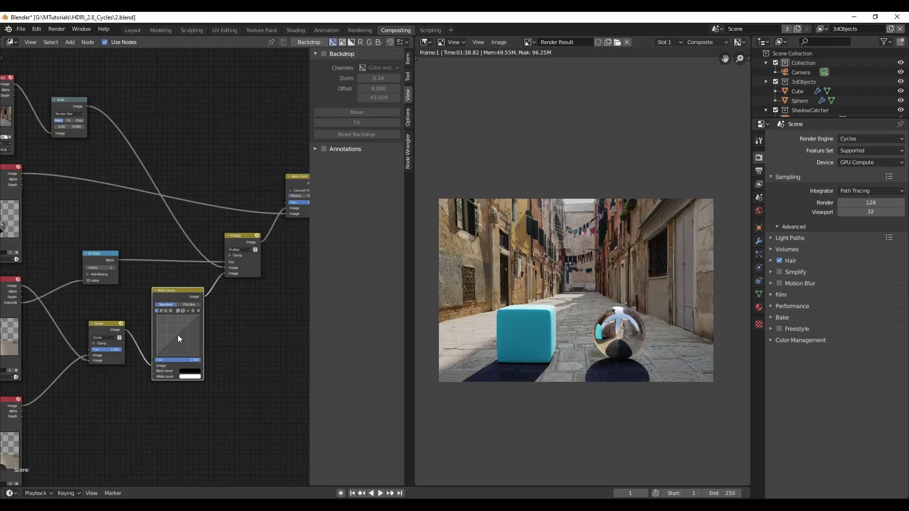
drag(178, 334, 172, 330)
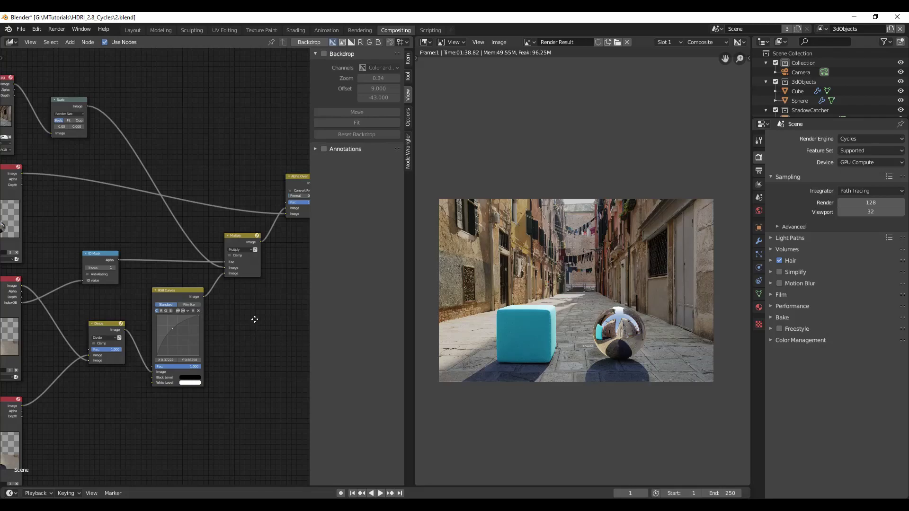
Step: Duplicate the RGB Curves node and insert the copy between the 3dObjects render layer and the Alpha Over node
middle_drag(256, 319, 242, 373)
scroll(241, 373, down, 5)
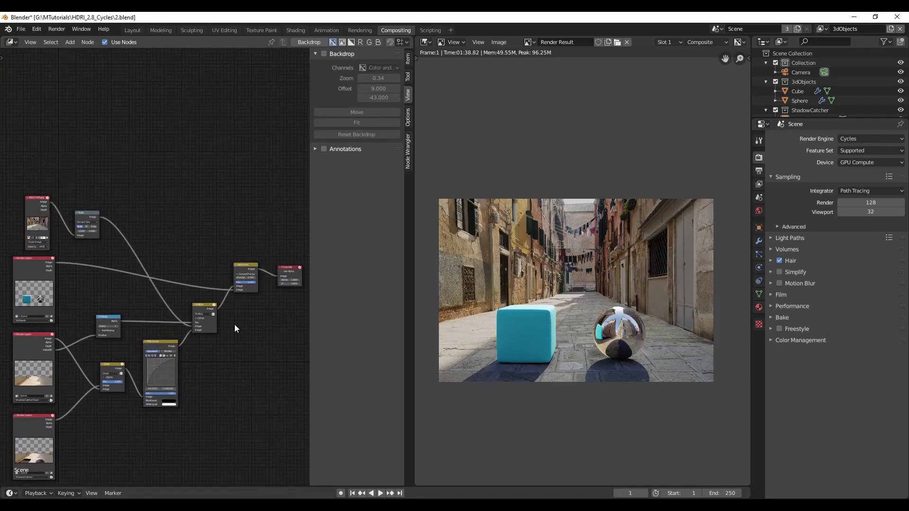
click(150, 348)
key(shift+d)
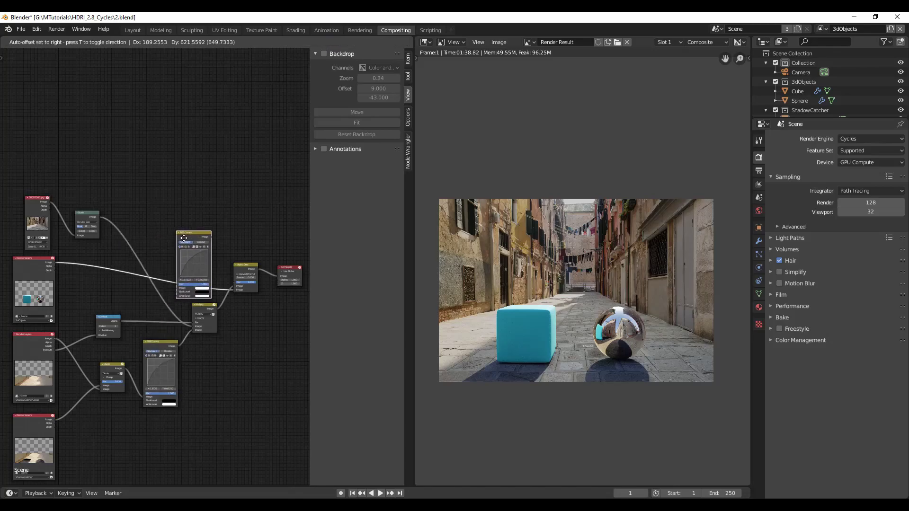
click(183, 238)
scroll(230, 345, up, 4)
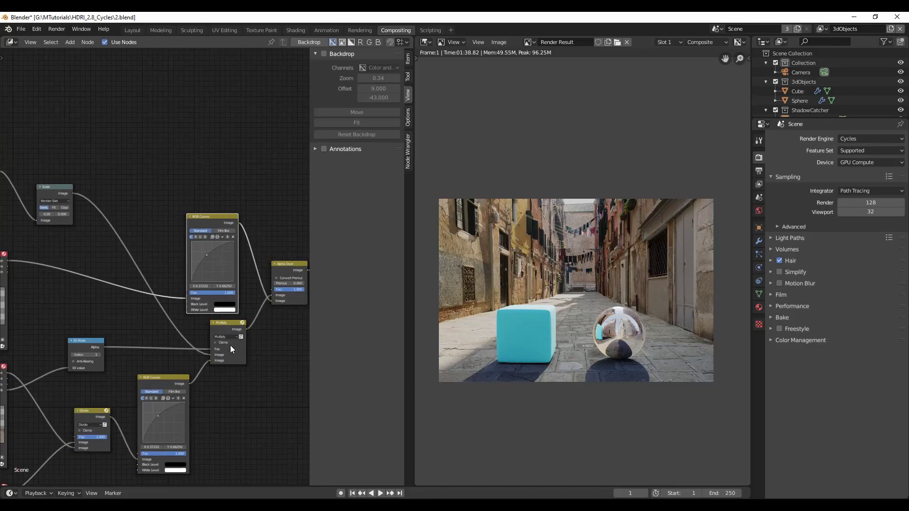
Step: Adjust the duplicated RGB Curves node's curve point to about X 0.56, Y 0.50 for the cube and sphere
drag(226, 250, 233, 259)
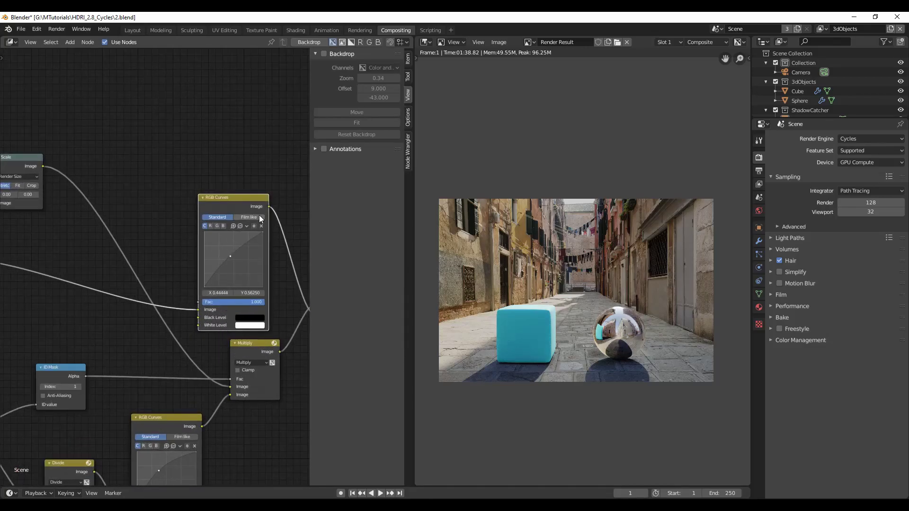
click(261, 226)
click(237, 259)
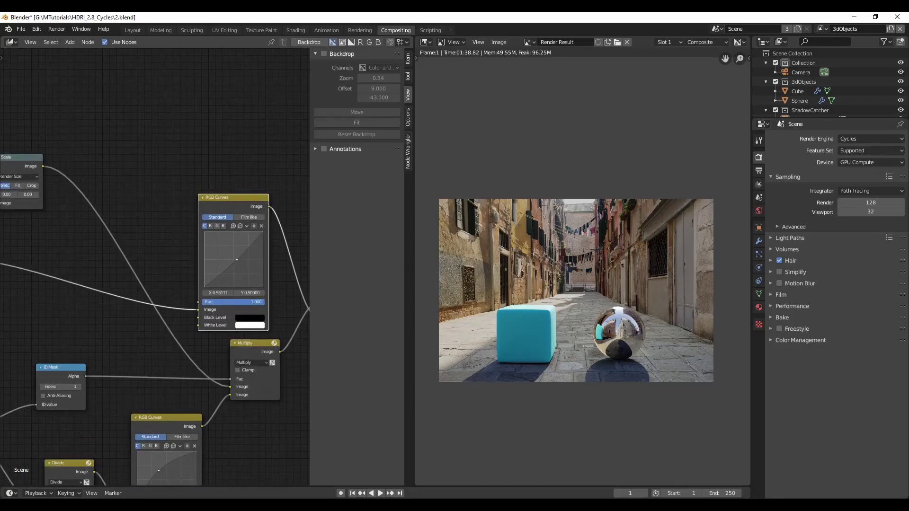
key(Home)
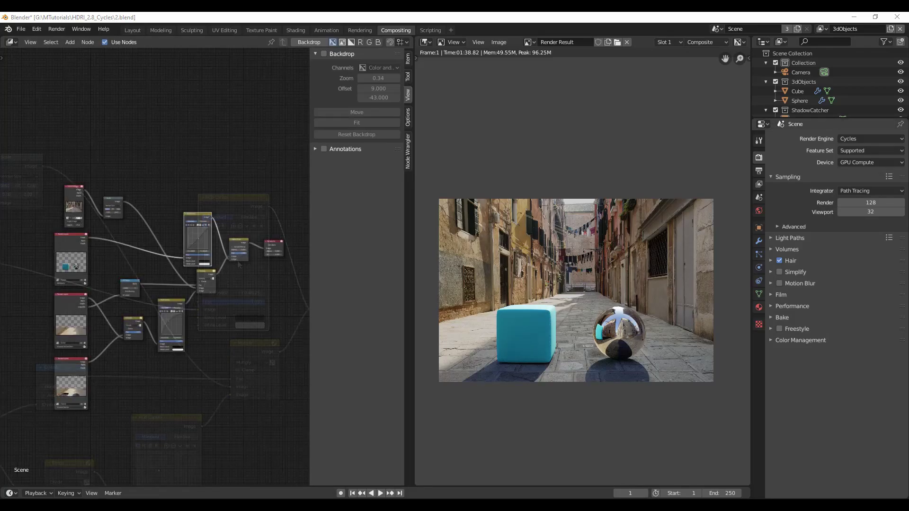